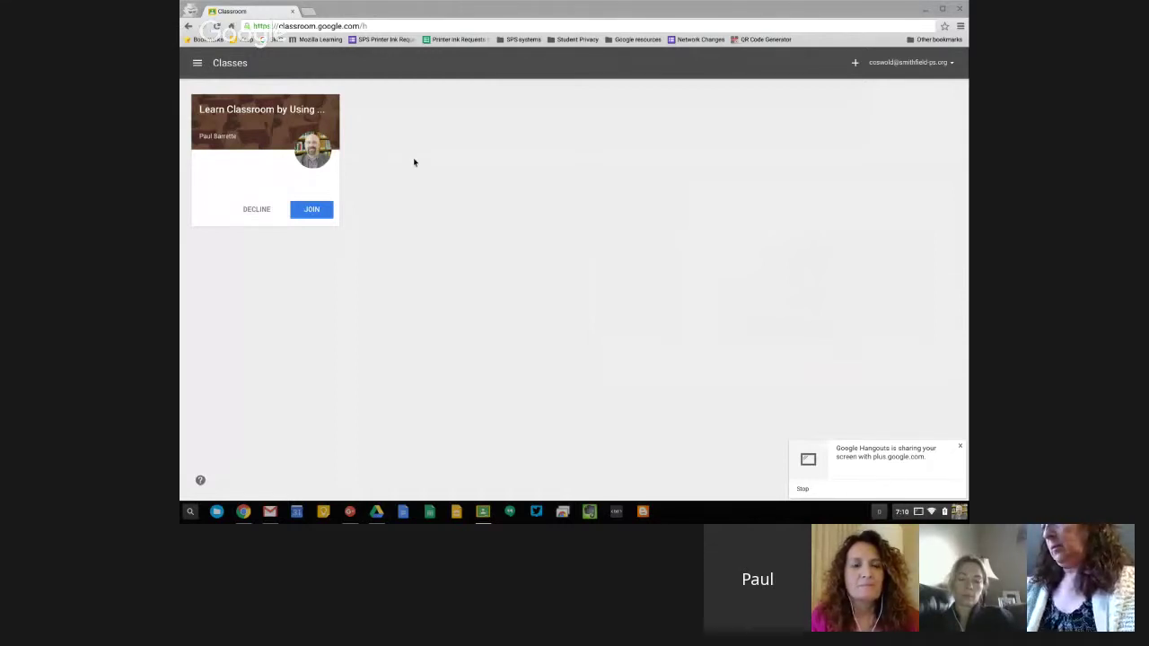
Step: Join the Learn Classroom by Using Classroom class from its invitation card
left_click(313, 212)
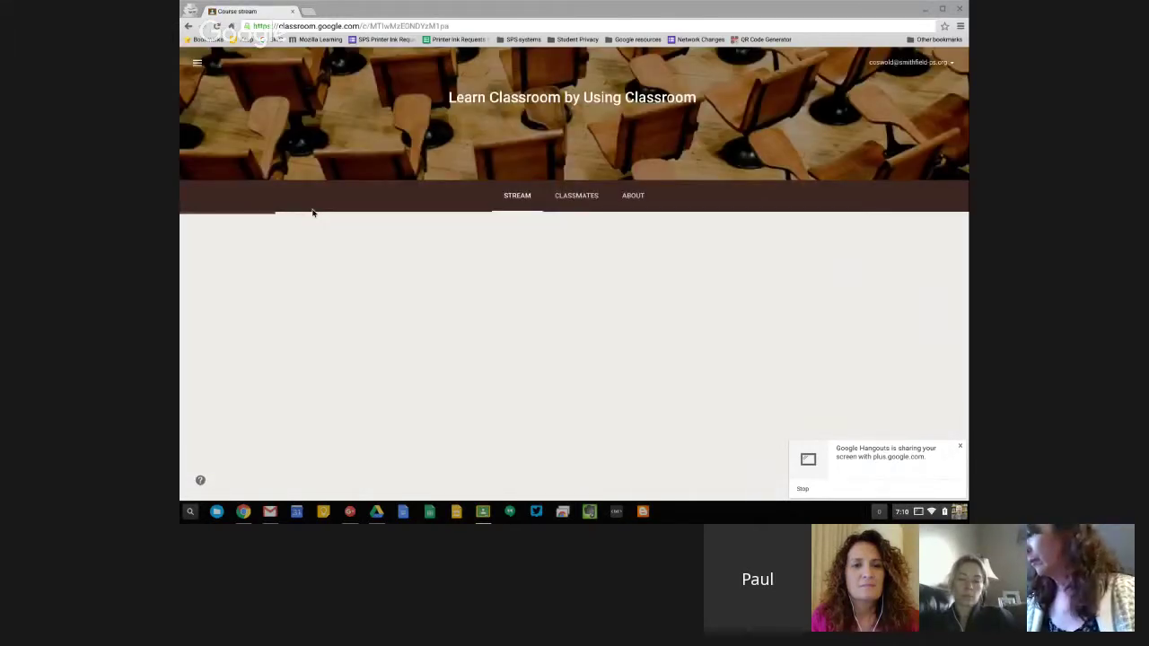
left_click(579, 313)
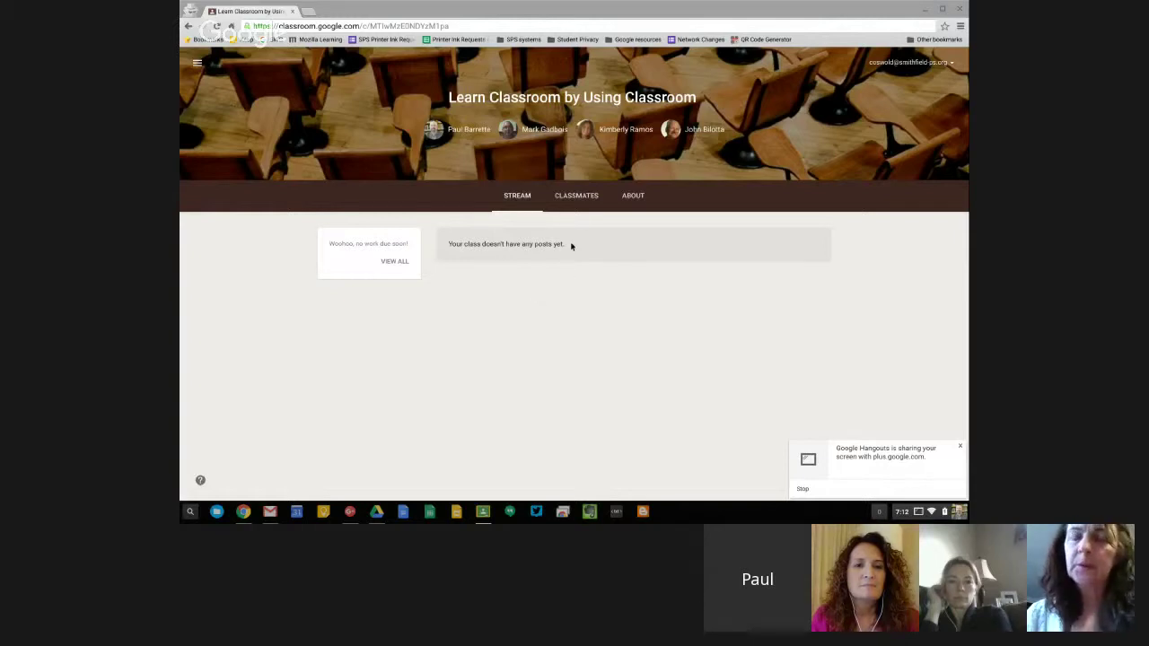
Step: Open the class's Classmates page and look through the list of enrolled students
left_click(578, 207)
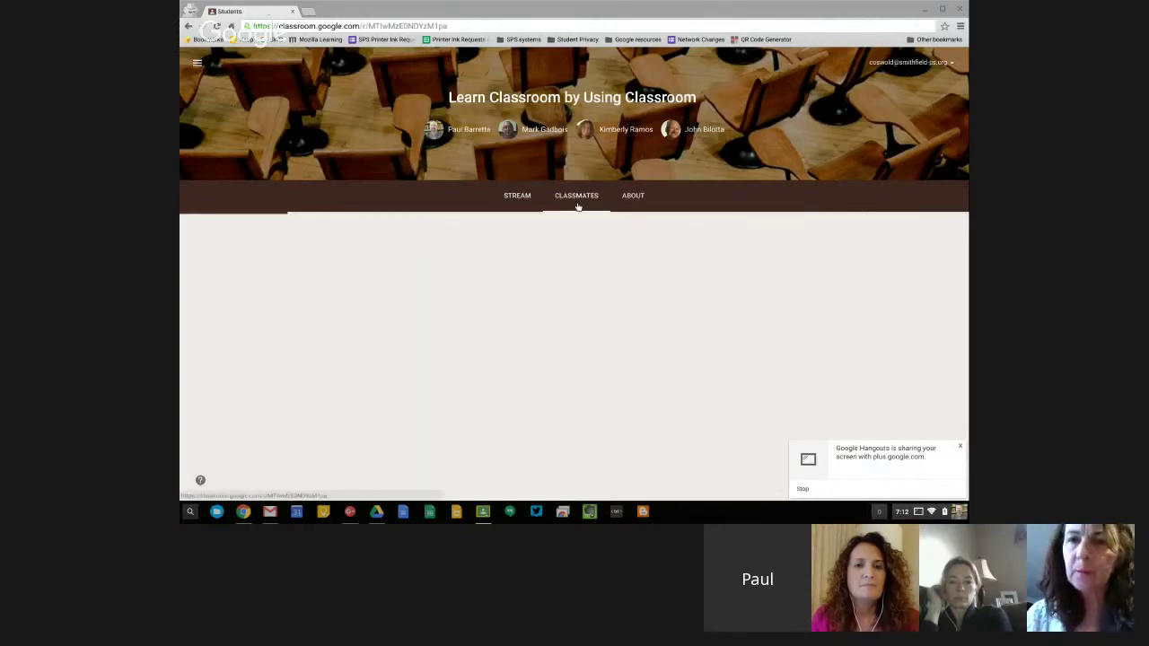
scroll(827, 302, "down", 3)
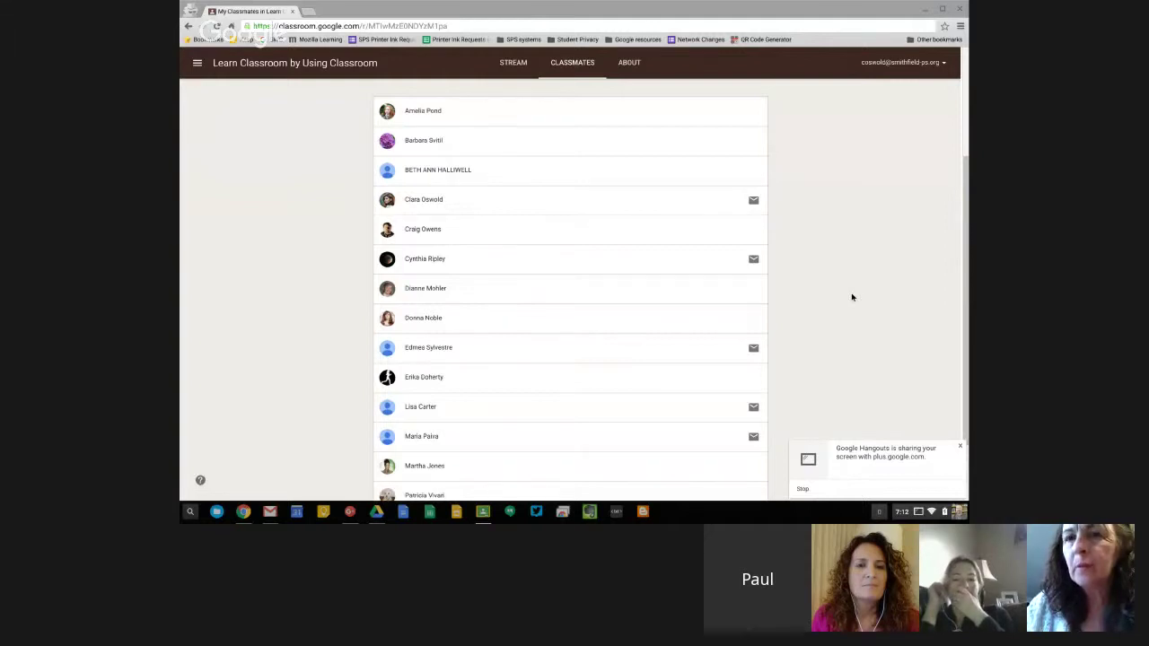
scroll(858, 295, "down", 1)
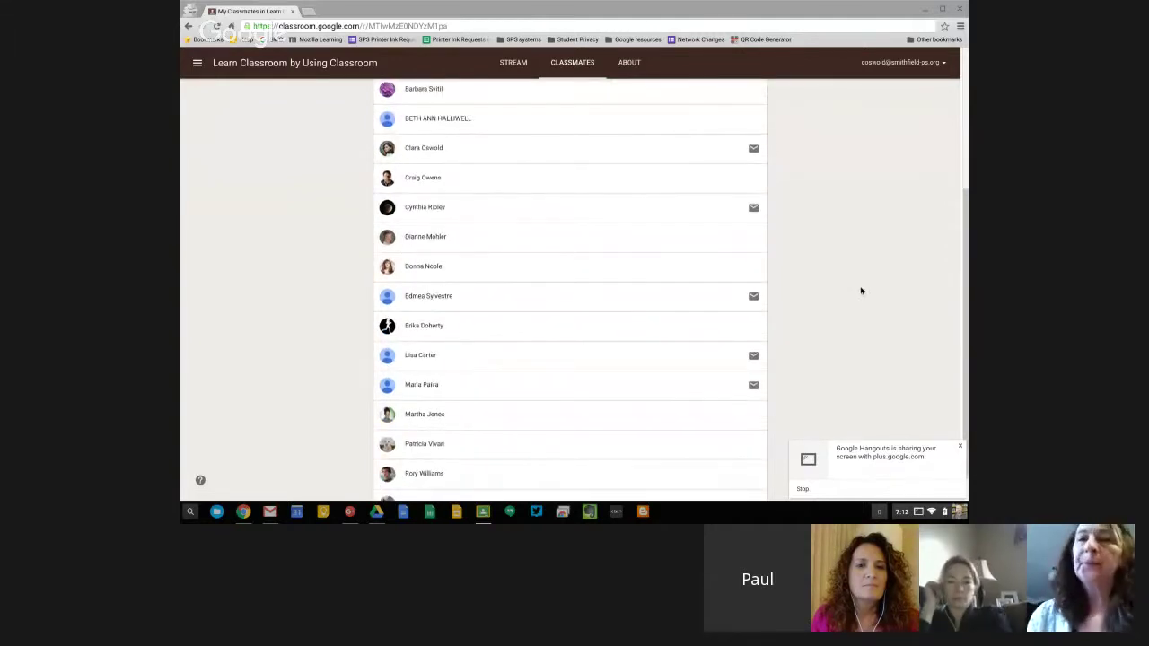
scroll(861, 291, "down", 1)
scroll(861, 291, "up", 2)
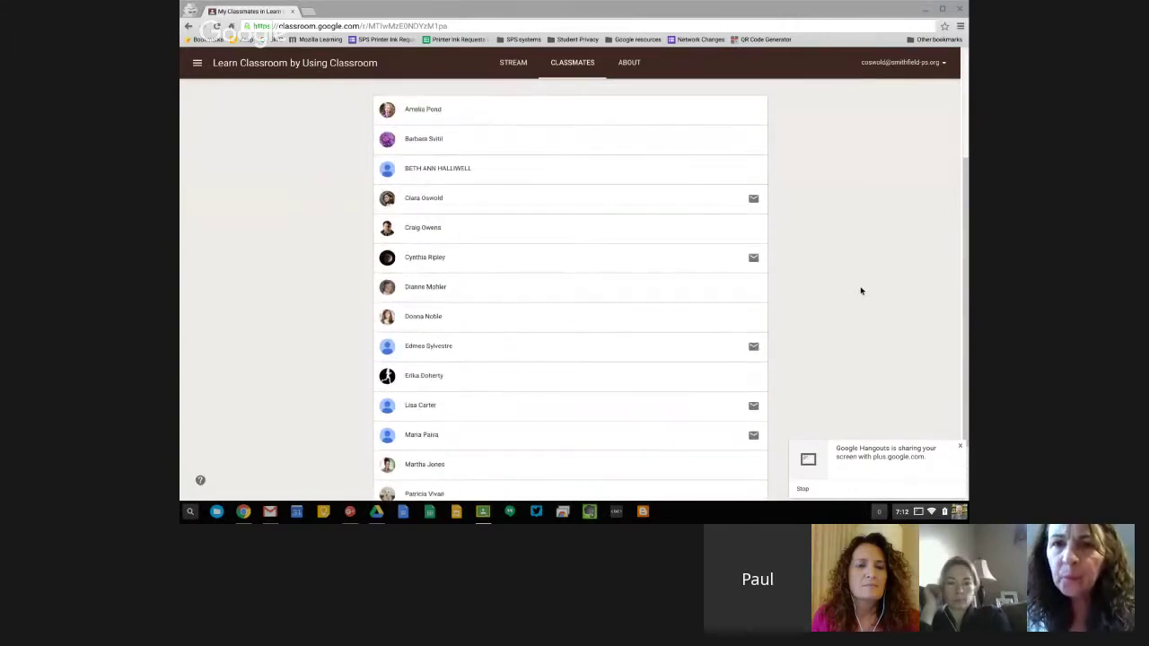
scroll(862, 291, "up", 1)
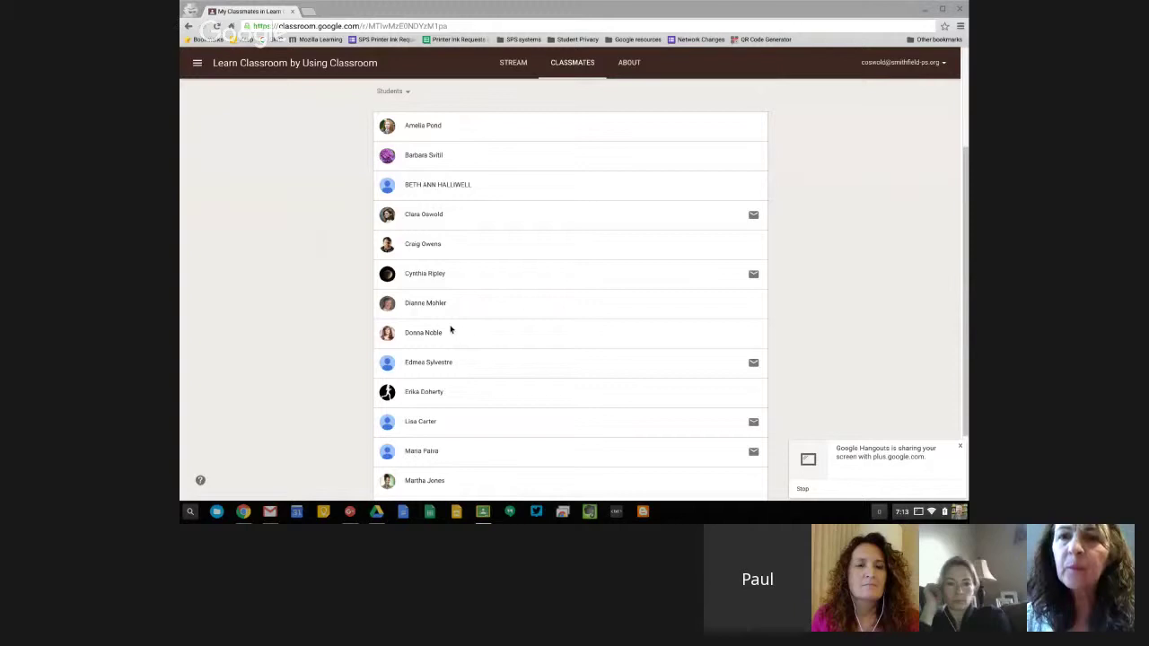
scroll(450, 328, "up", 1)
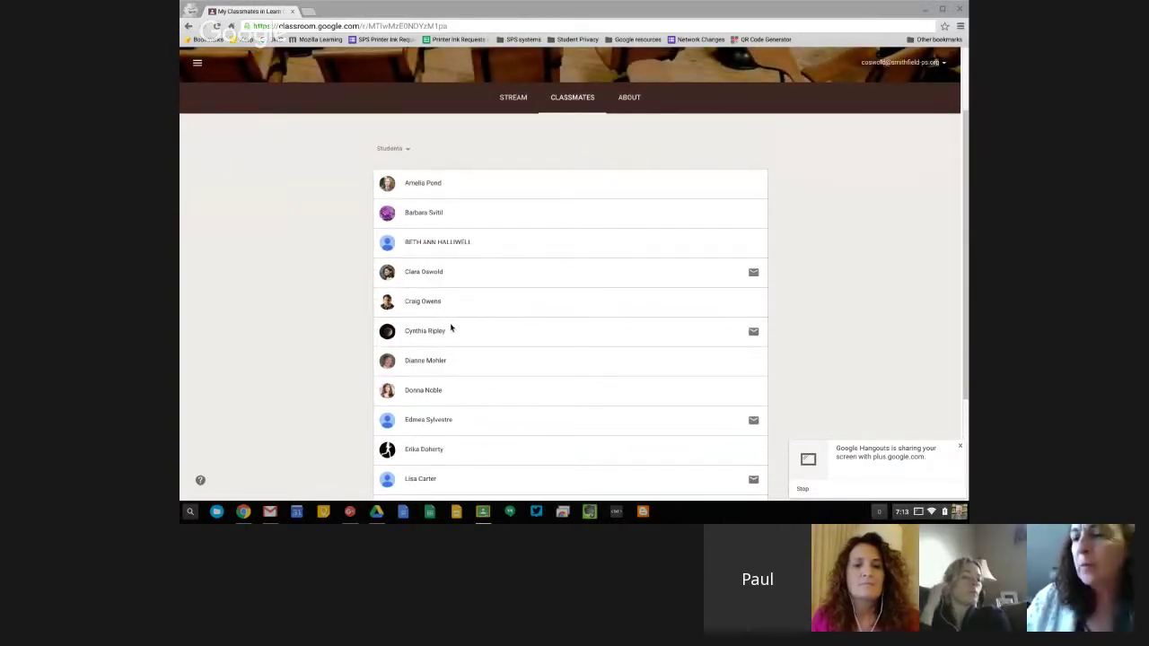
scroll(859, 260, "up", 2)
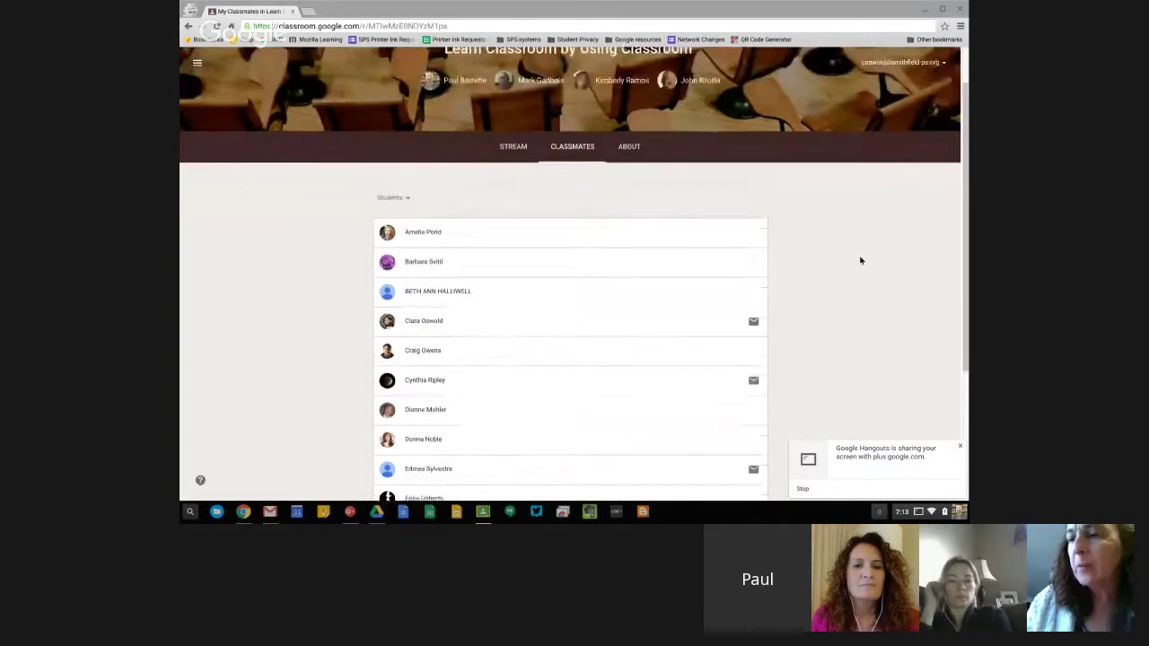
Step: Open the class's About page and examine its teachers, Drive folder, calendar links and posted materials
left_click(631, 181)
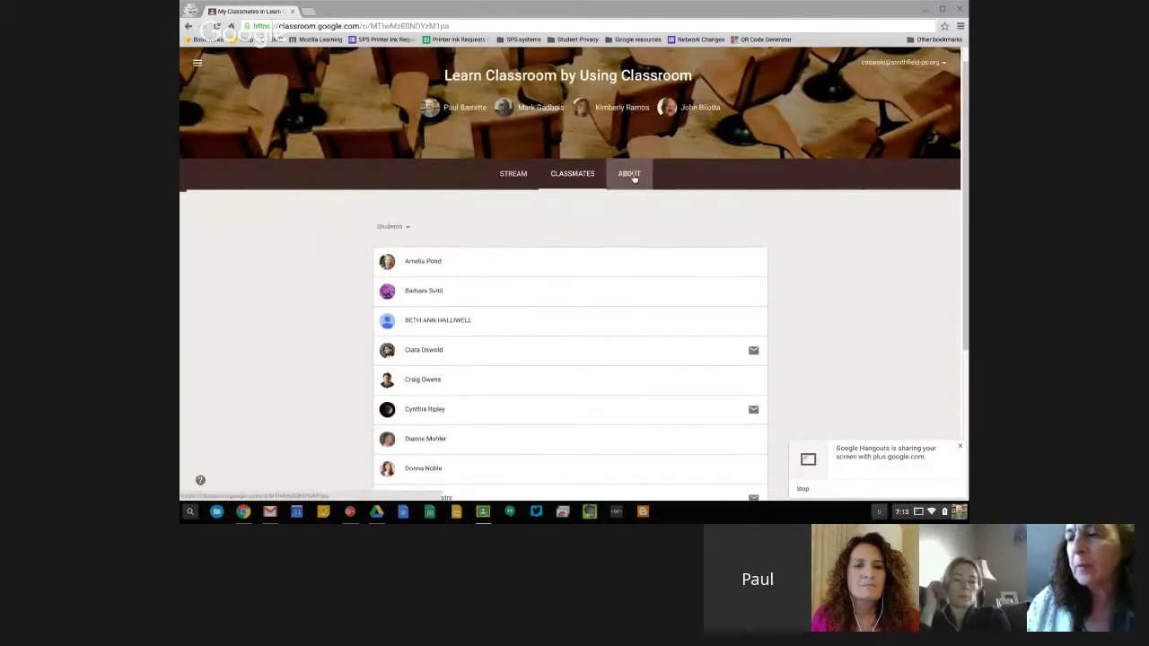
scroll(910, 283, "down", 3)
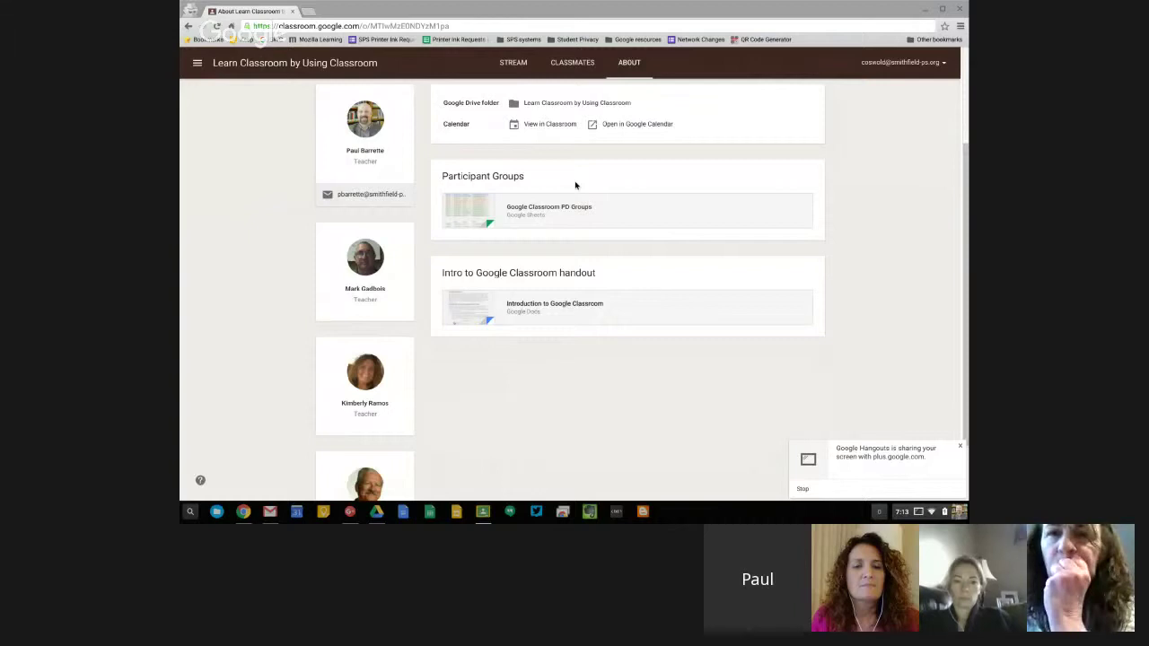
scroll(891, 211, "up", 2)
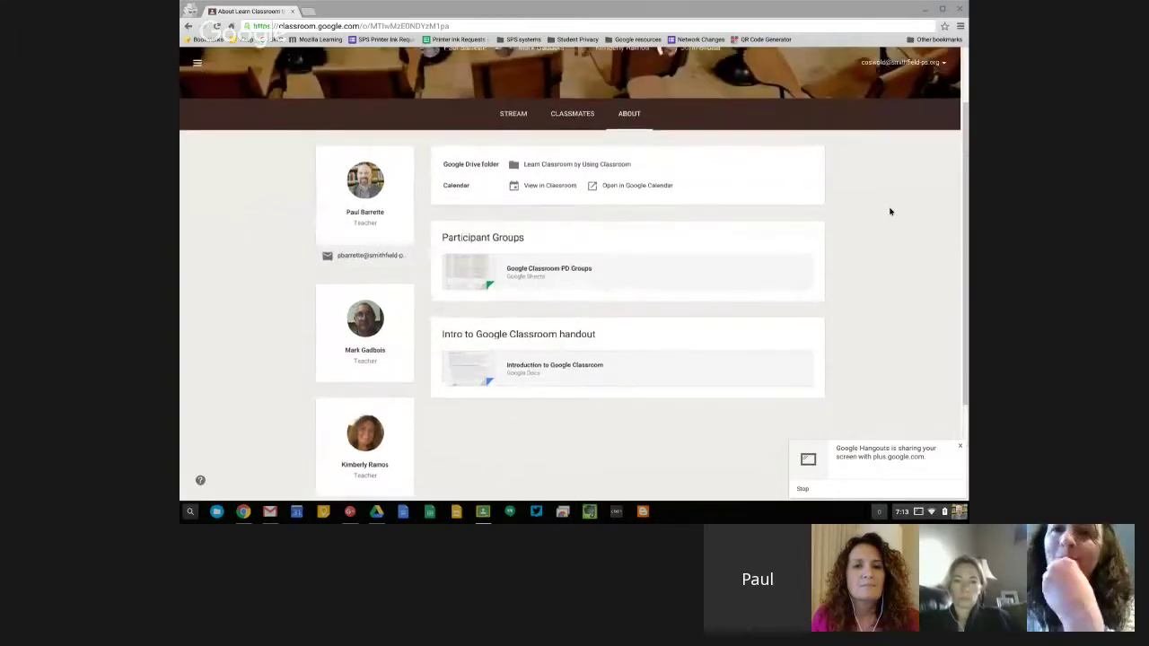
scroll(891, 211, "down", 1)
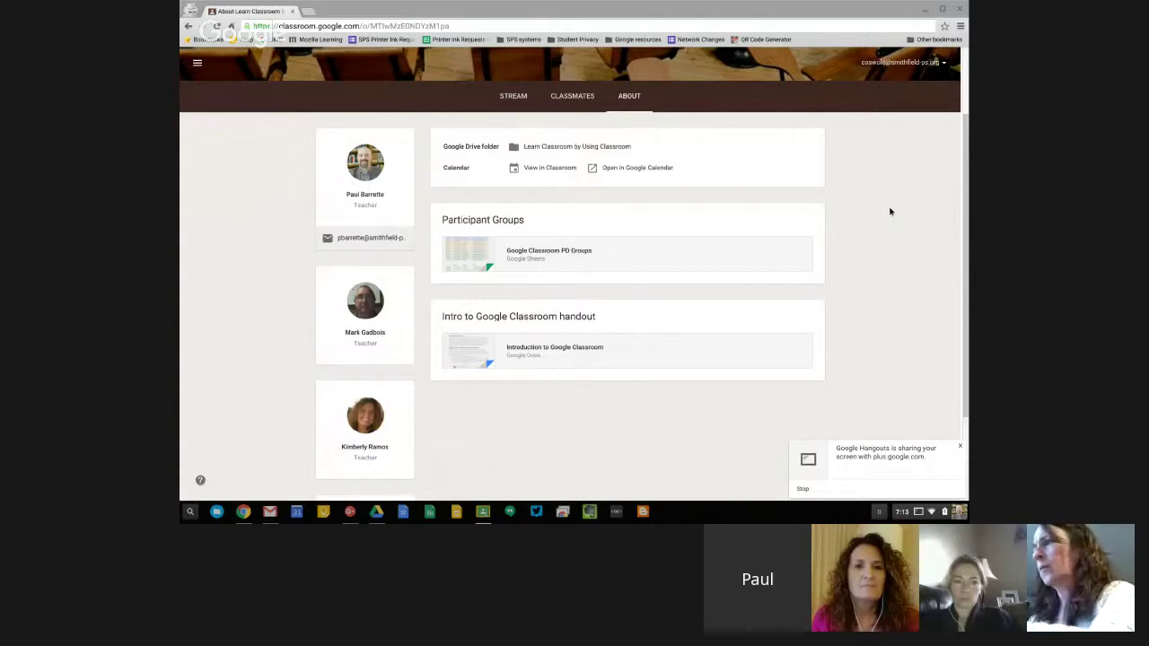
scroll(891, 212, "down", 1)
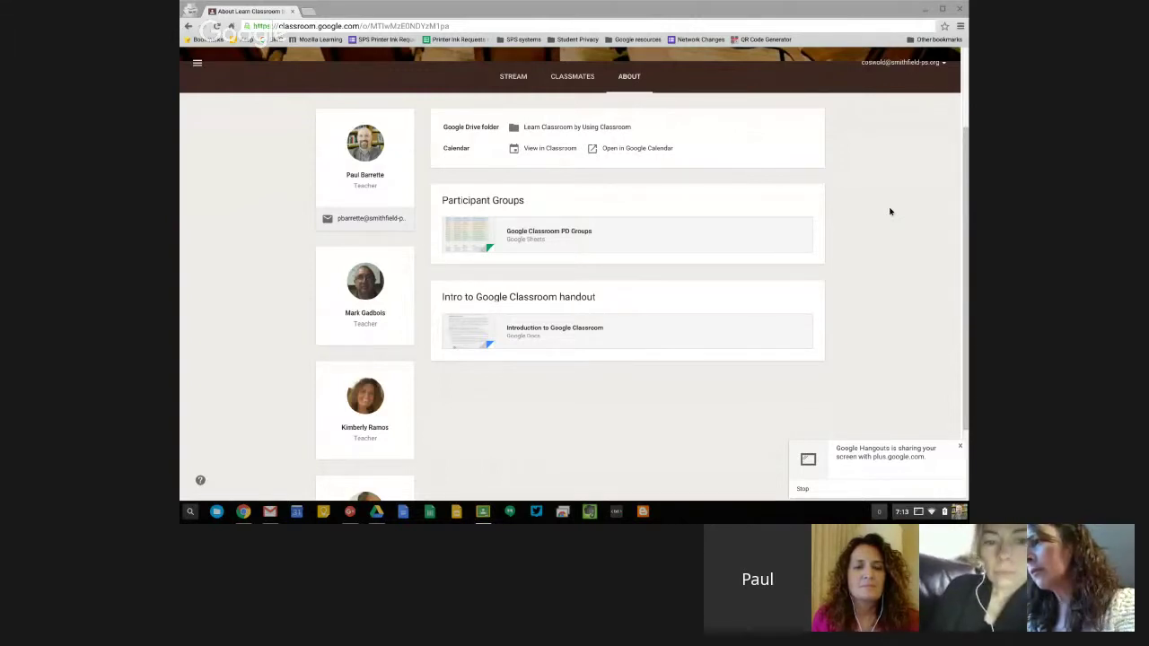
scroll(891, 212, "up", 2)
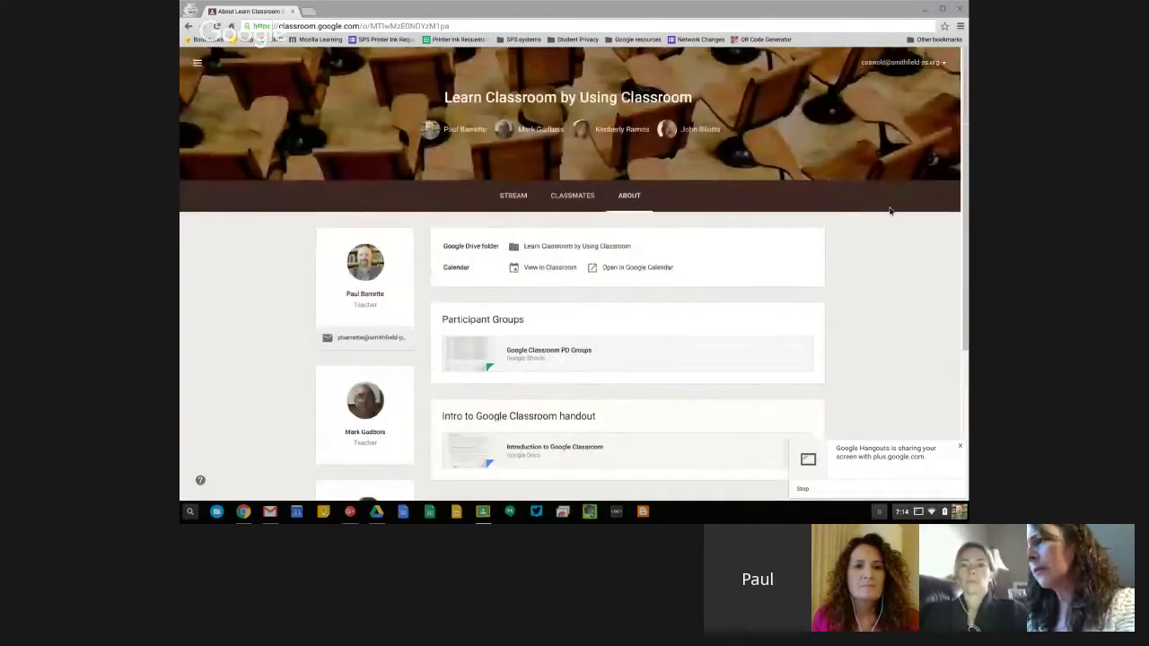
Step: Return to the class Stream and view the navigation entries in the student's Classroom main menu
left_click(515, 196)
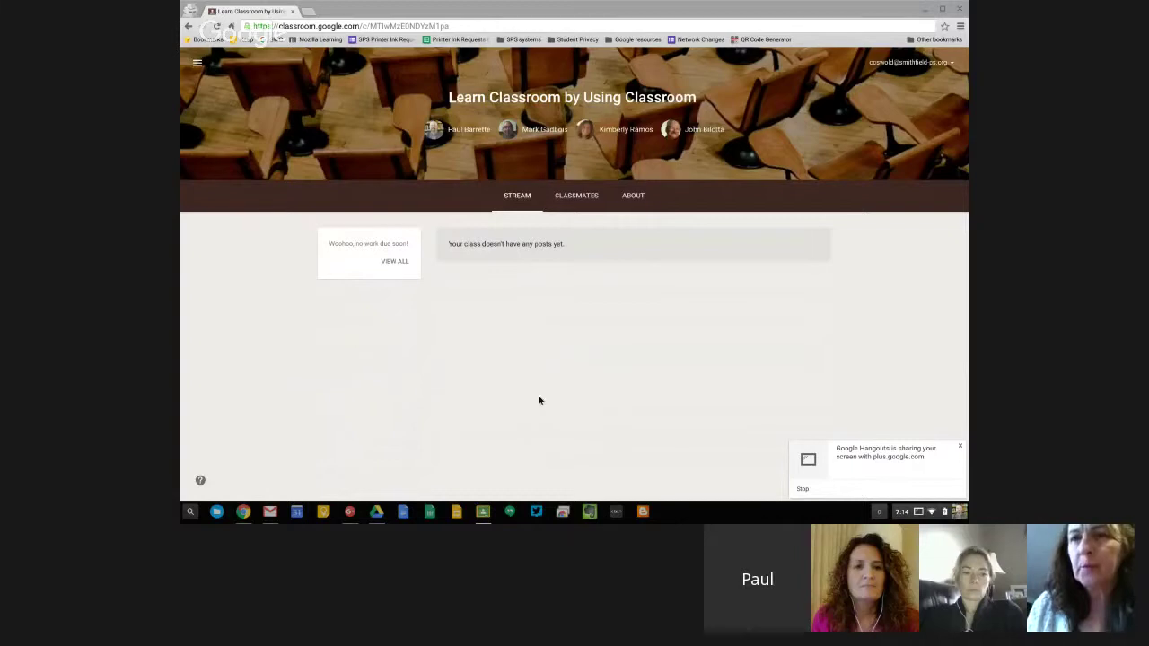
left_click(197, 65)
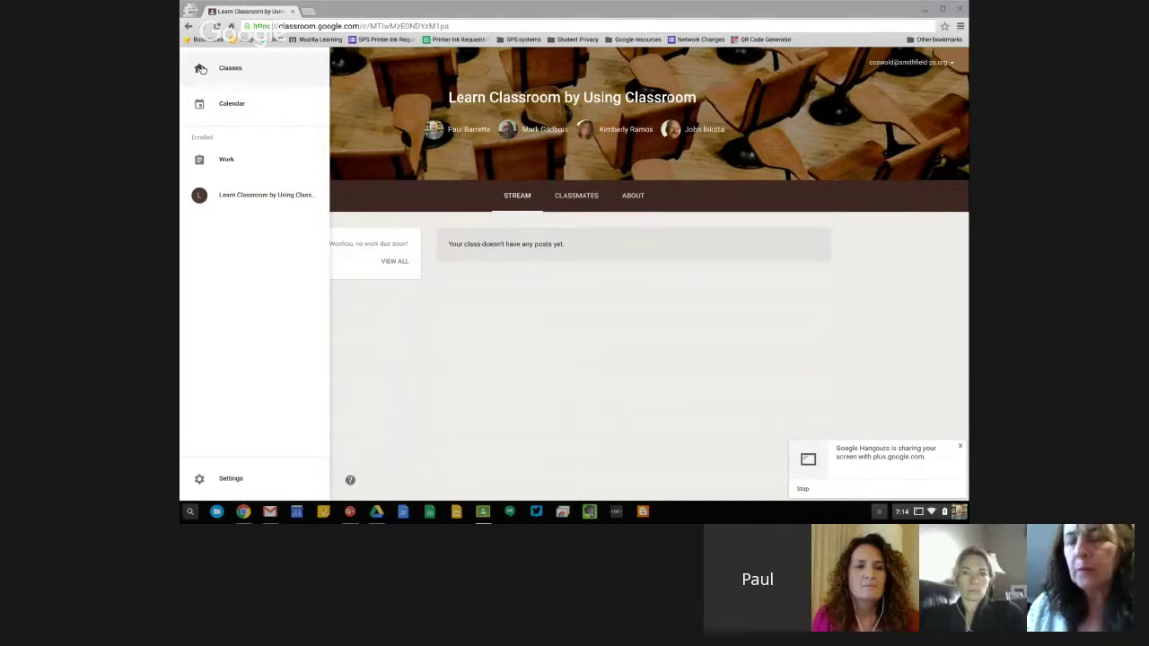
left_click(278, 79)
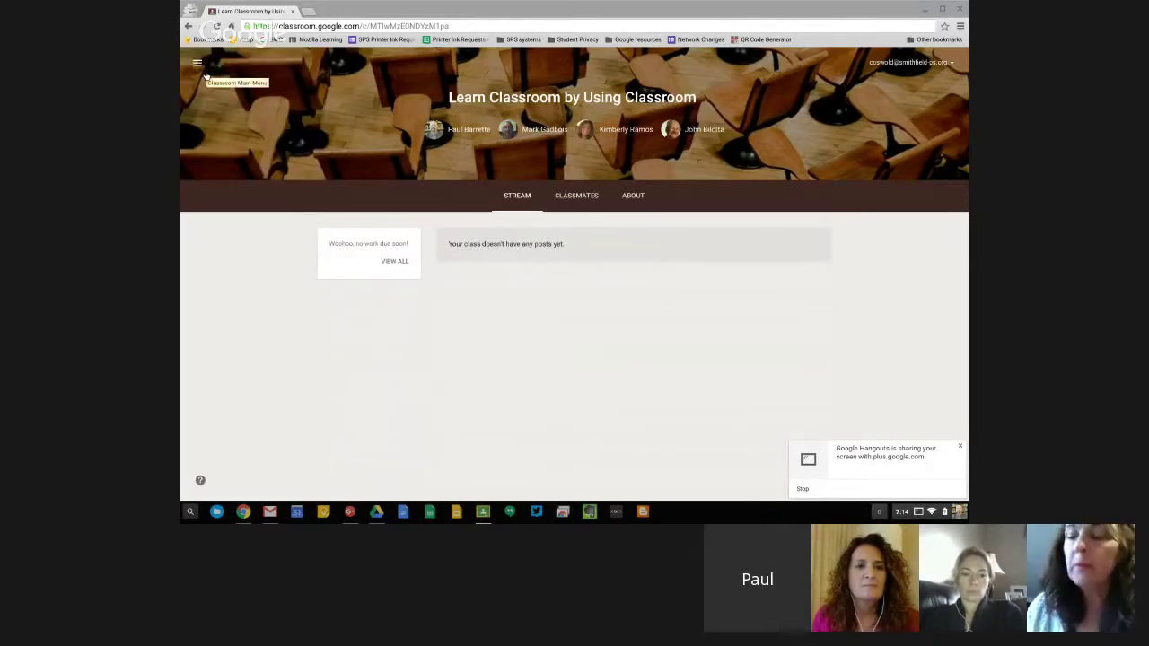
left_click(203, 71)
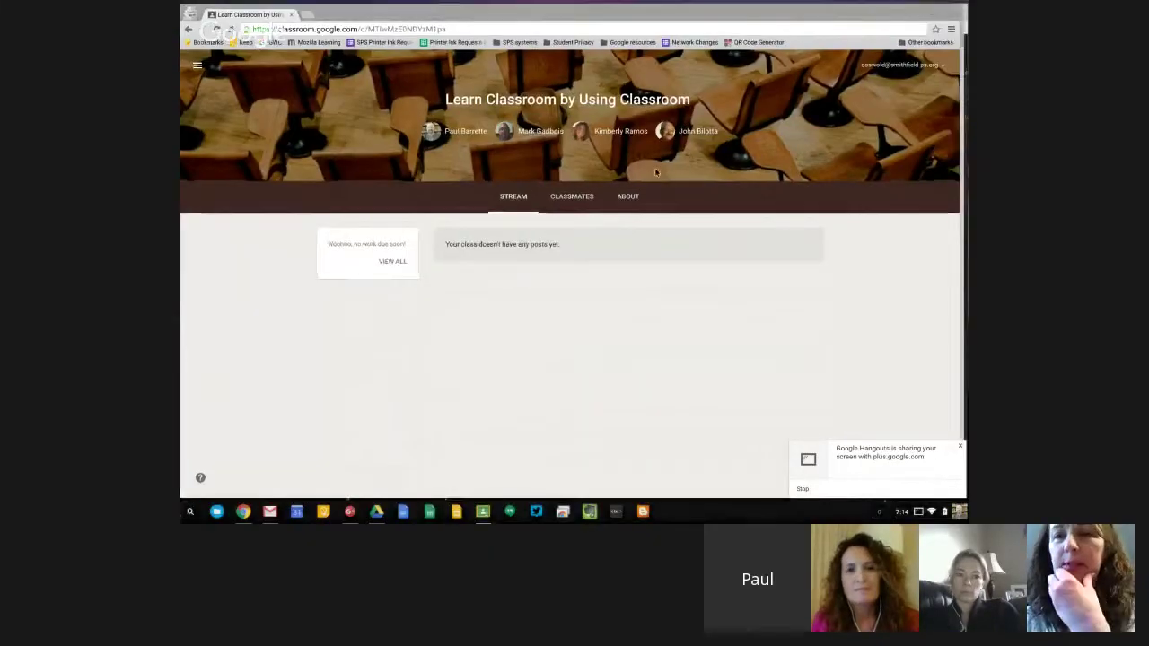
Step: Switch to the teacher account's browser window and look through the classes listed in its Classroom main menu
key("F5")
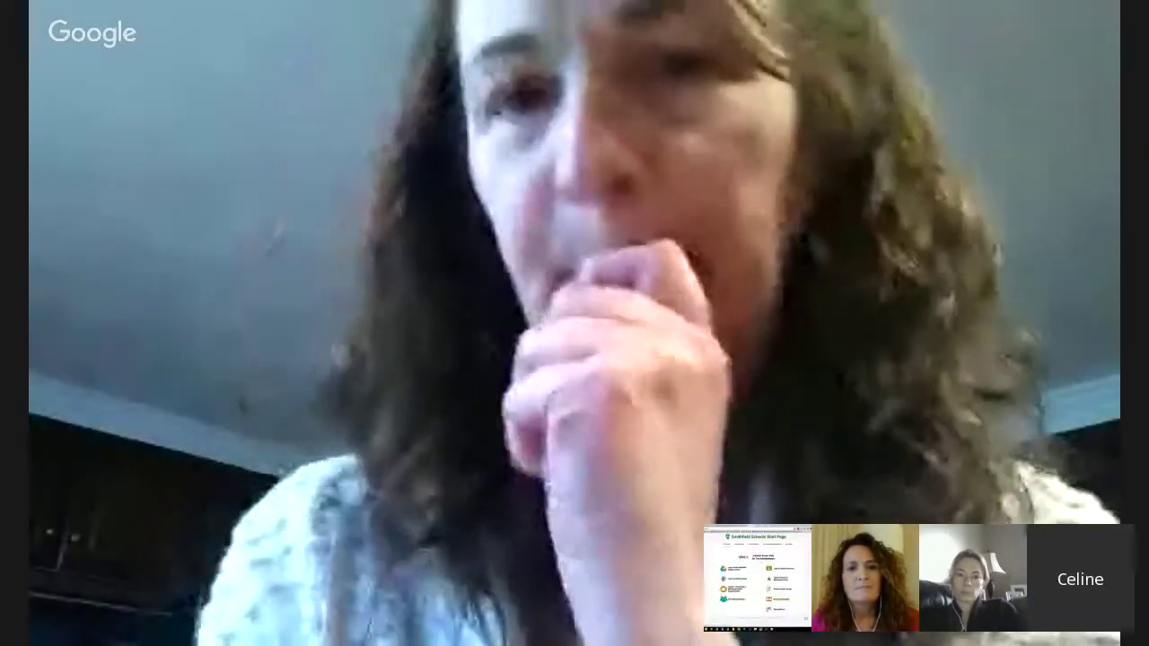
left_click(658, 266)
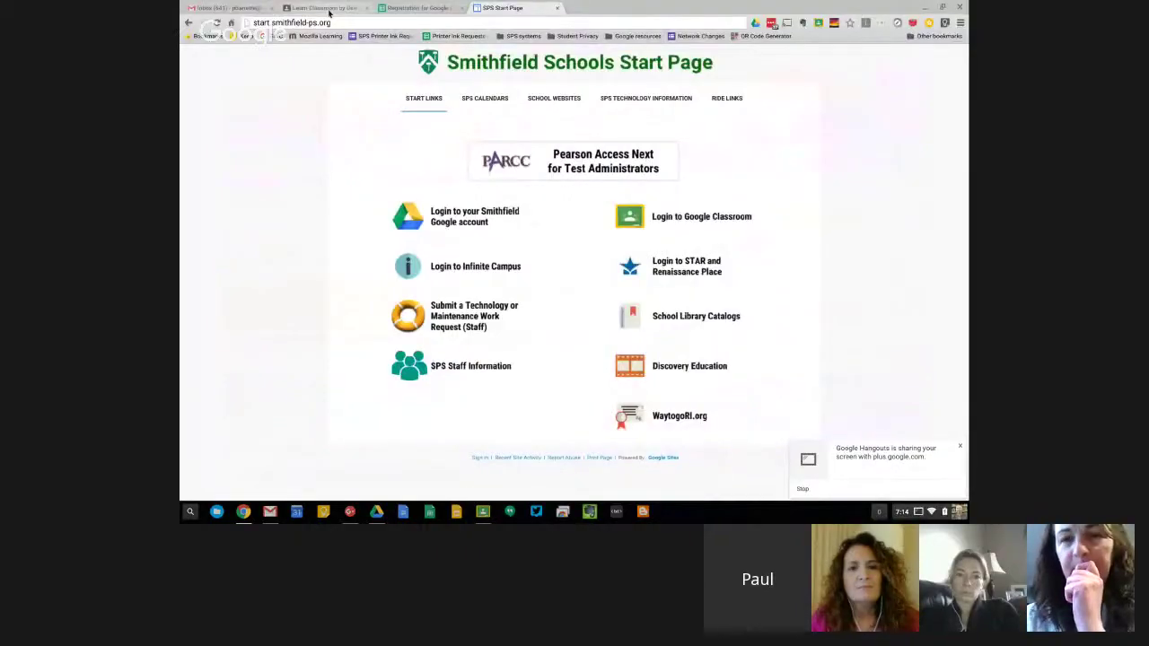
left_click(330, 13)
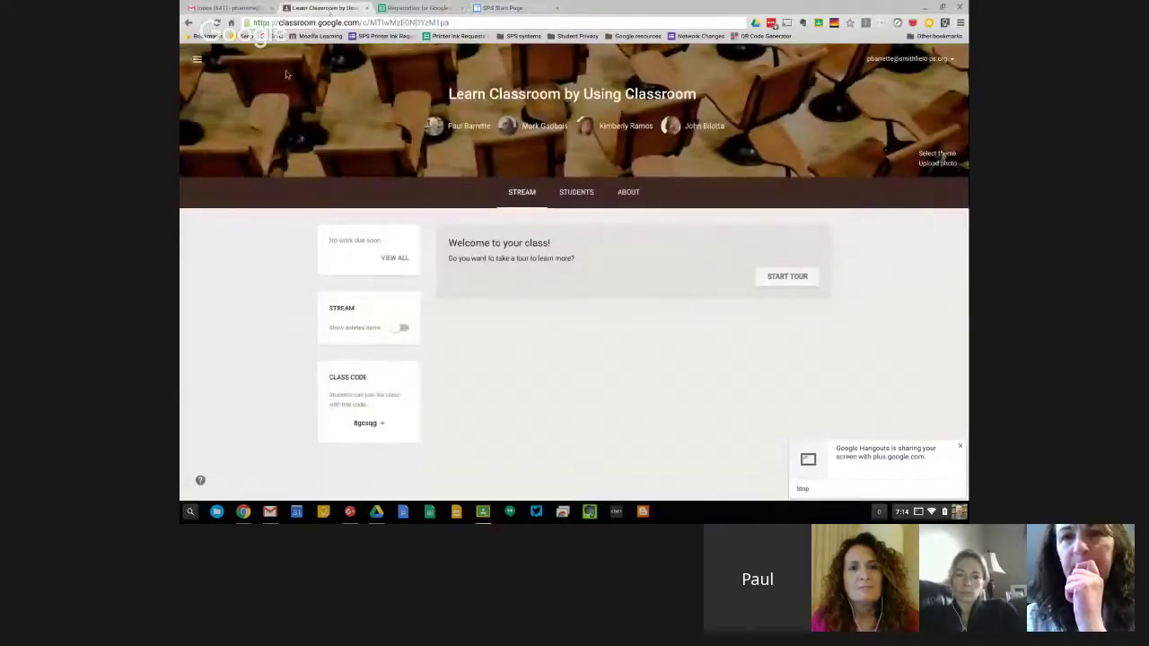
left_click(202, 65)
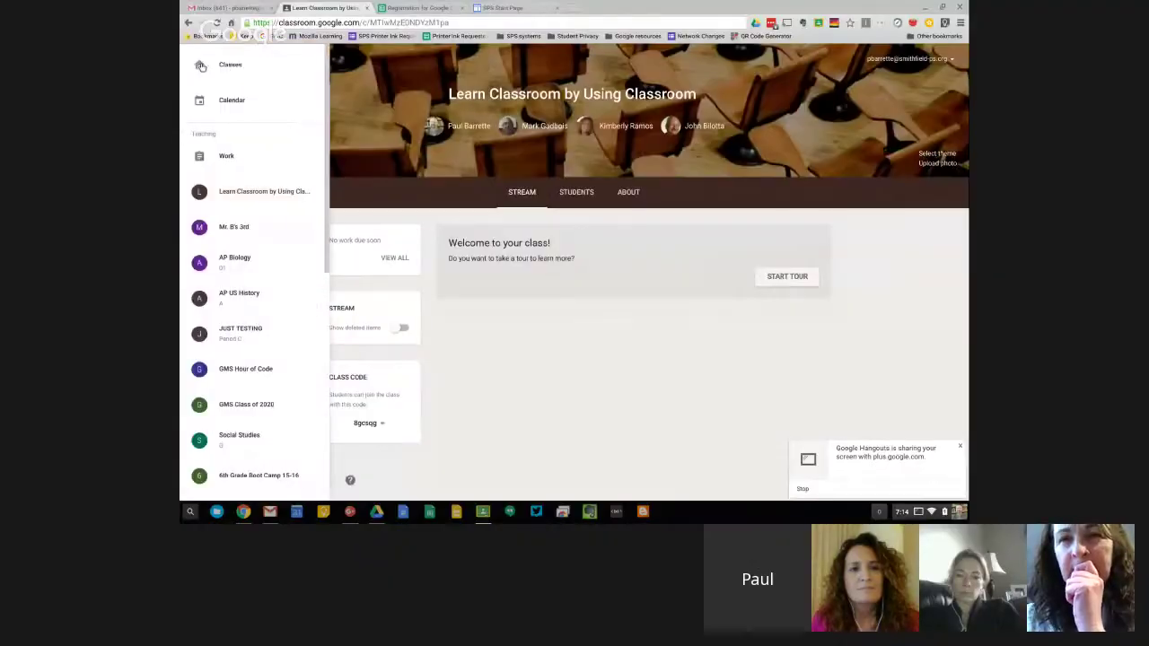
scroll(243, 277, "down", 5)
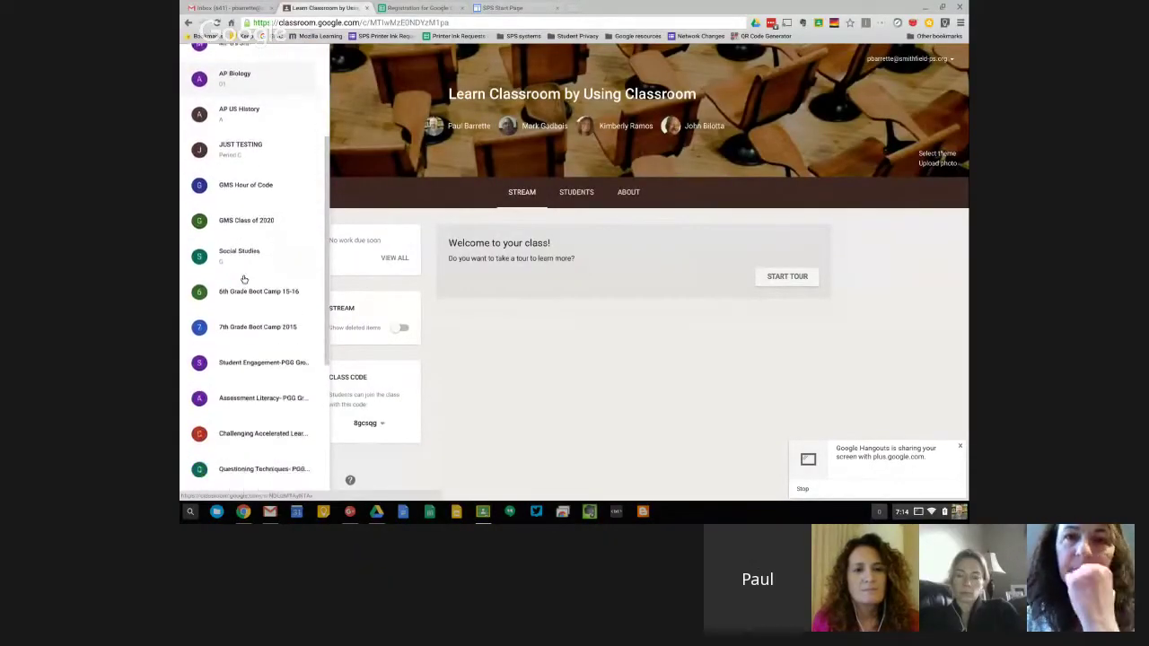
scroll(243, 278, "down", 4)
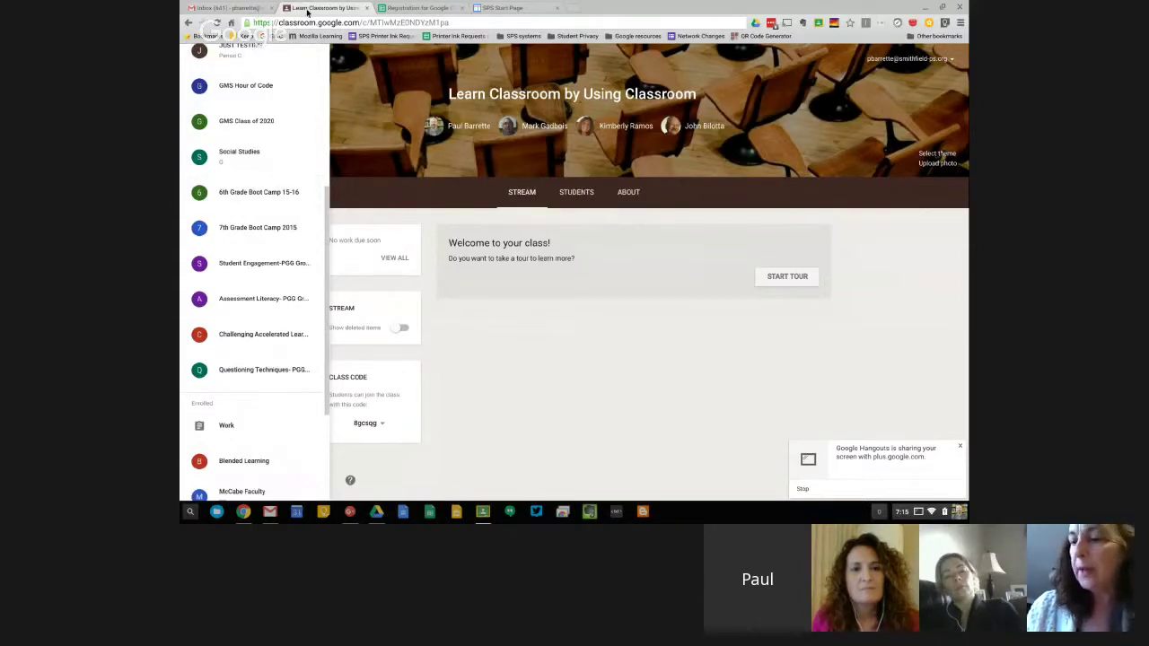
left_click(513, 308)
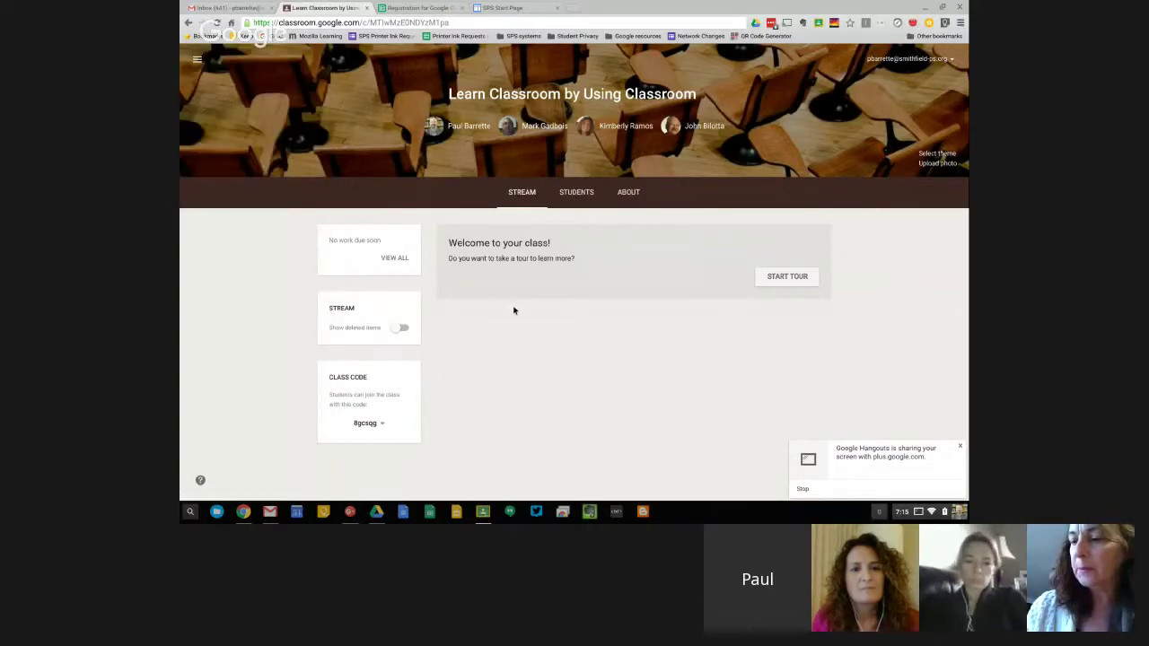
Step: Switch back to the student account's window and view the Classroom calendar for all classes
key("F5")
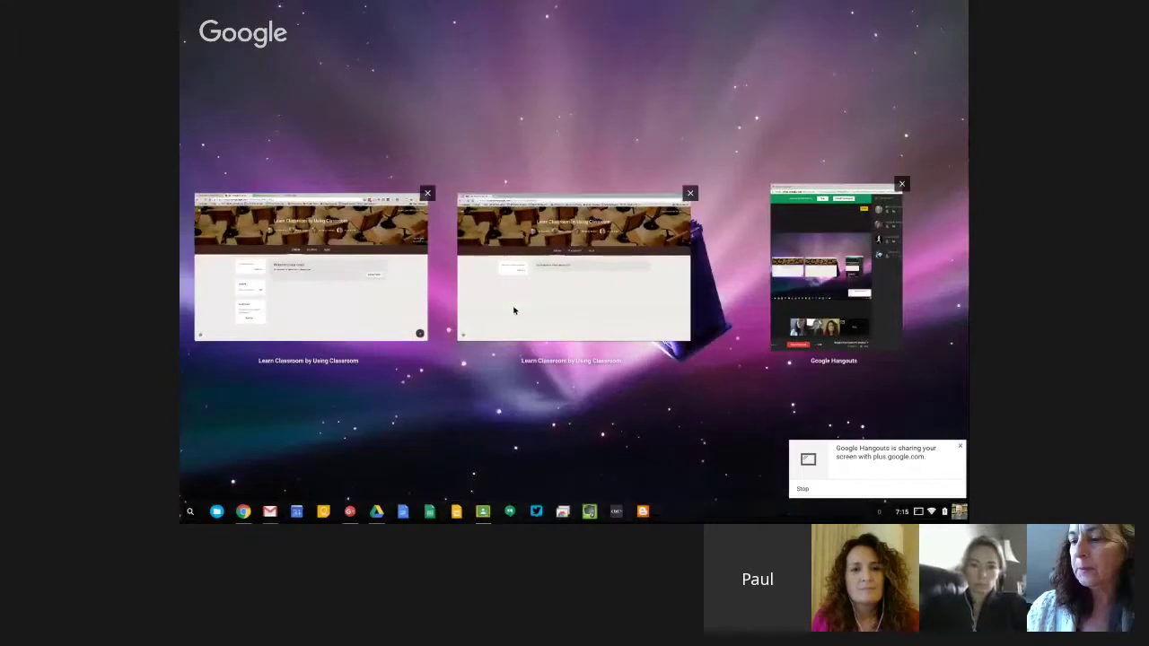
left_click(622, 308)
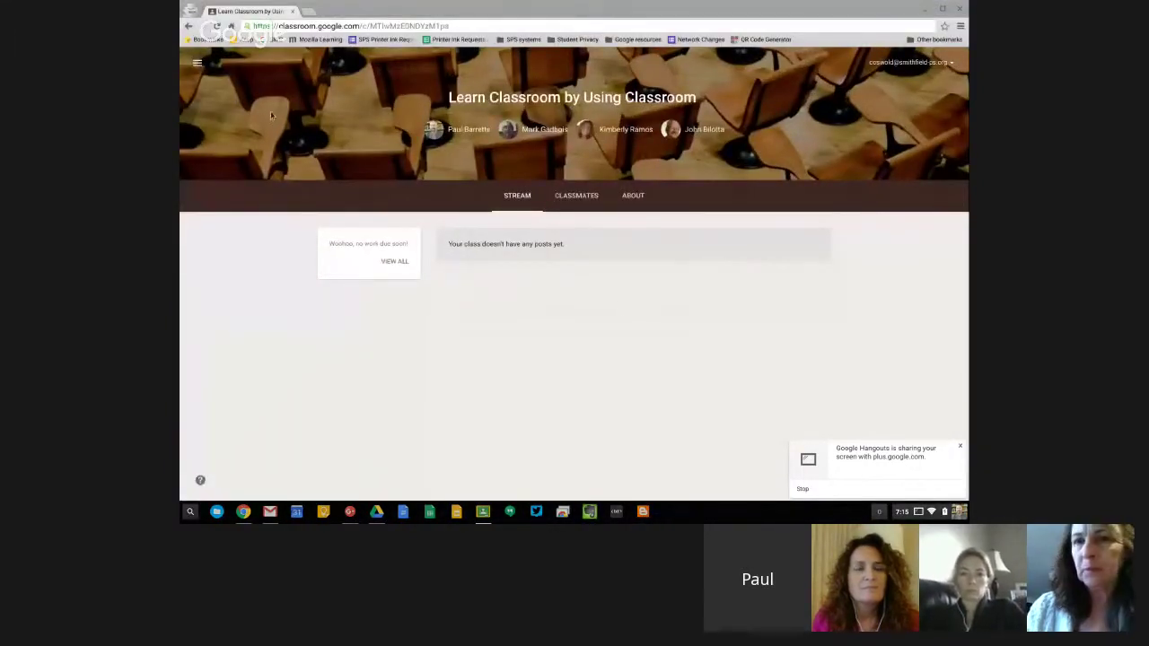
left_click(198, 63)
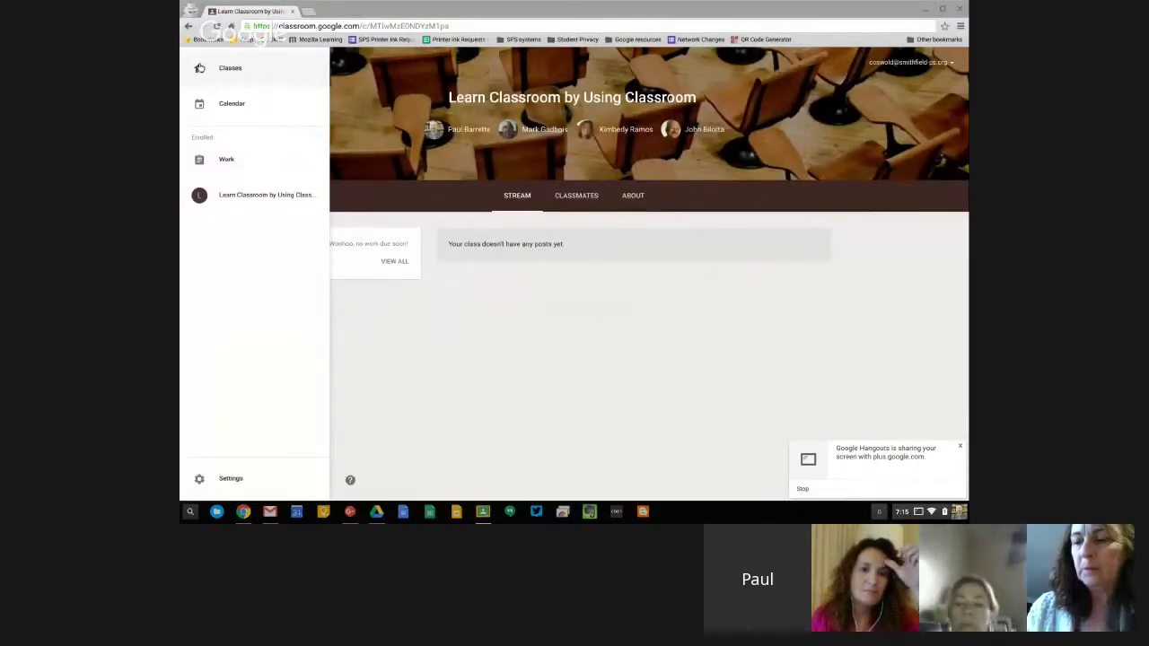
left_click(216, 108)
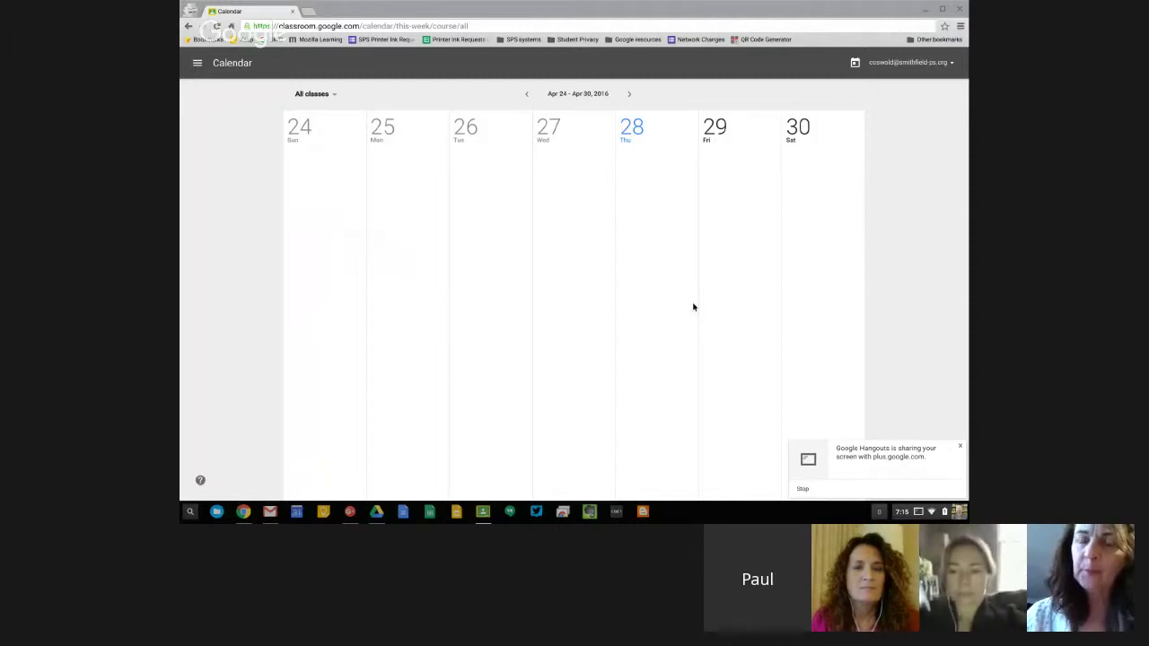
Step: Open the student's Work page and view the class filter choices for the to-do list
left_click(197, 62)
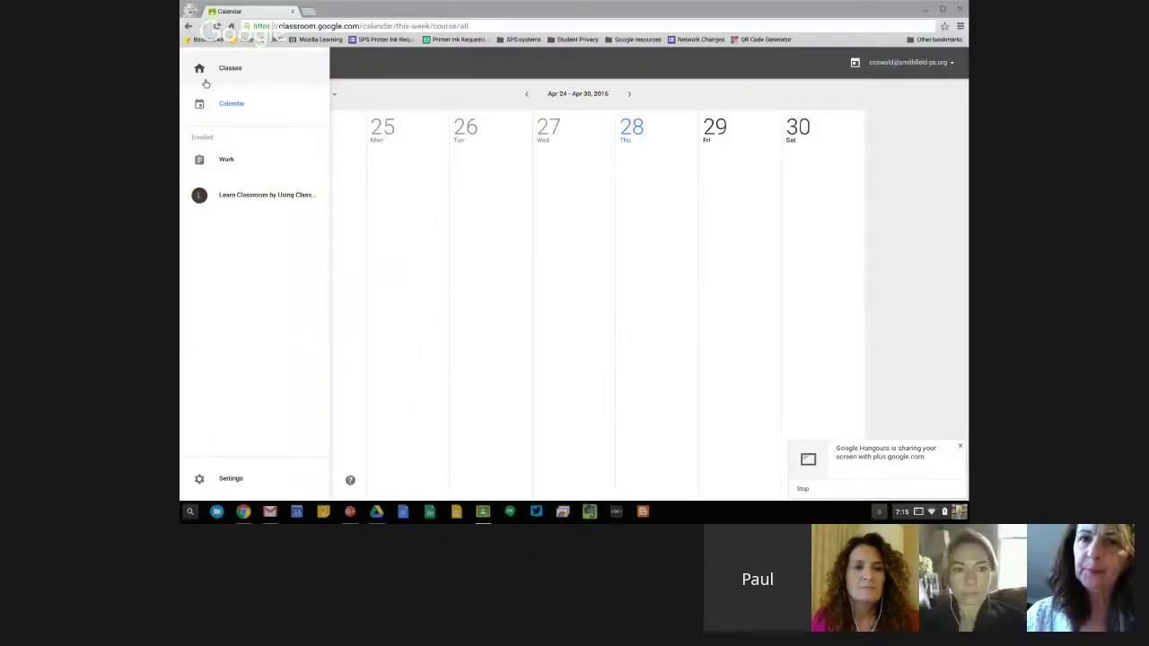
left_click(255, 168)
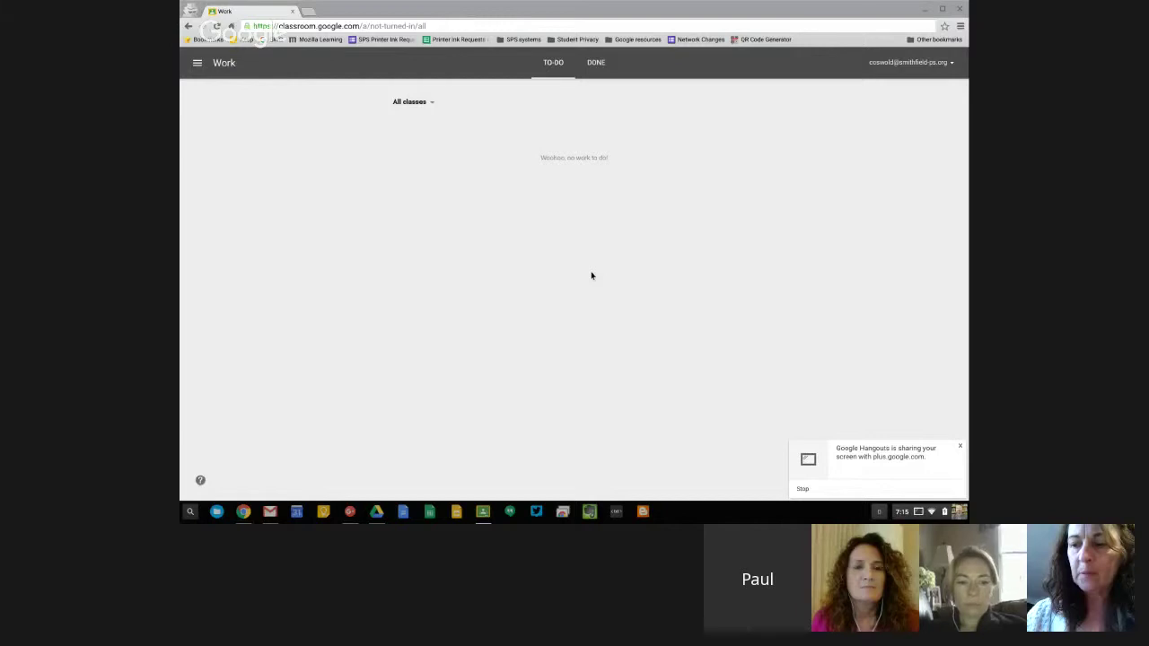
left_click(419, 103)
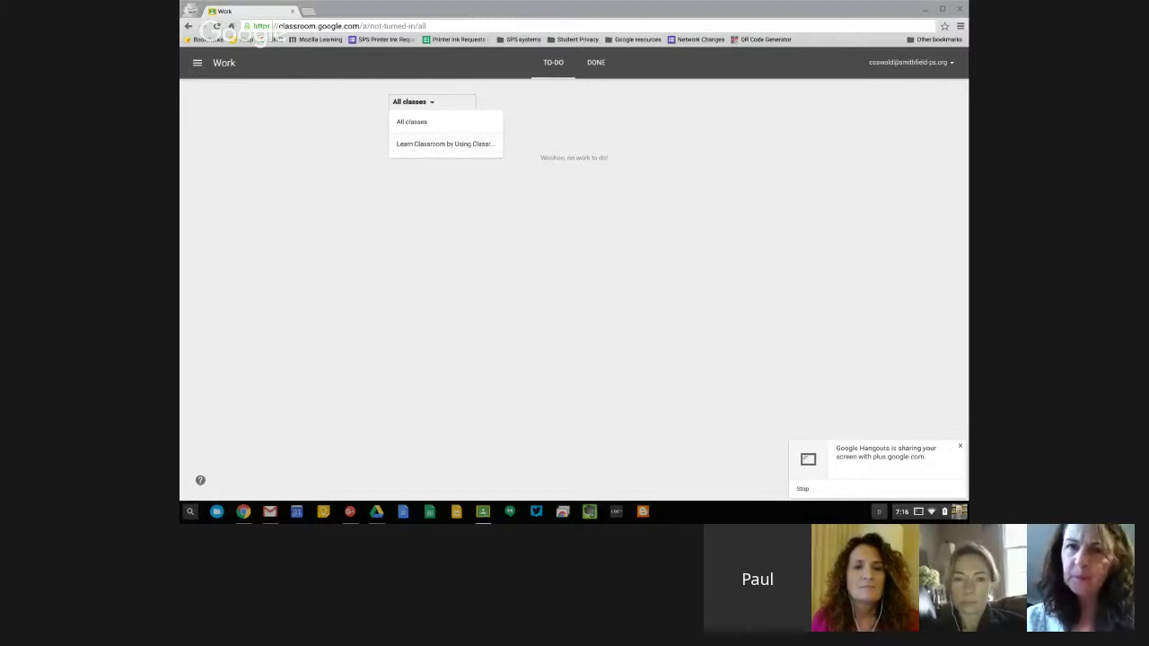
Step: Return to the Classes overview and open the Learn Classroom by Using Classroom class
left_click(269, 125)
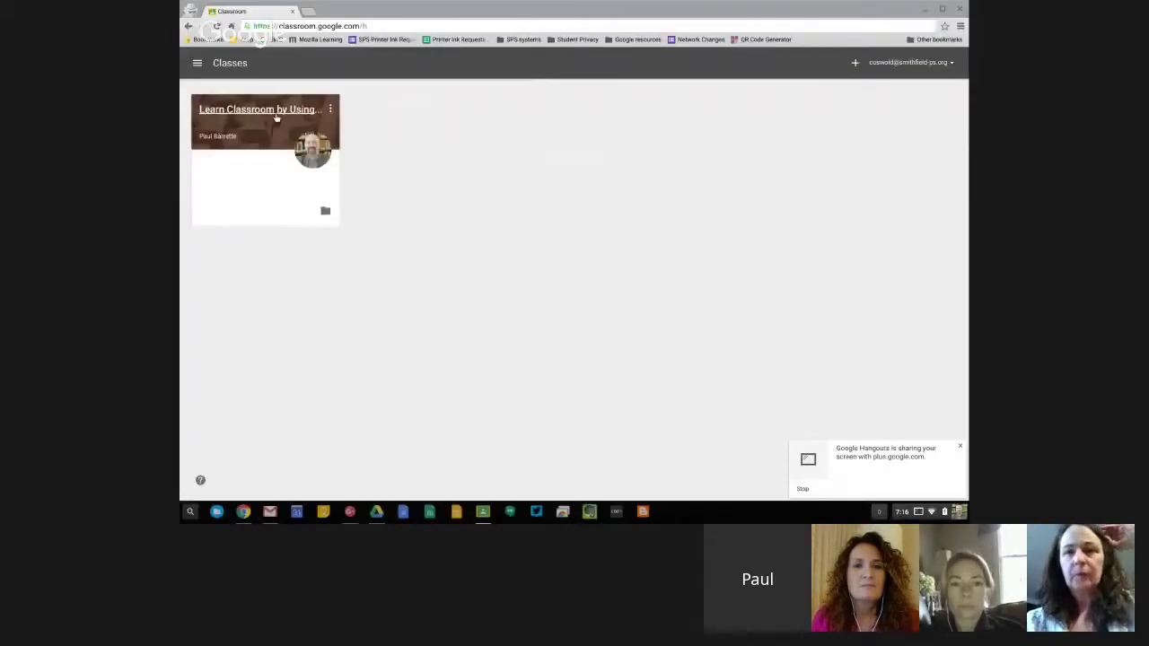
left_click(268, 104)
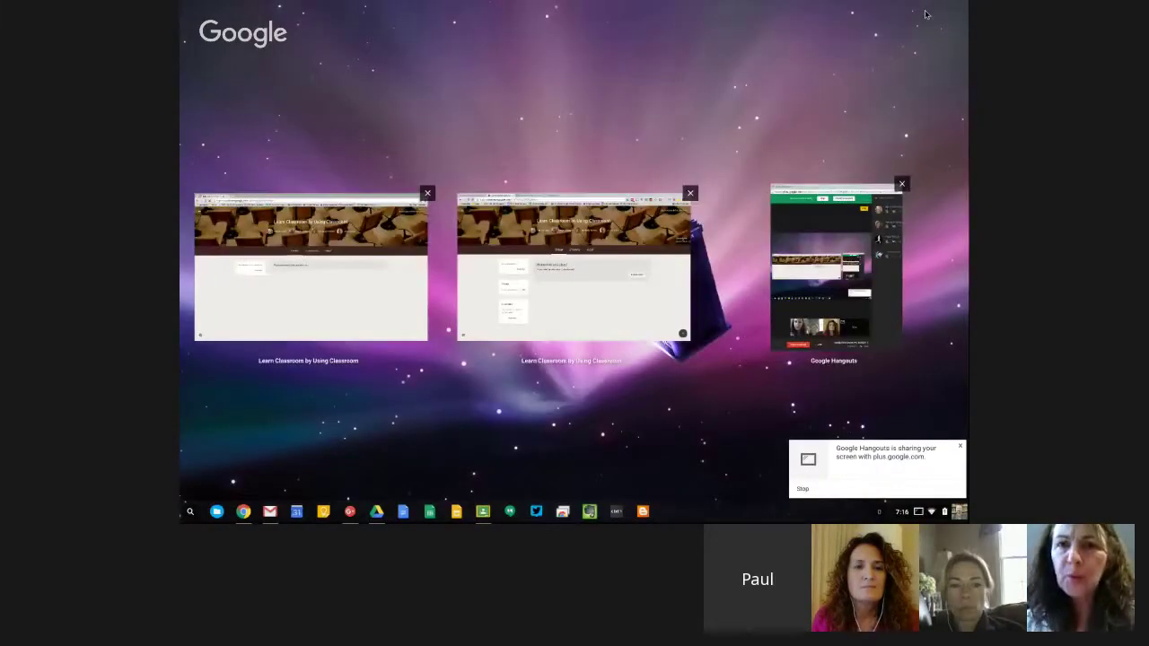
Step: Switch to the teacher account's class window, restore it to a smaller size beside the Hangout, and minimize the student's window
left_click(610, 322)
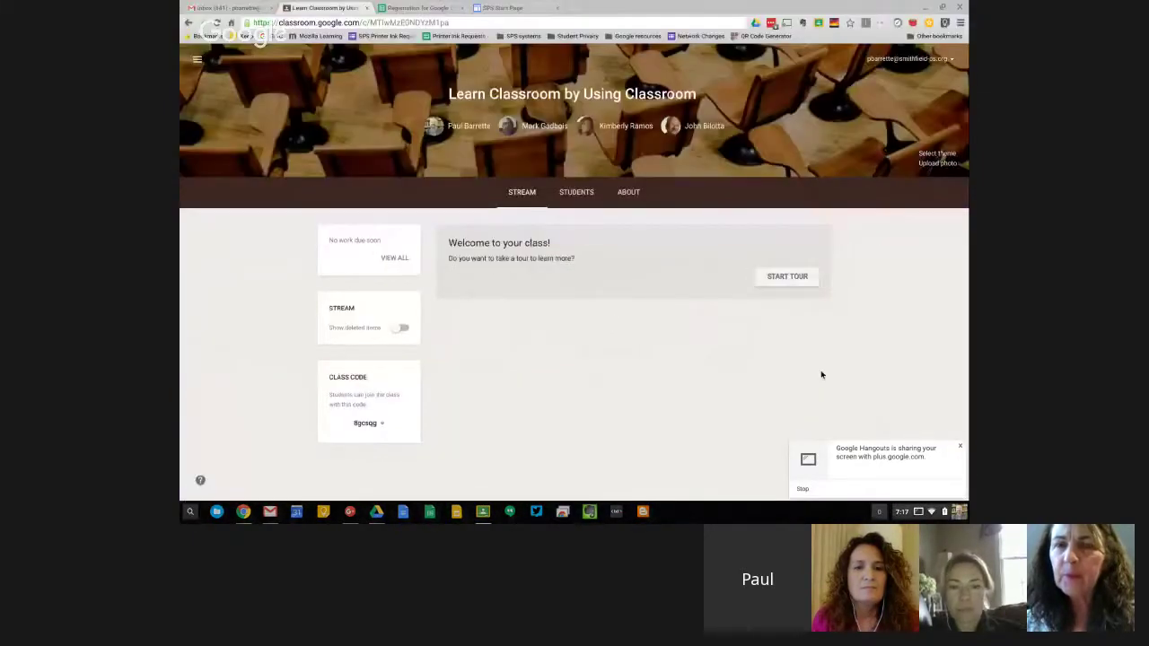
left_click(927, 11)
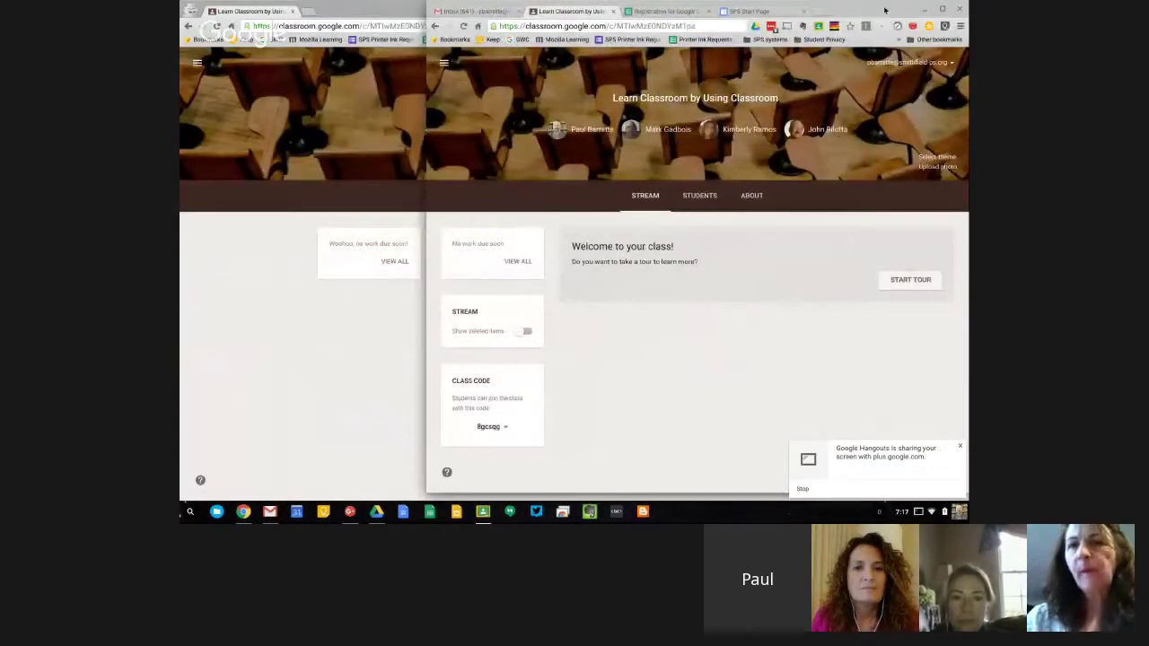
left_click_drag(885, 11, 660, 6)
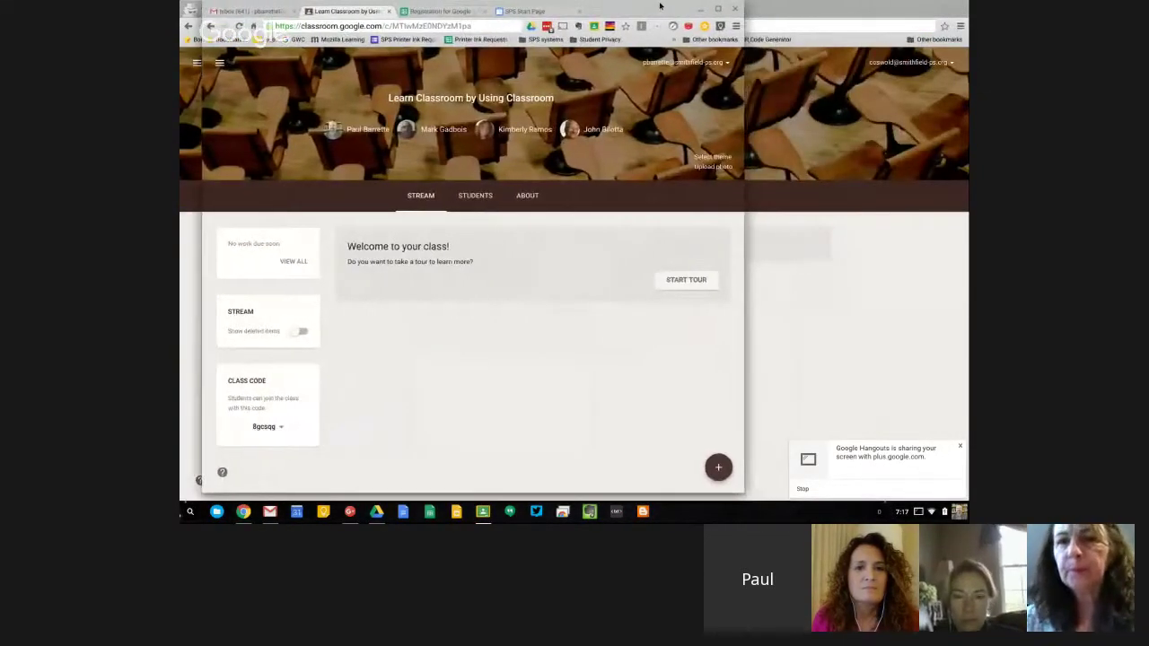
left_click(924, 9)
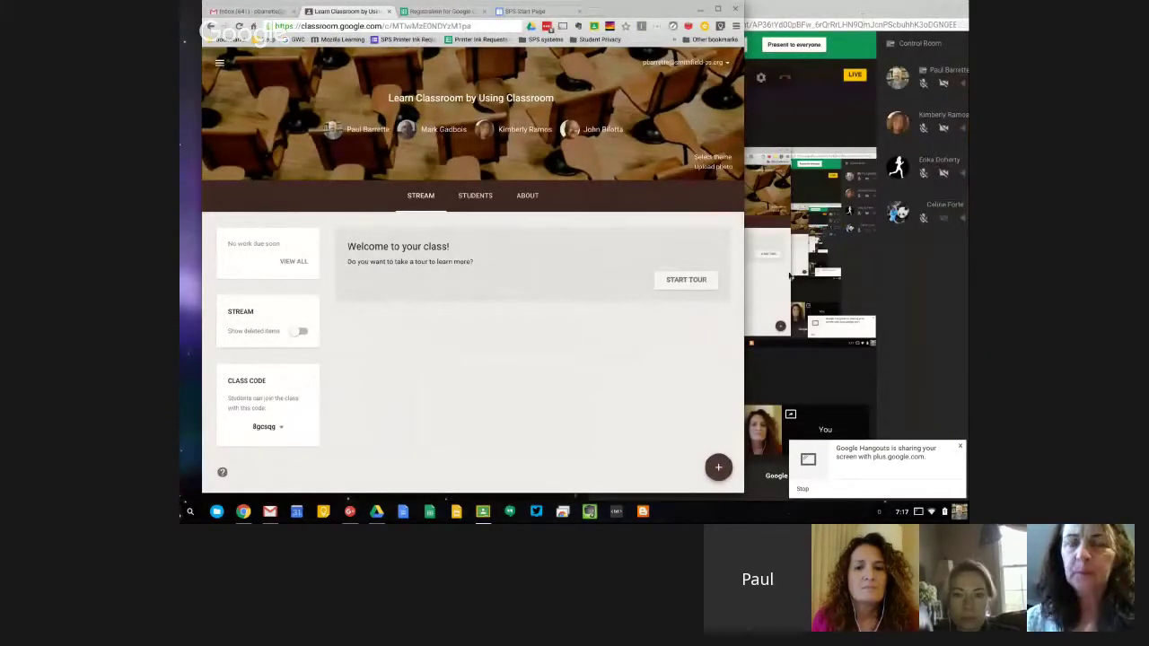
Step: Post a class announcement reading Please introduce yourself in the comments and add one "little known fact" about yourself
left_click(719, 473)
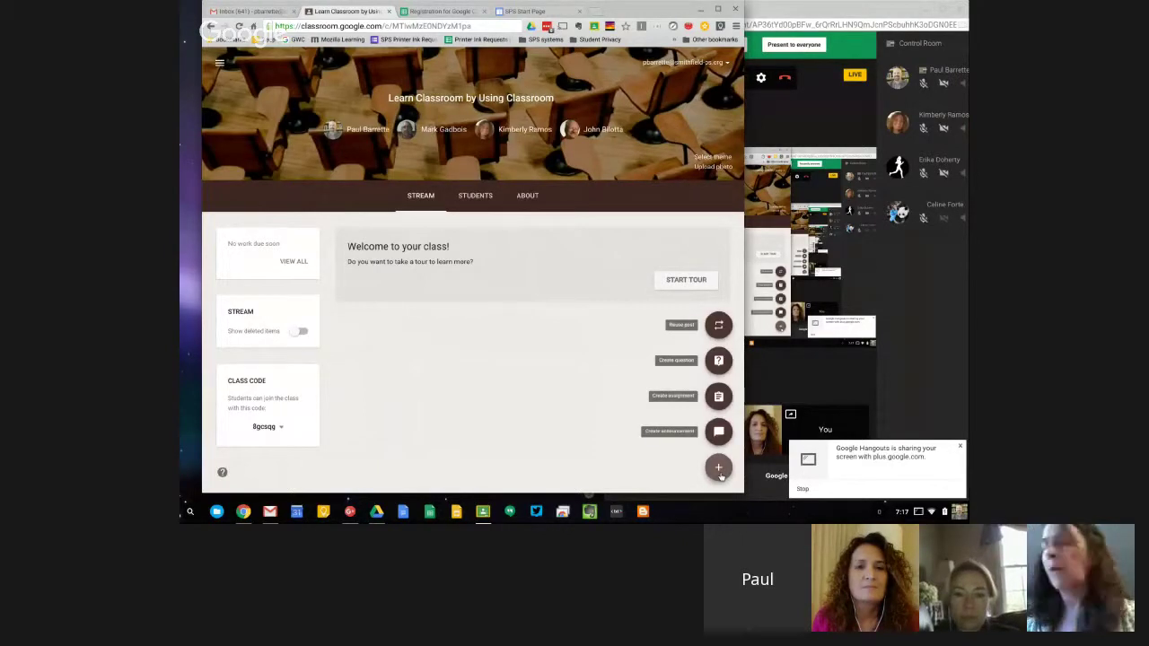
left_click(719, 434)
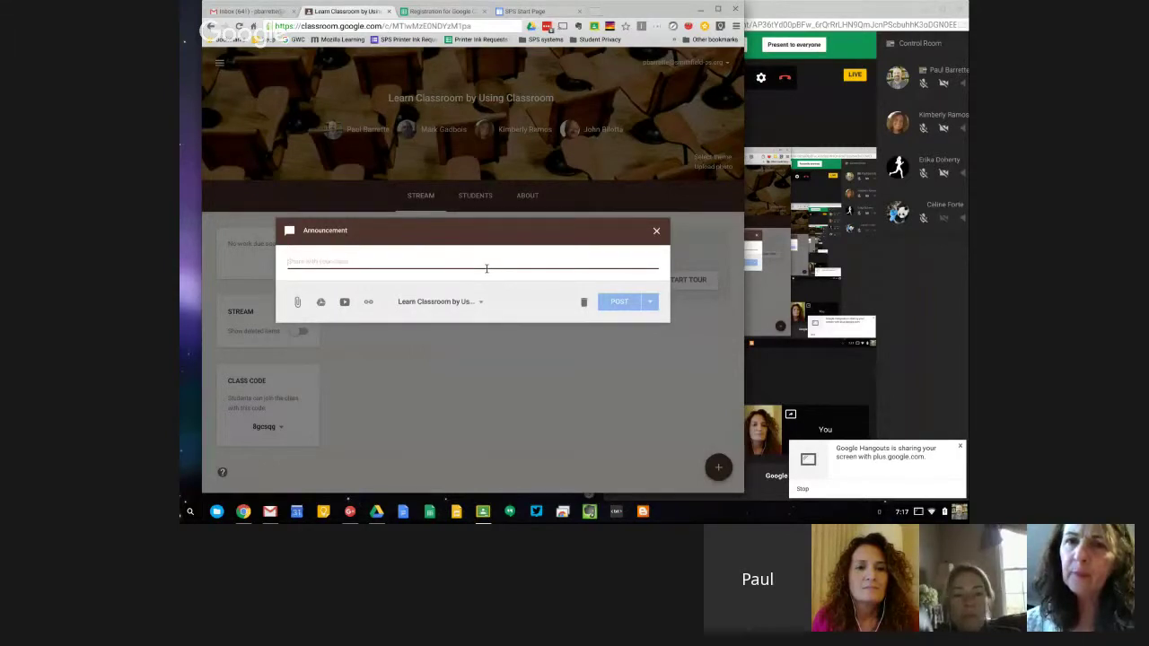
type("Please")
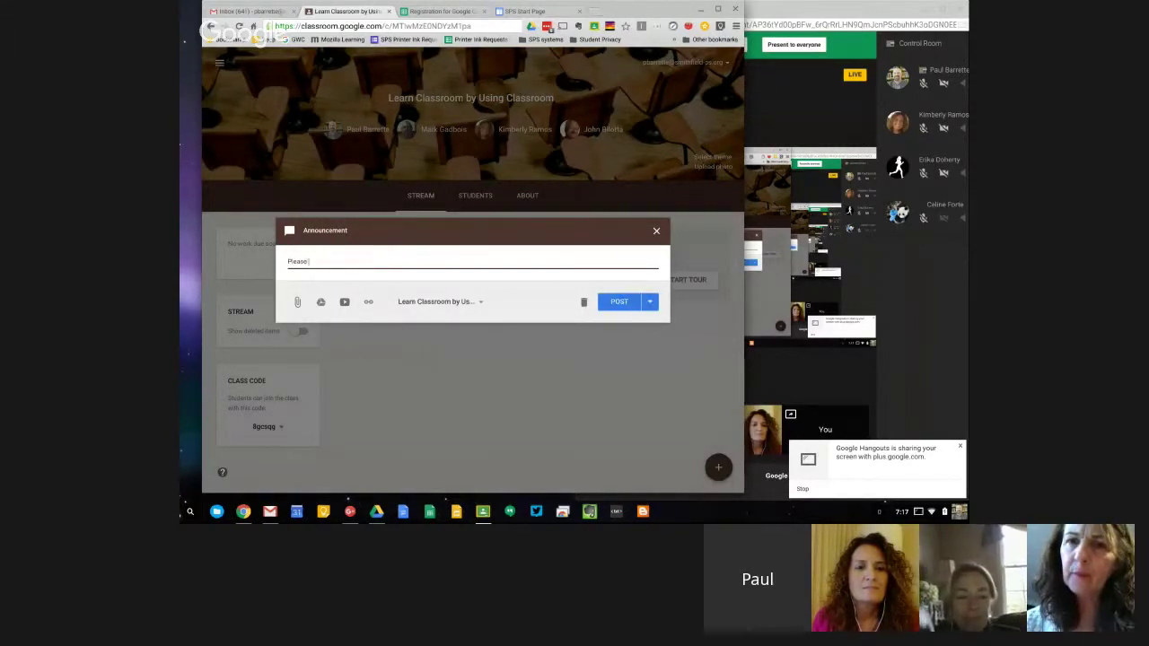
type("introd")
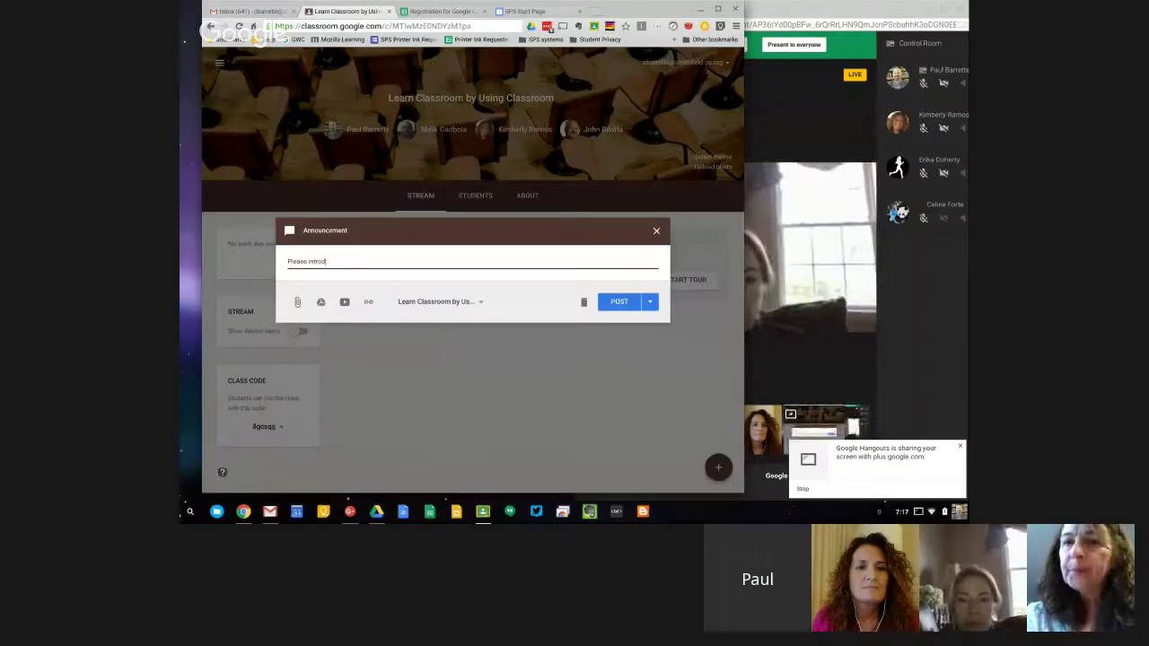
type("uce yourself ")
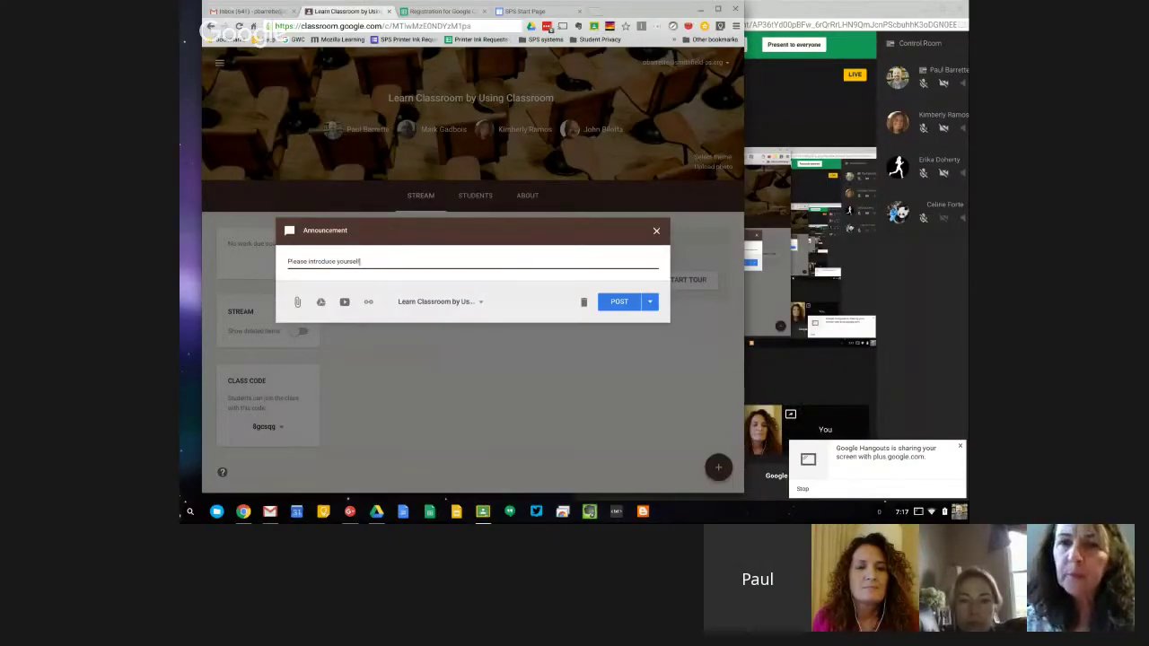
type("in the comme")
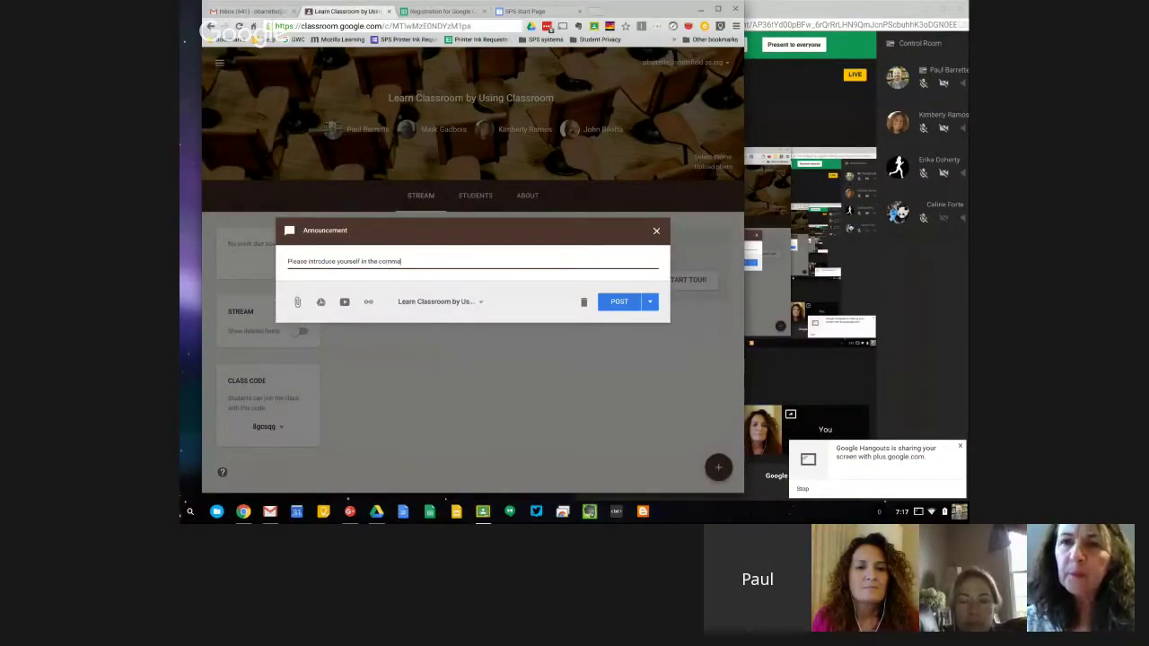
type("nts and add one")
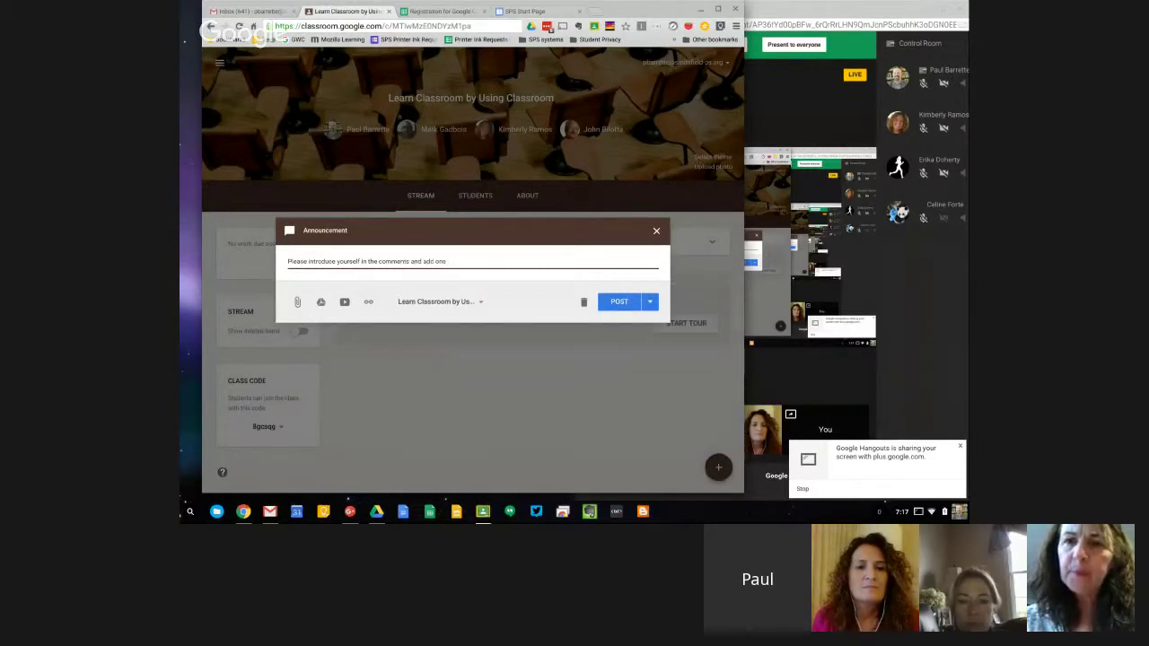
type(" \"little known ")
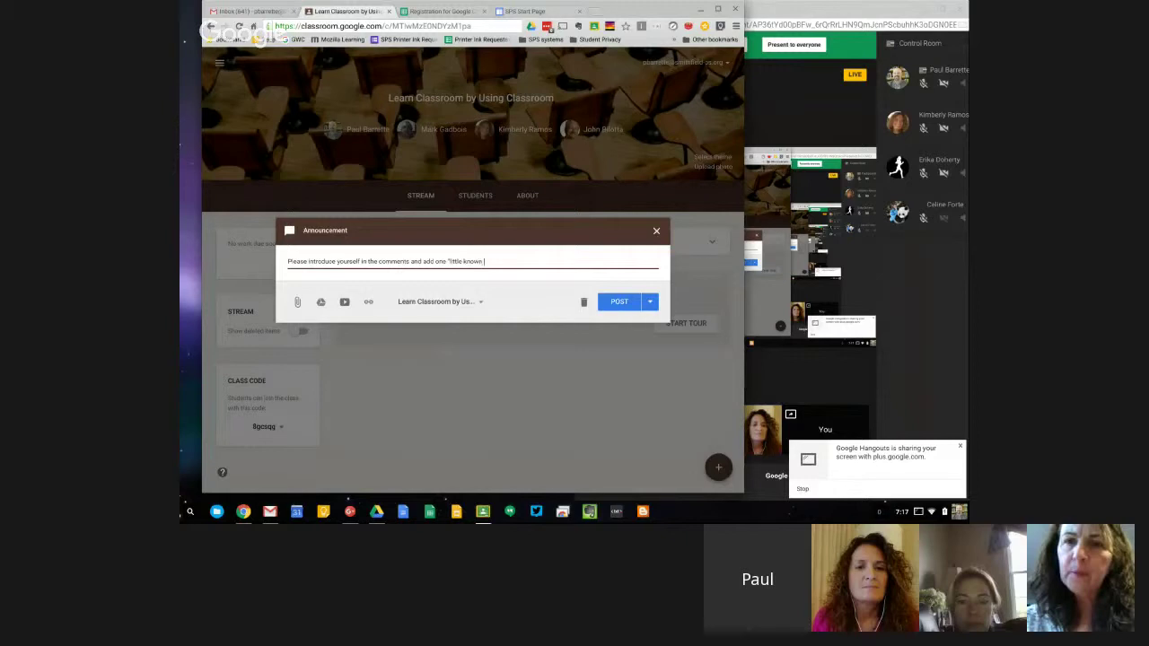
type("fact\" about yourse")
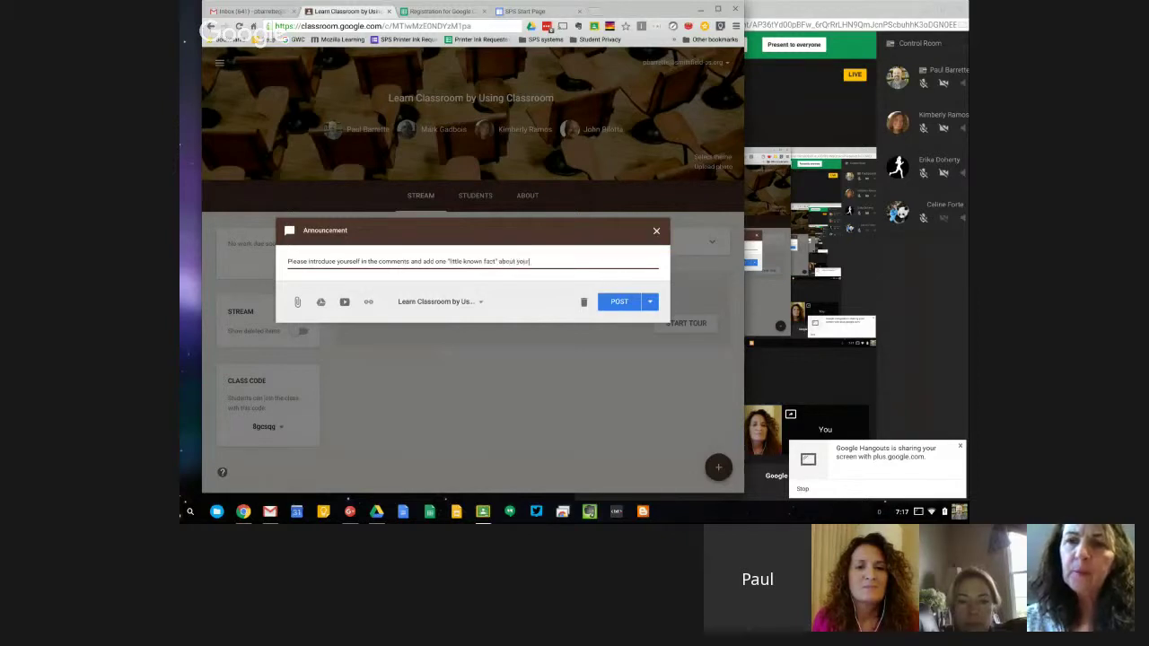
type("lf")
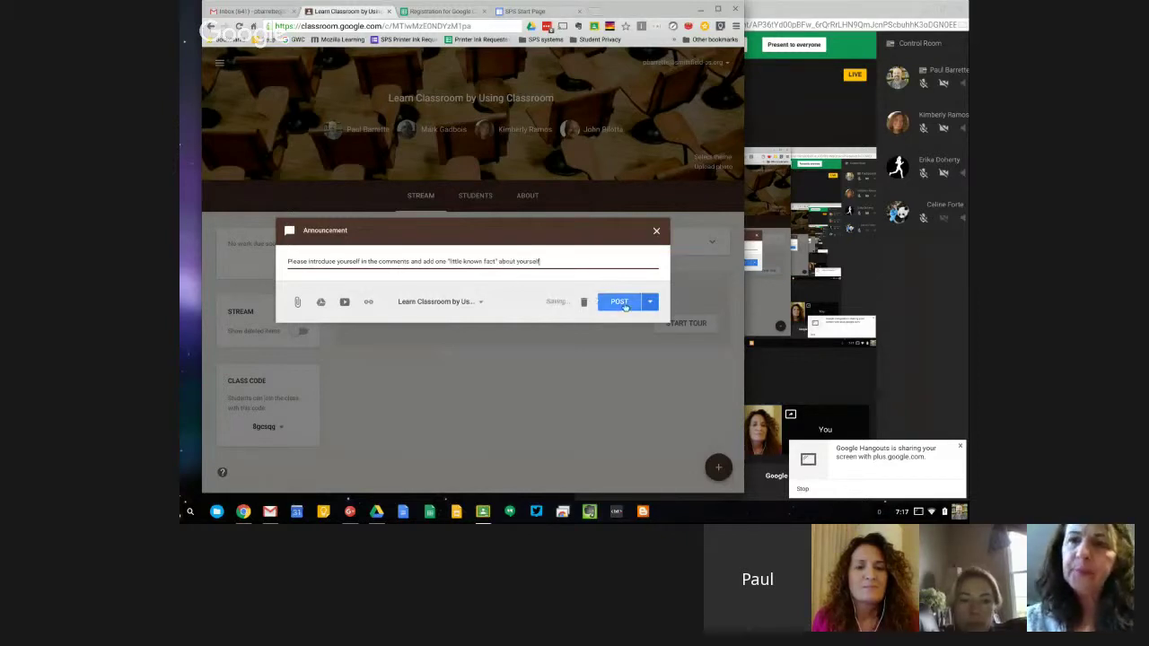
left_click(622, 305)
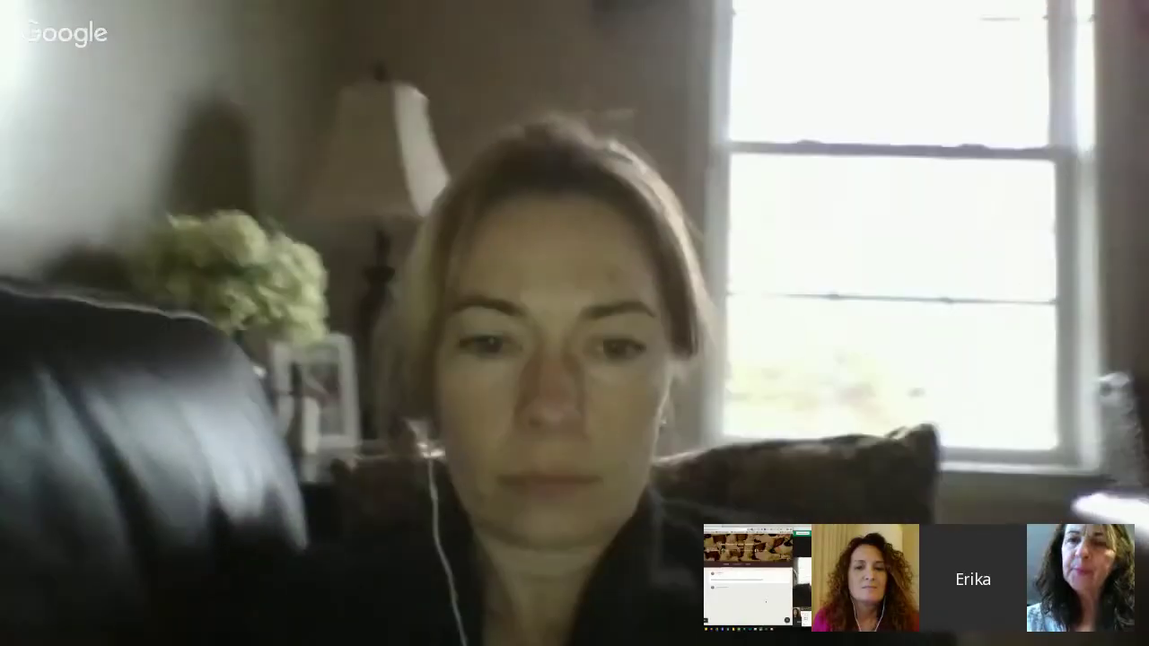
Step: Switch to the student account's window and reload the class stream to load the teacher's announcement
key("F5")
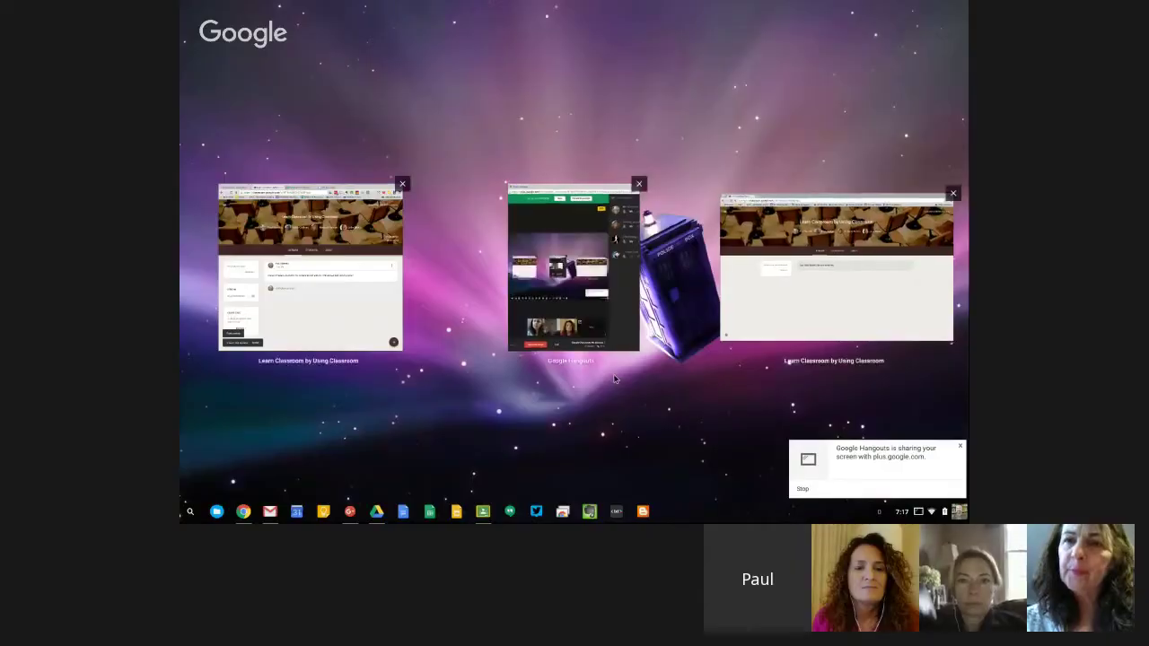
left_click(818, 303)
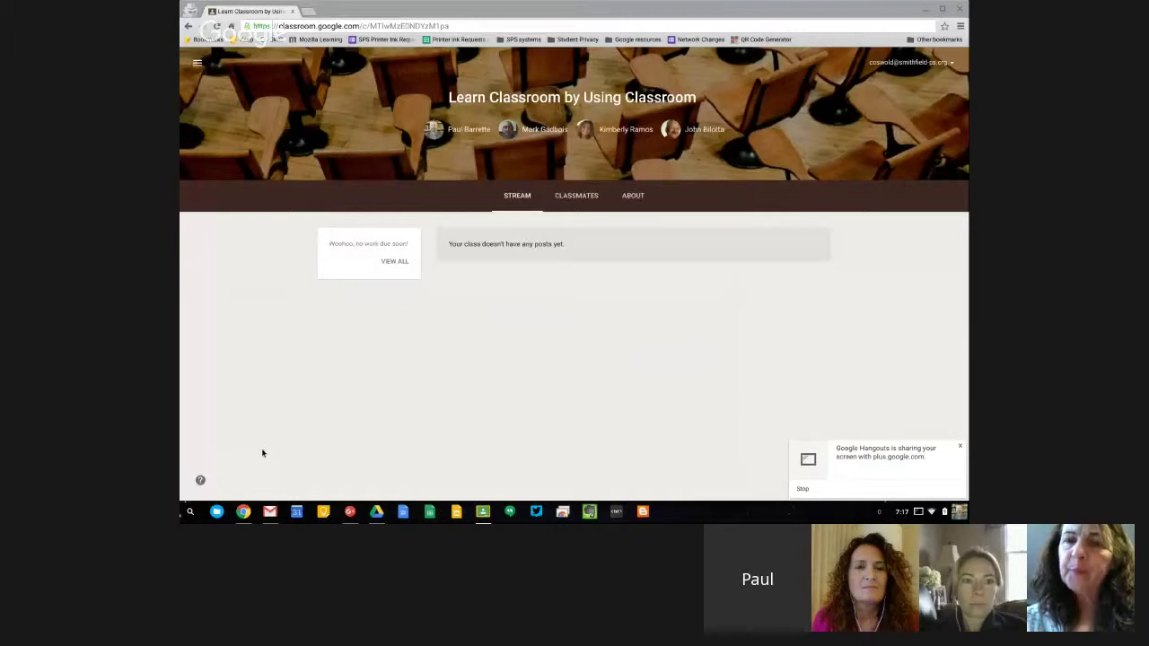
left_click(217, 27)
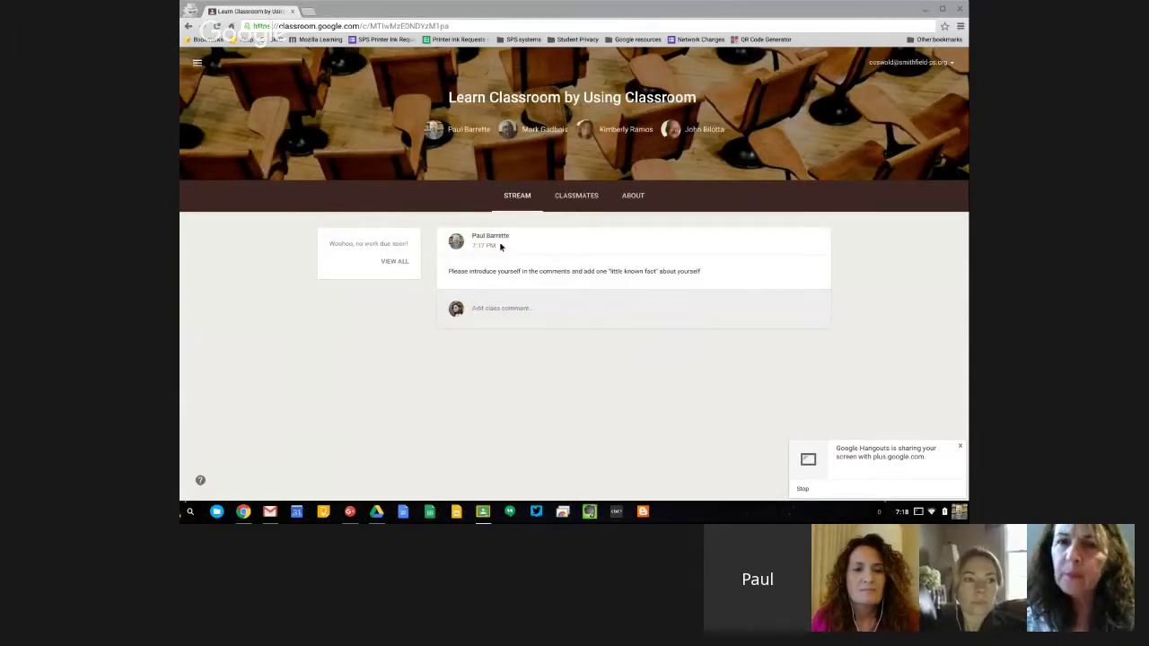
Step: Add the class comment "I love travelling!" to the announcement as the student
left_click(548, 314)
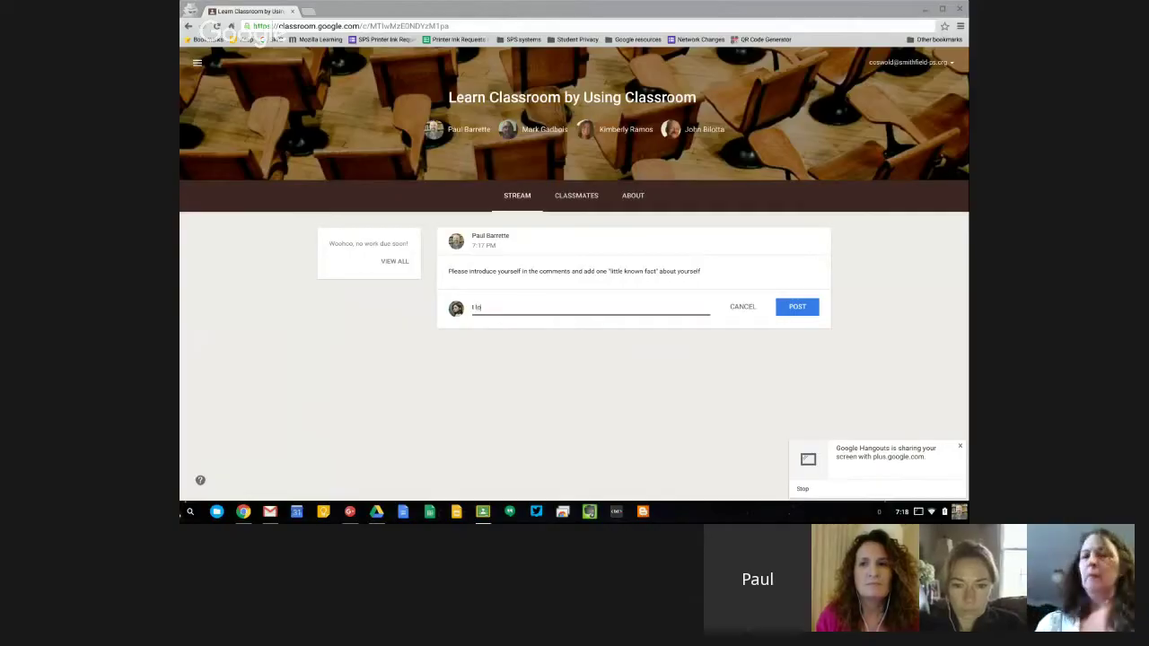
type("ve trai")
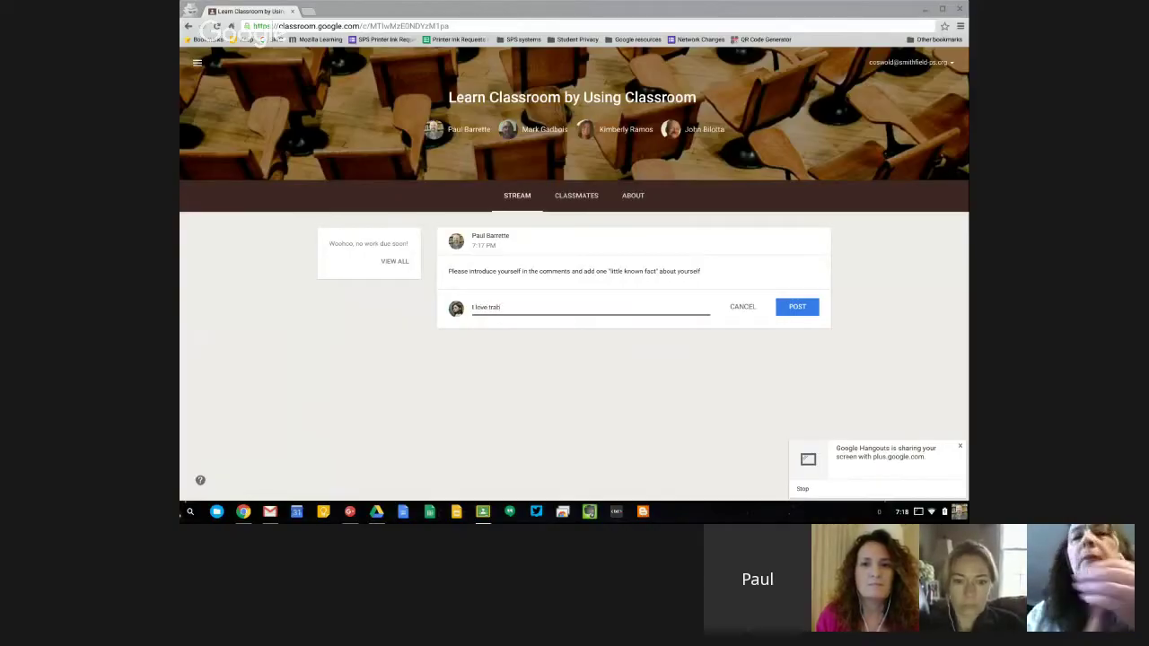
key("BackSpace")
type("vel")
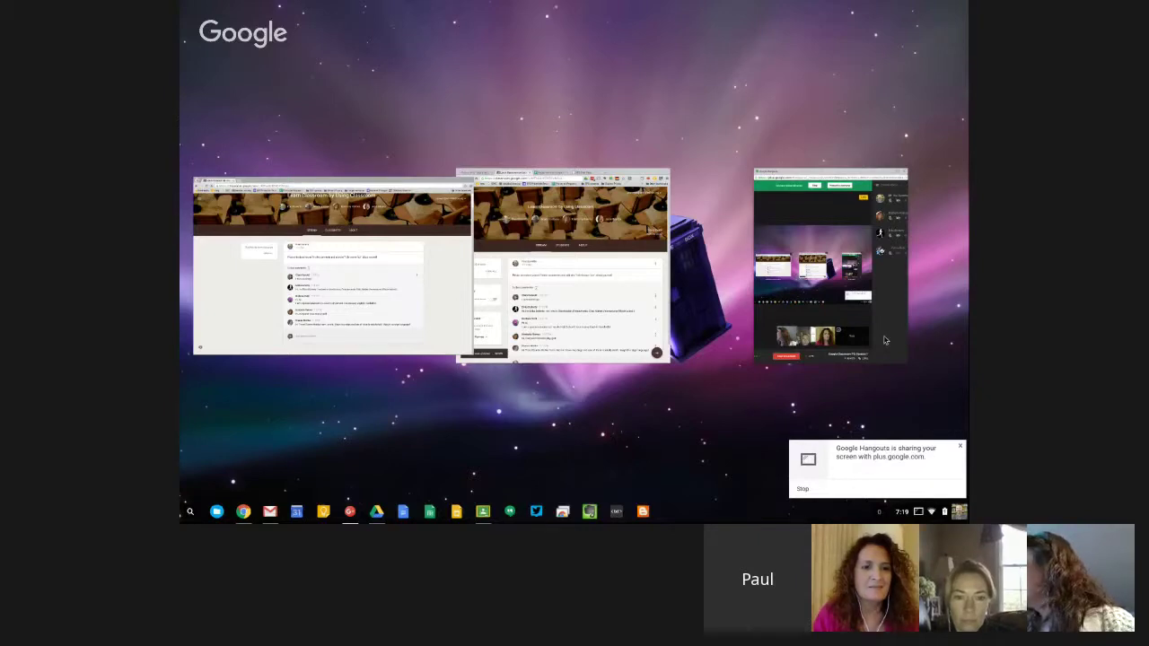
Step: Switch among the open windows and return to the student's class stream to read the class comments on the announcement
left_click(884, 339)
left_click(456, 323)
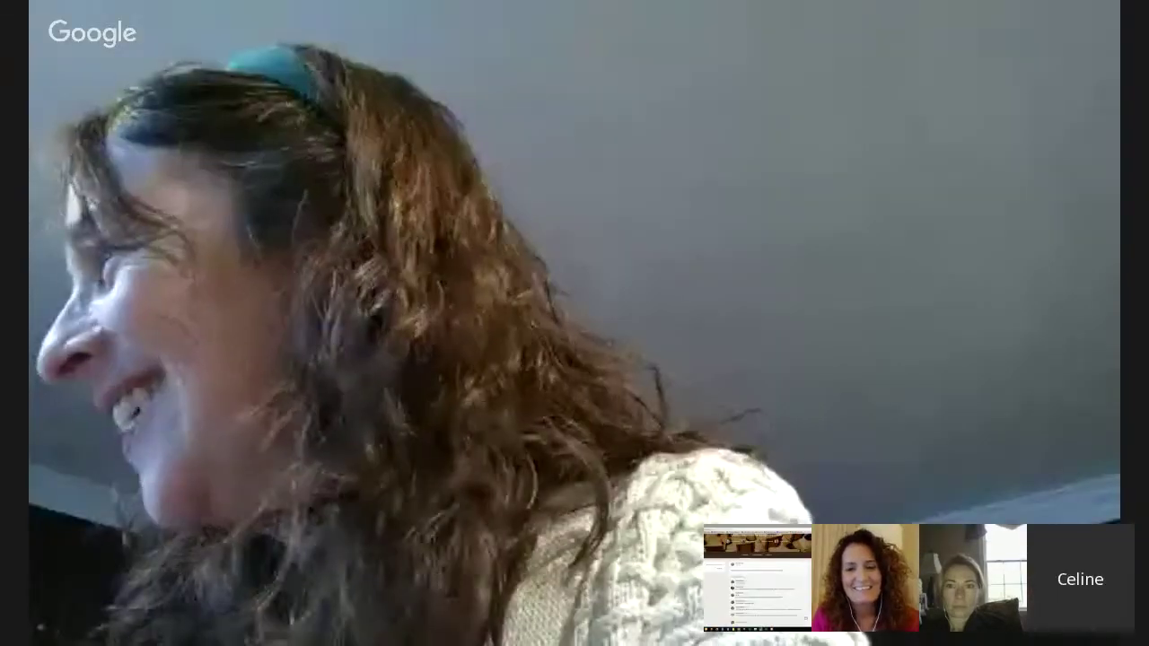
key("F5")
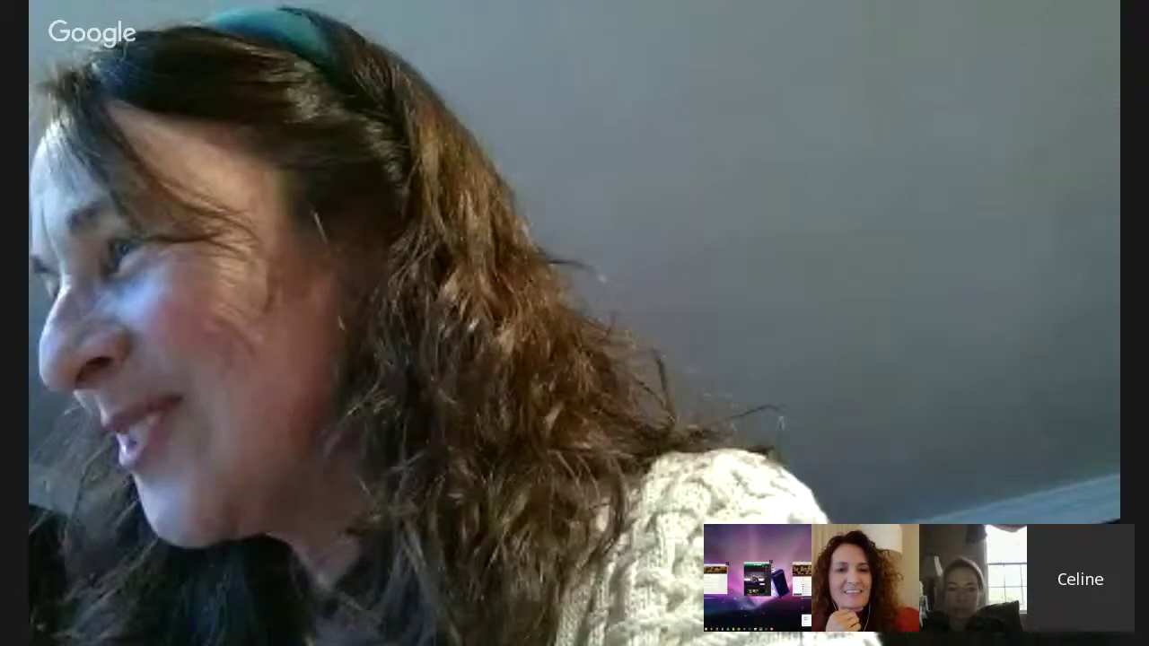
left_click(617, 328)
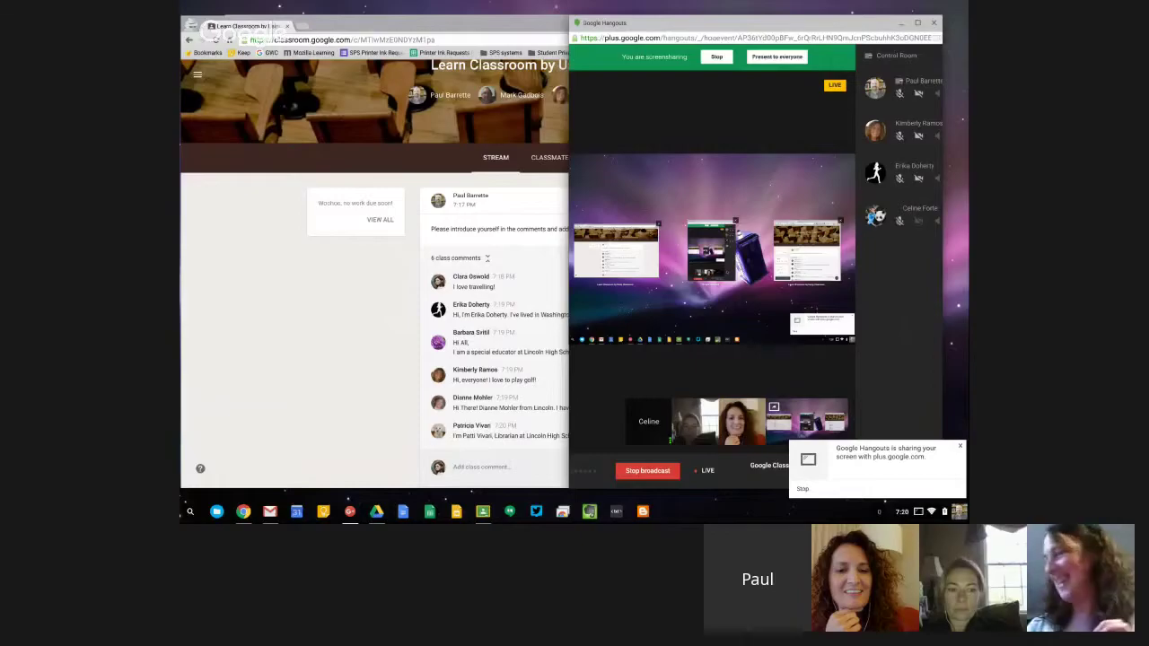
left_click(214, 309)
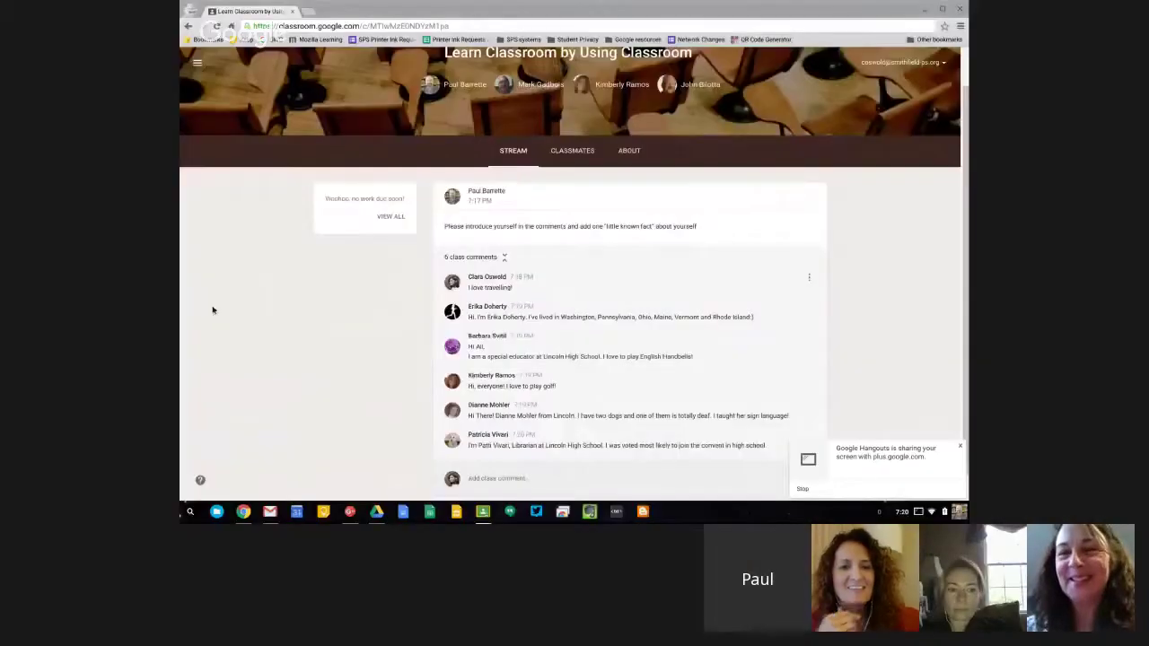
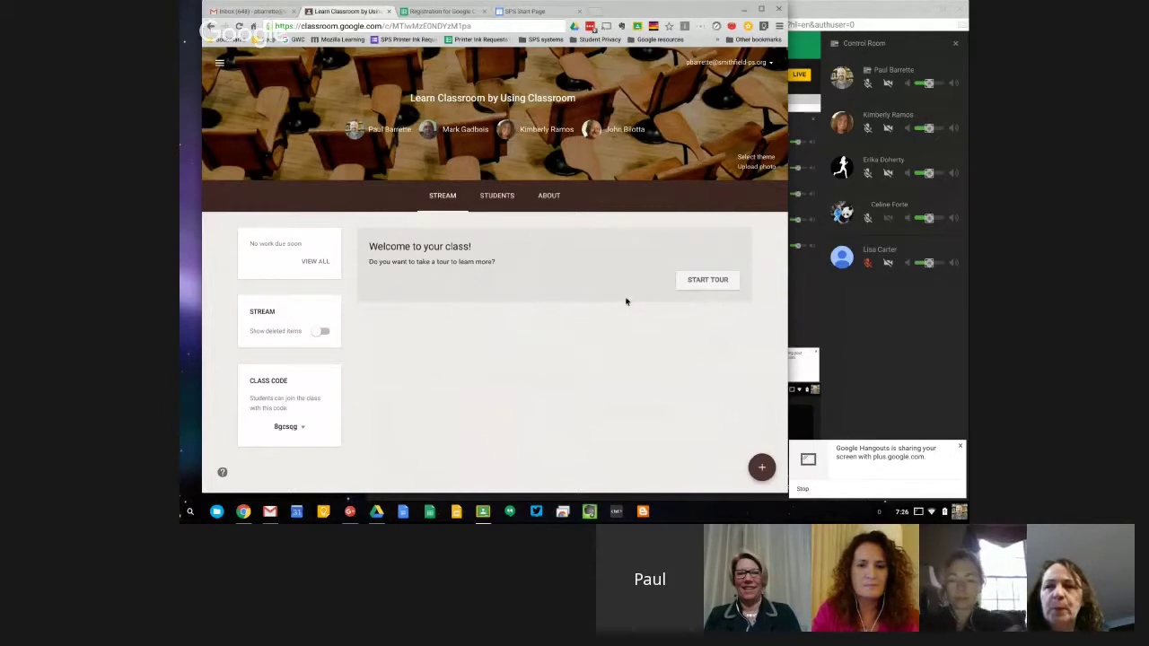
Step: Switch from the teacher's window to the student account's window and open its Classes overview
key("F5")
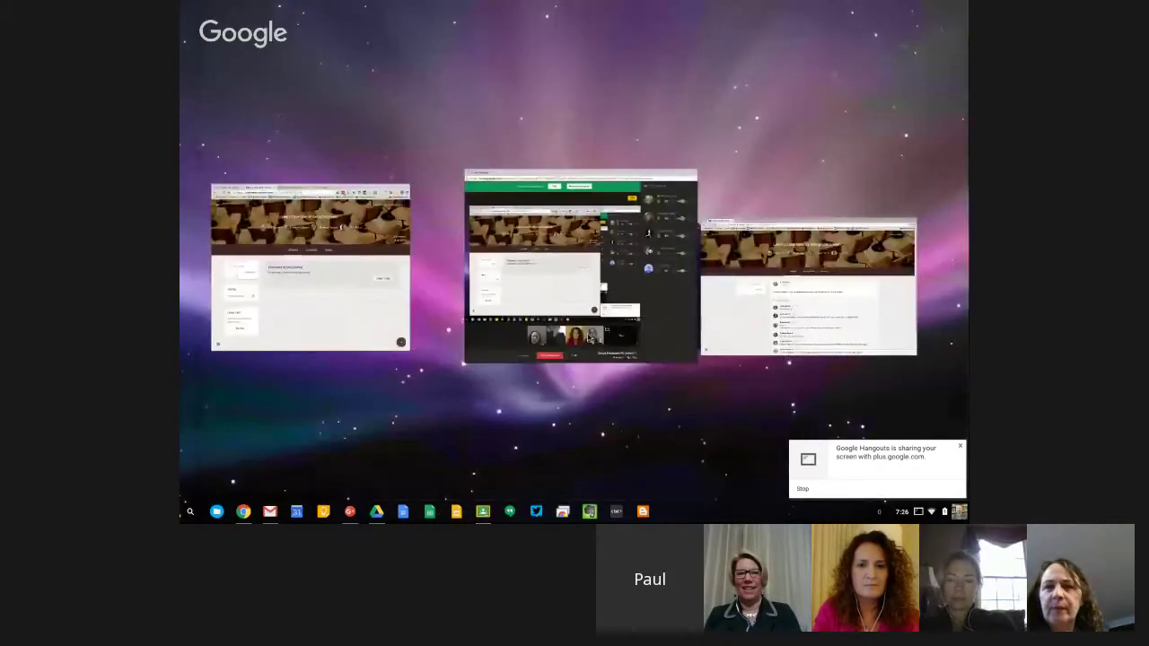
left_click(736, 317)
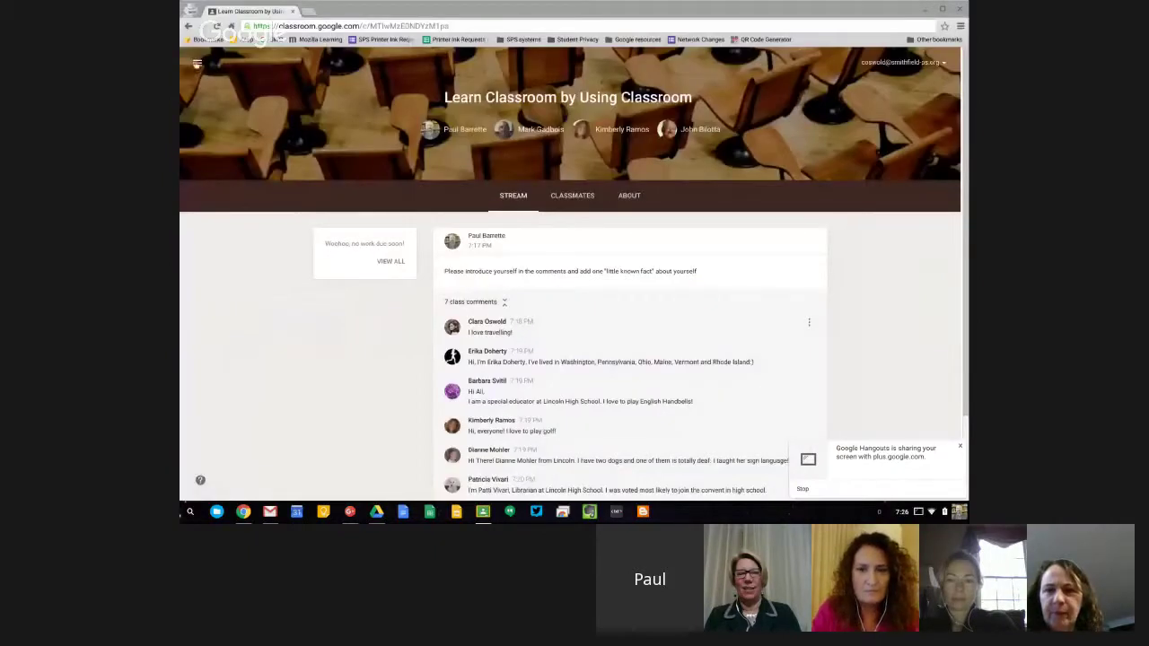
left_click(197, 64)
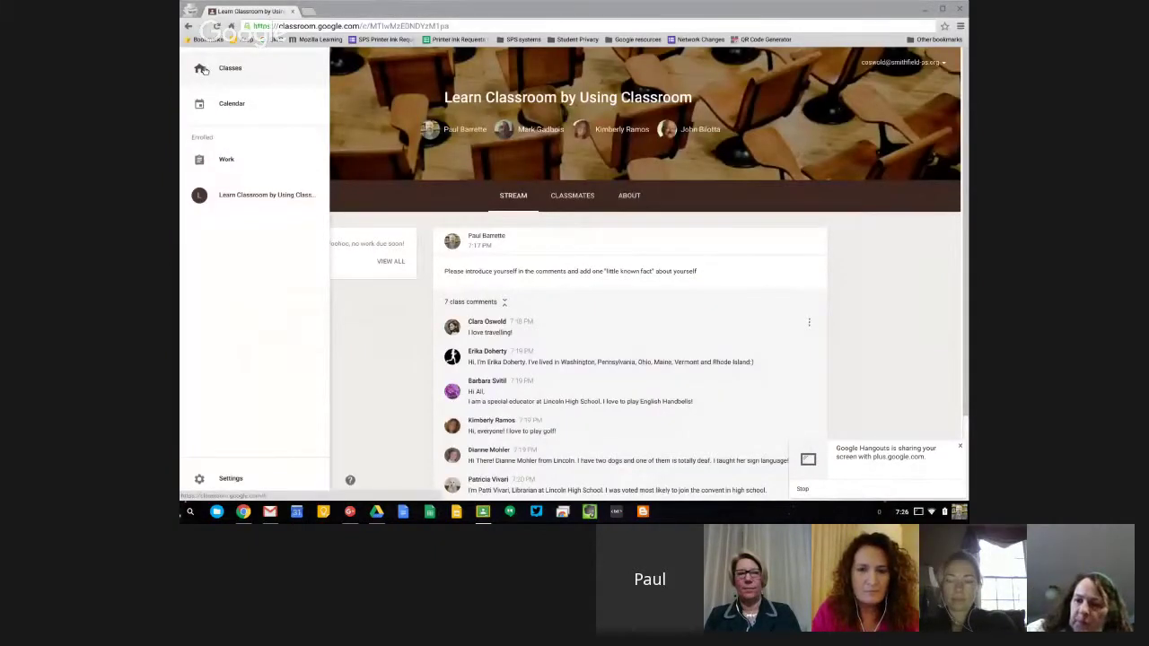
left_click(203, 70)
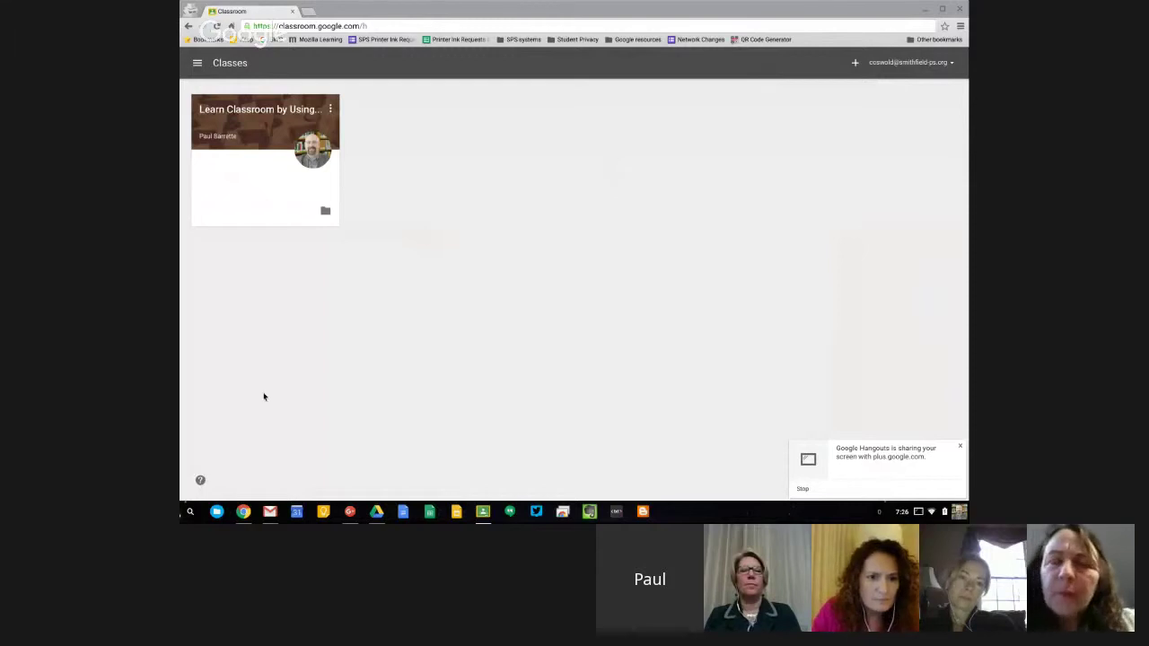
Step: Switch to the teacher's Gmail inbox, open the Getting started conversation and go to its most recent reply
left_click(271, 513)
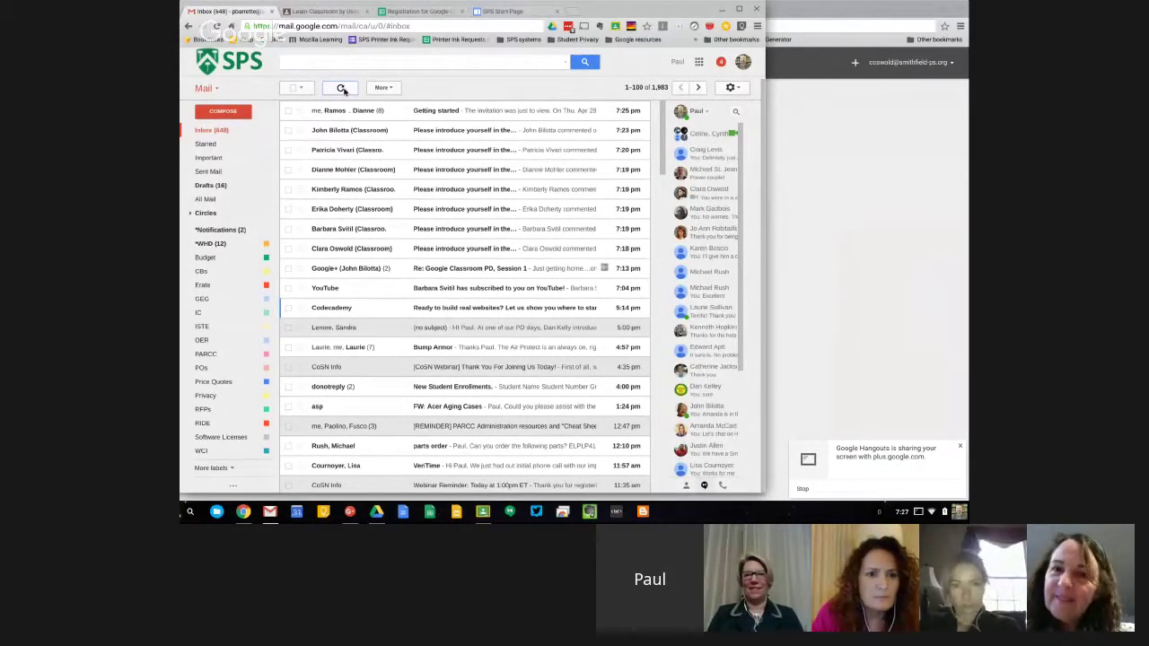
left_click(205, 144)
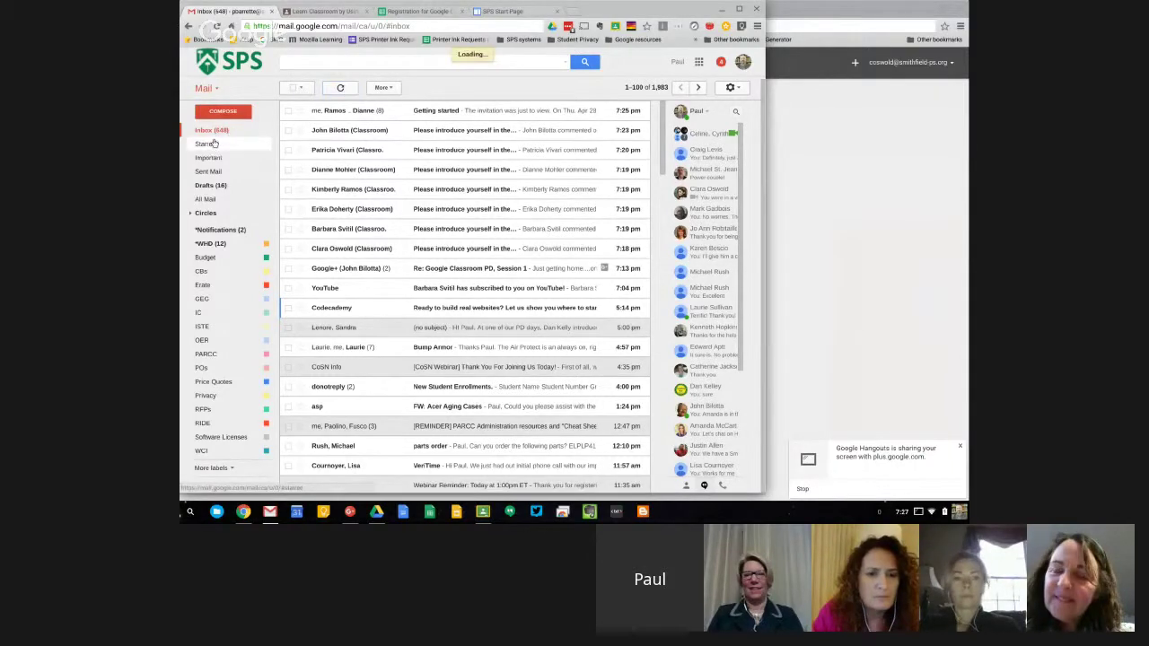
left_click(208, 130)
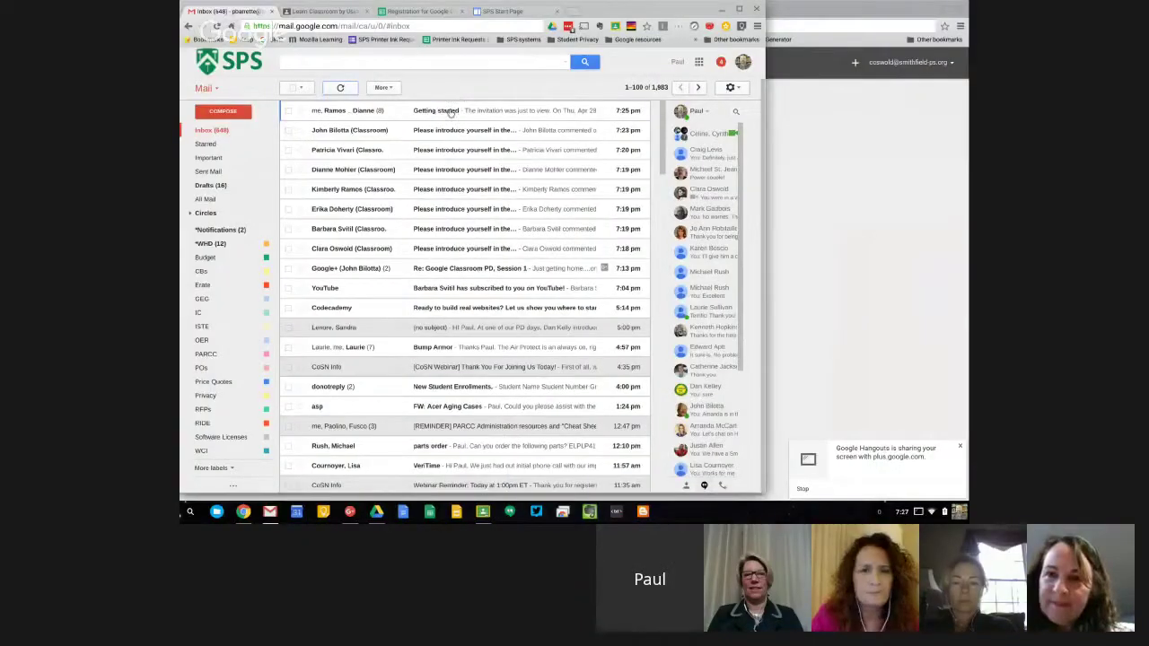
left_click(451, 113)
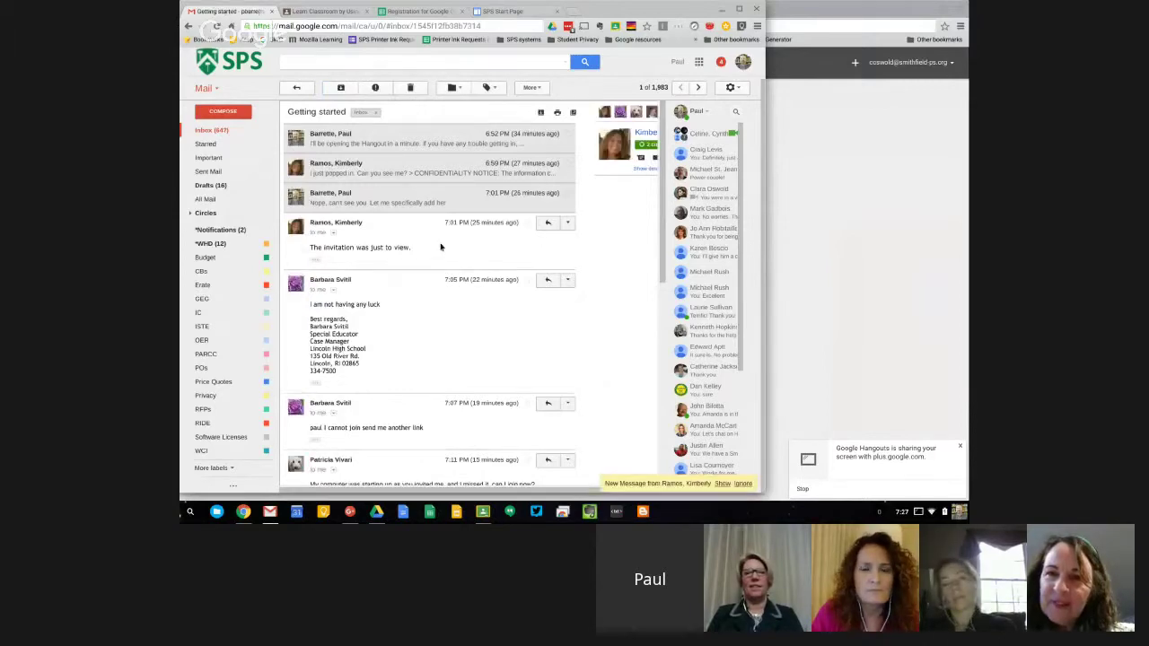
scroll(441, 247, "down", 5)
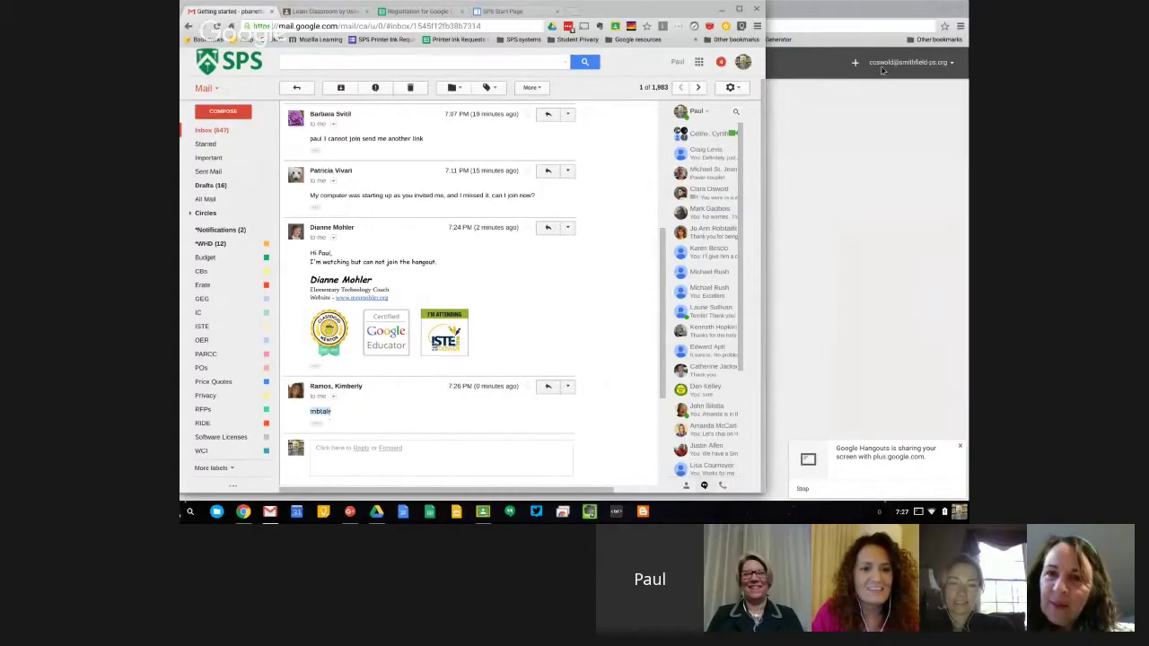
Step: Switch to the student's window, view the Learn Classroom by Using Classroom stream, and return to Test Class
left_click(865, 16)
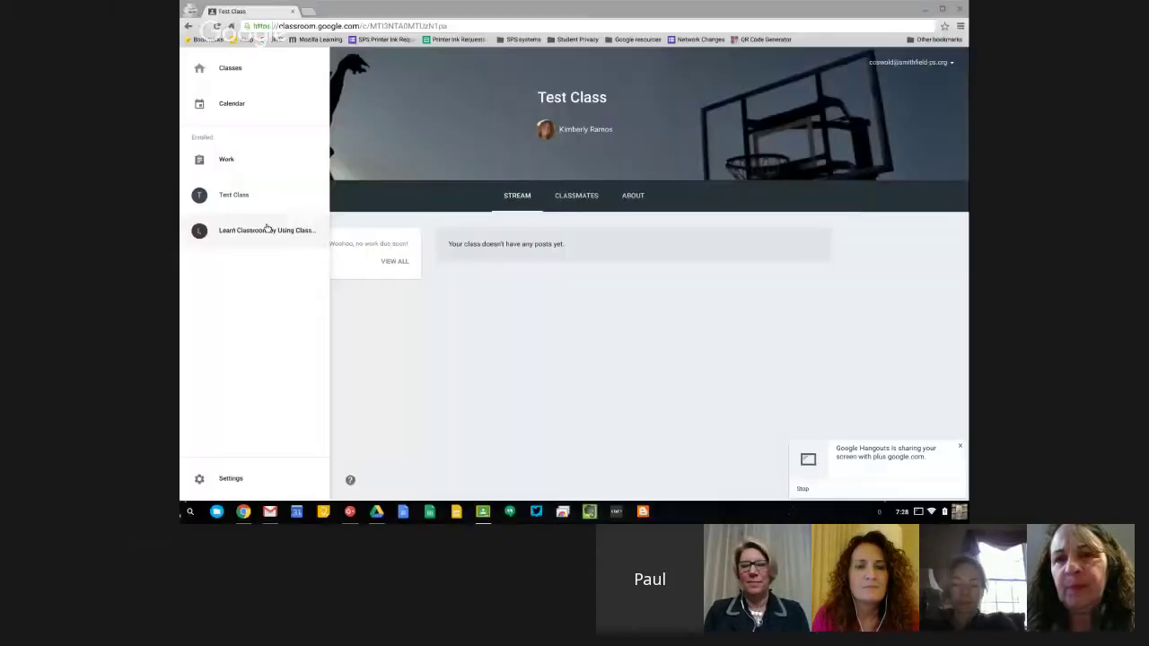
left_click(255, 231)
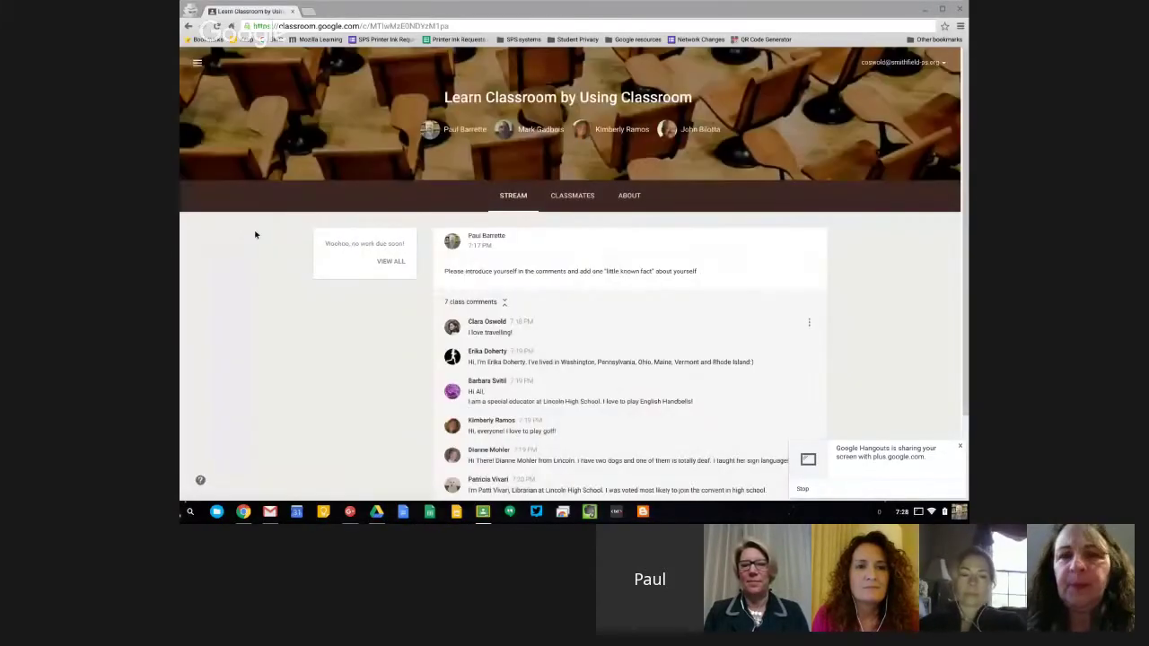
left_click(198, 62)
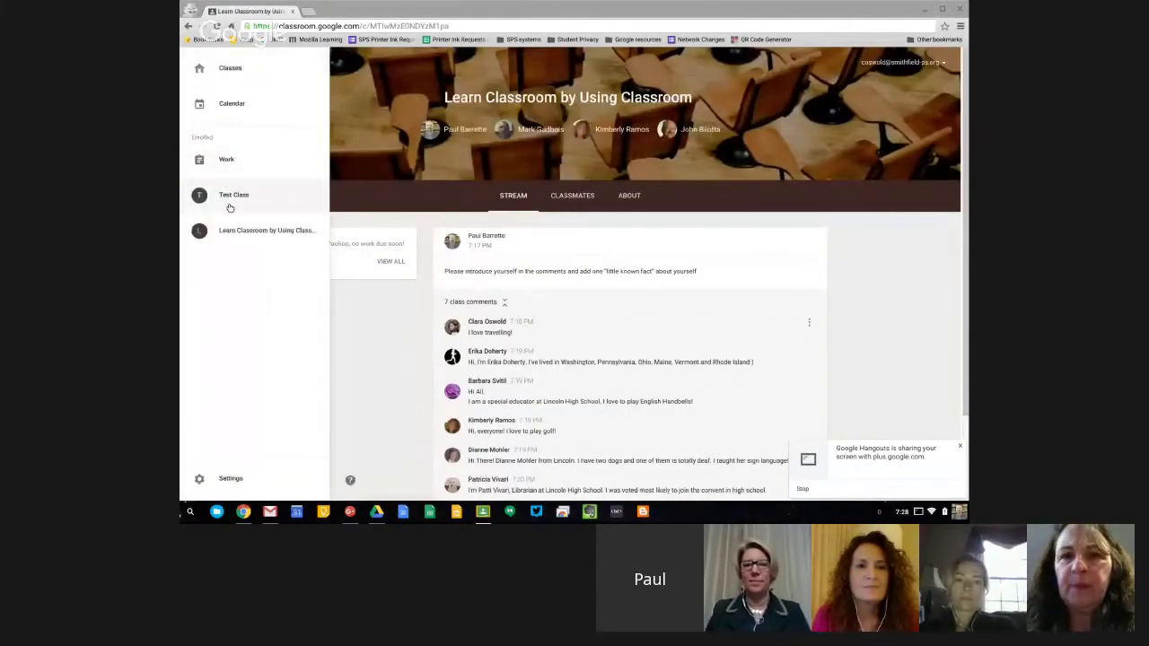
left_click(228, 206)
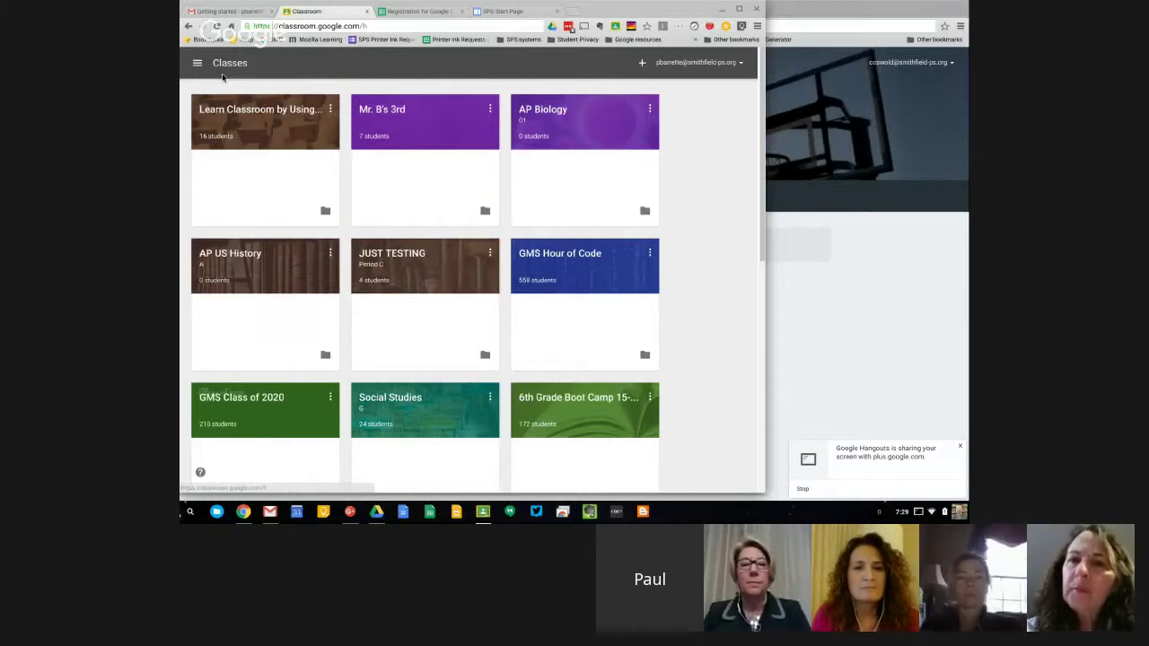
Step: In the teacher's window, open the Students page of Learn Classroom by Using Classroom to review the students' posting permission
left_click(283, 110)
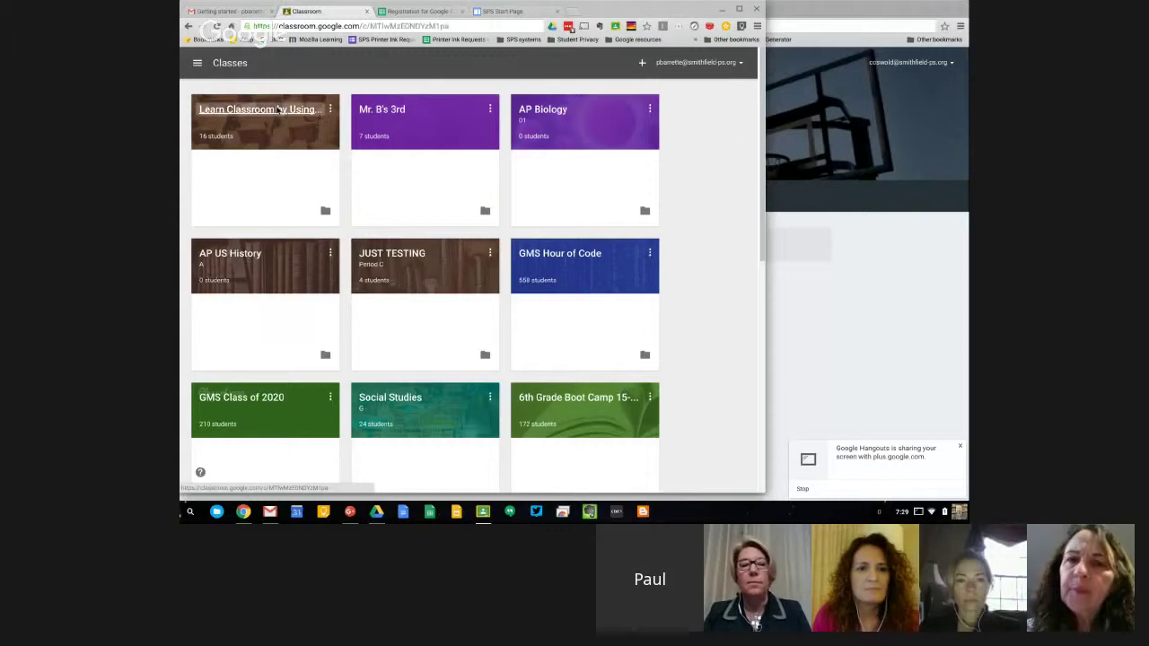
left_click(475, 196)
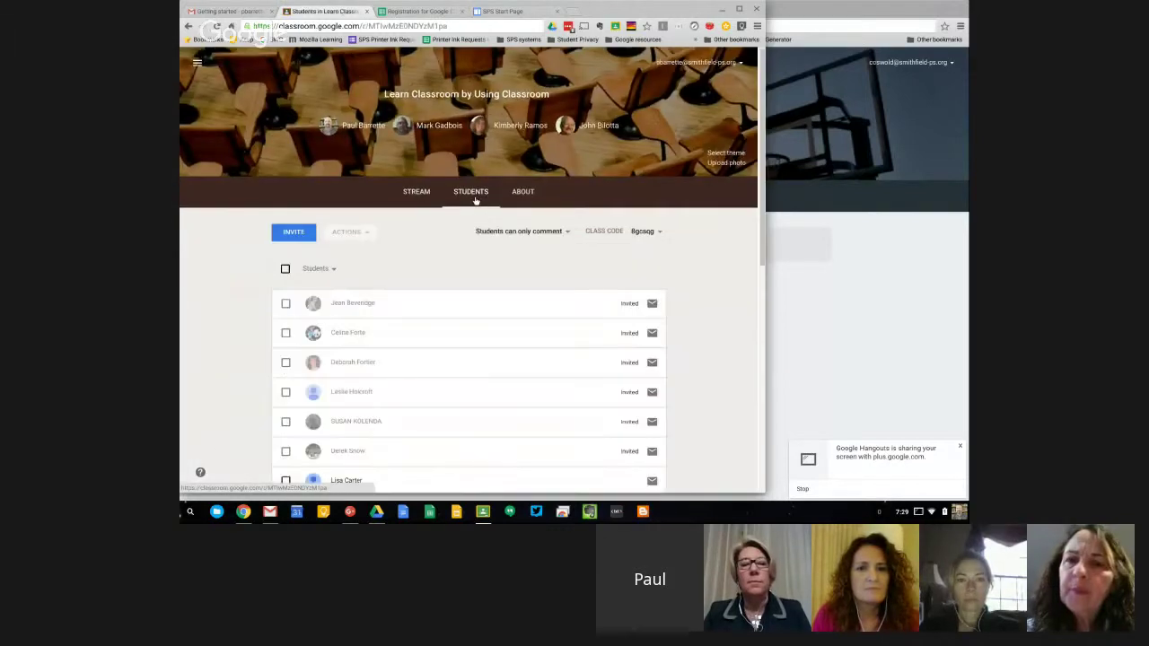
left_click(502, 235)
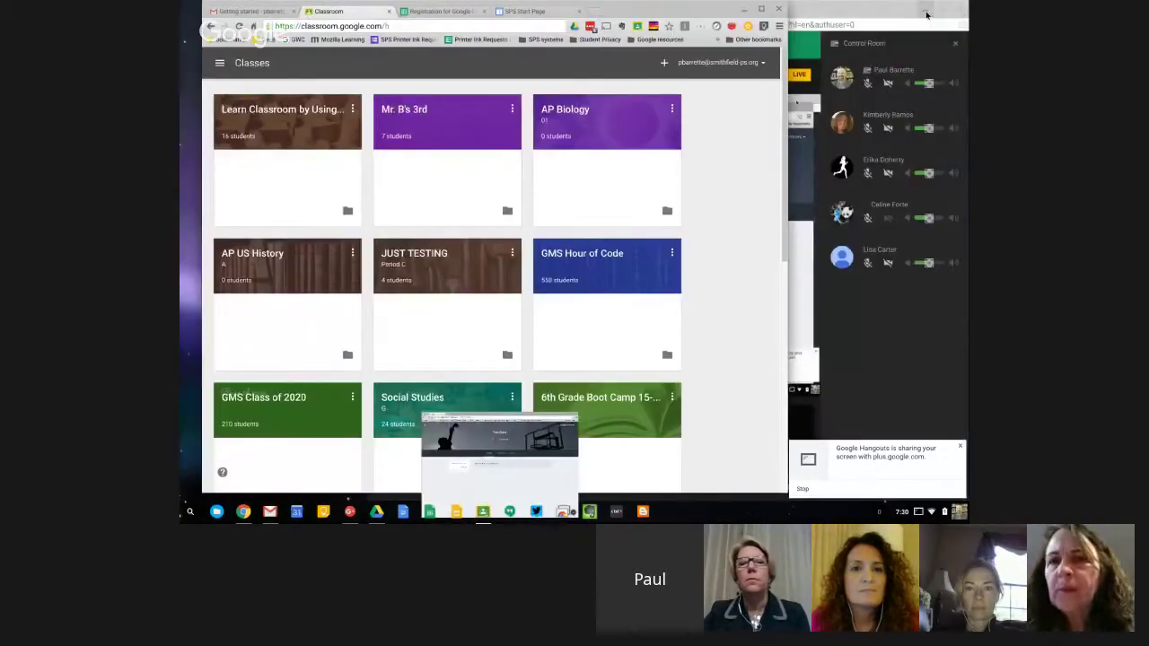
Step: Review the browser's bookmark options, including the bookmarks bar setting, and return to the Classes overview
left_click(779, 26)
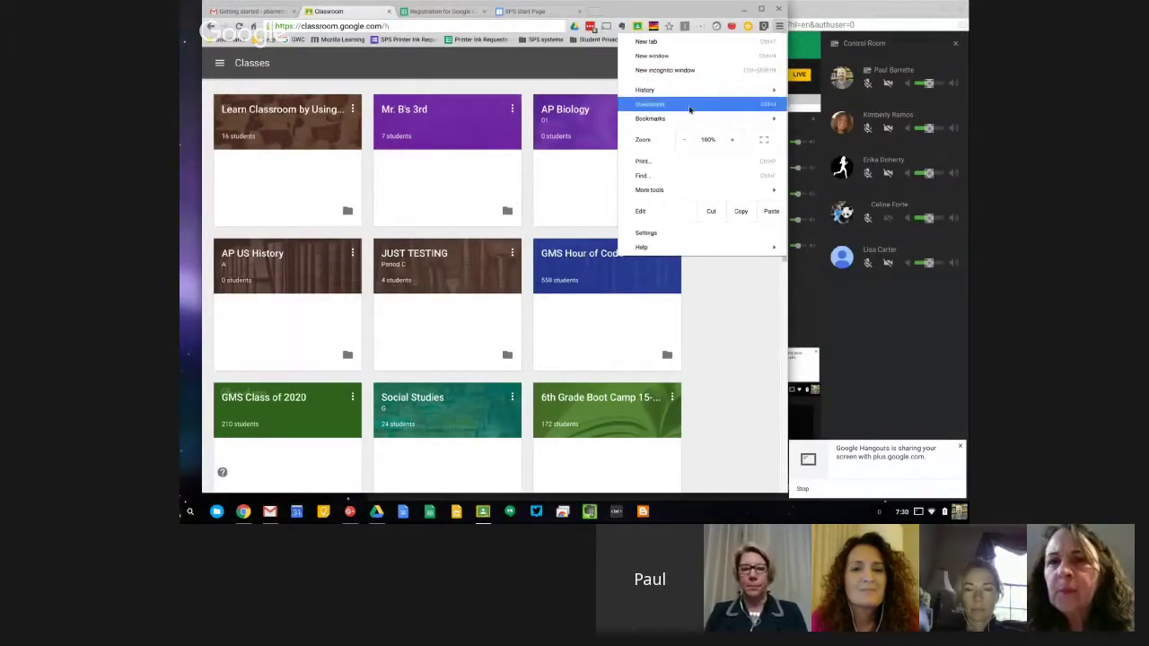
mouse_move(683, 120)
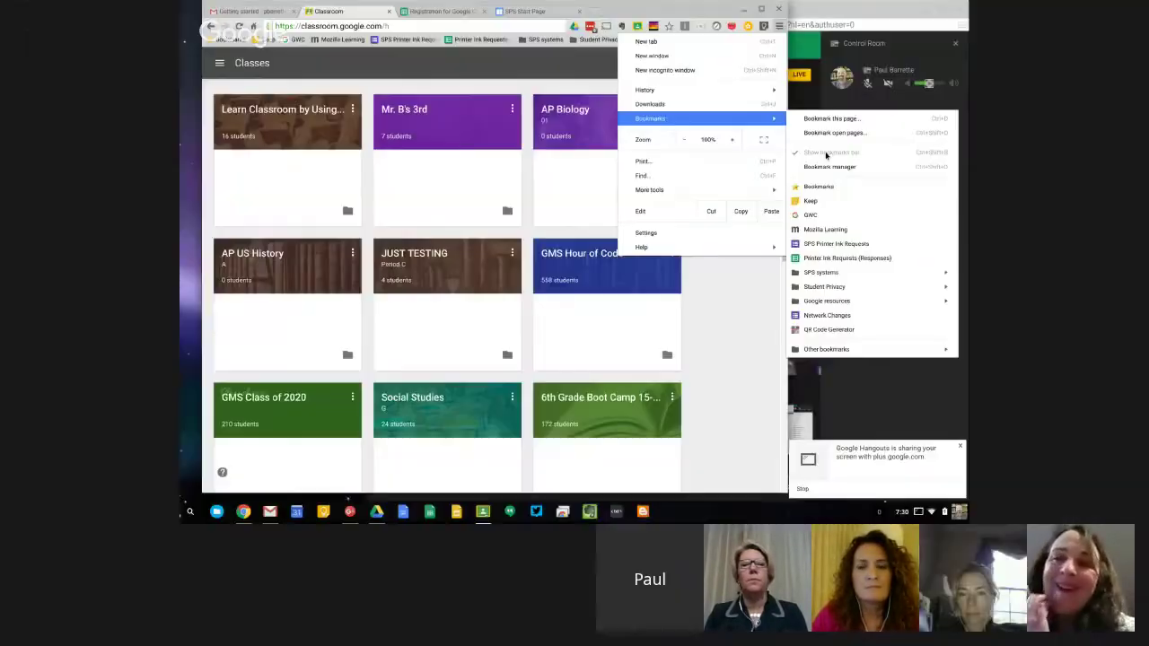
left_click(631, 7)
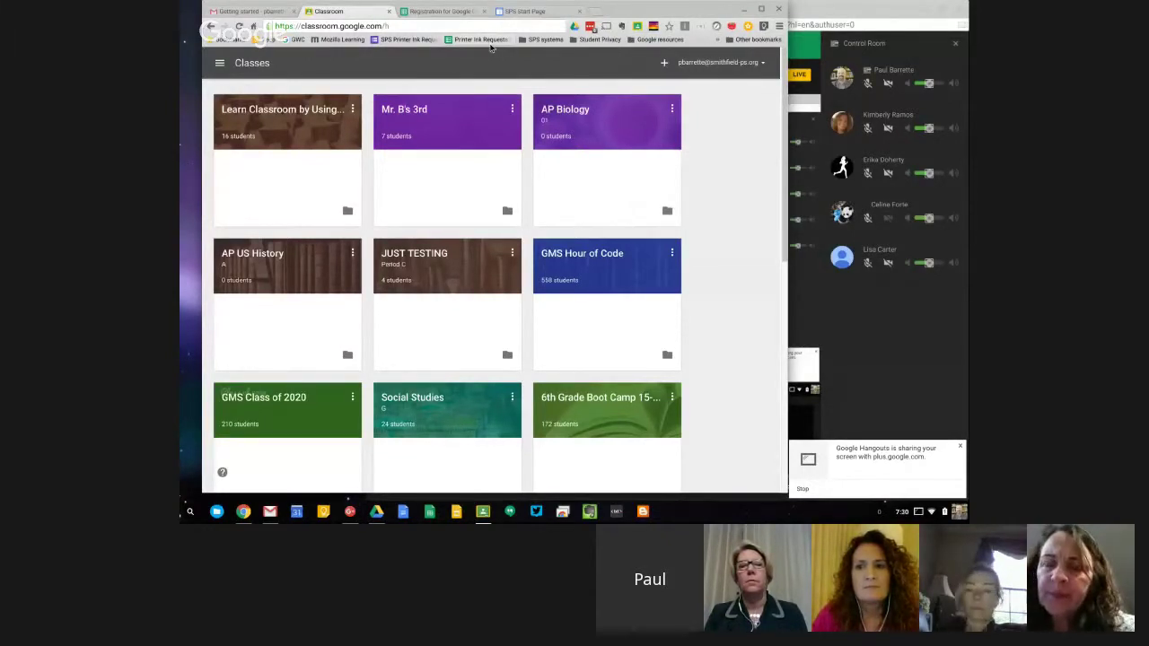
scroll(709, 208, "down", 1)
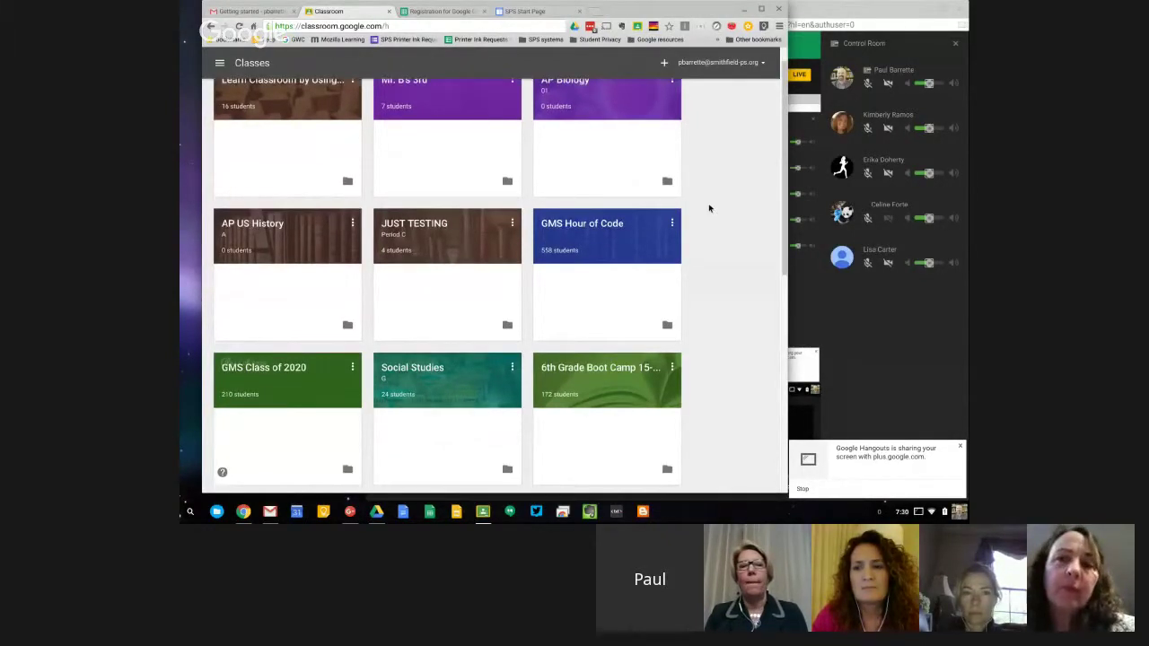
scroll(709, 209, "up", 1)
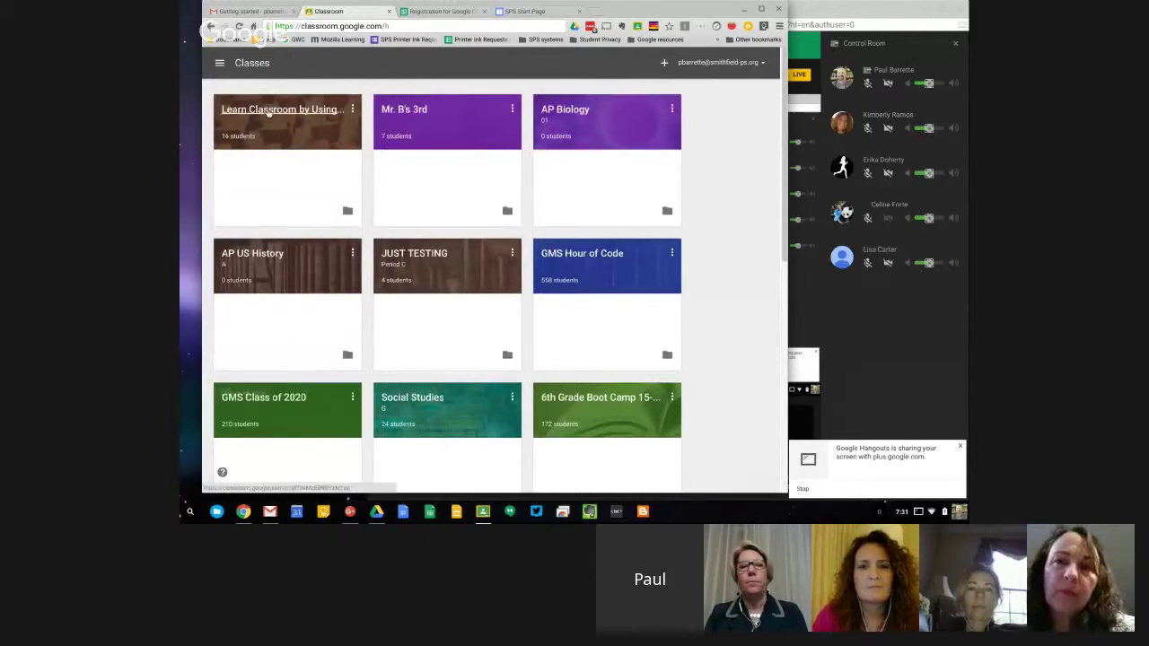
Step: Bookmark the Learn Classroom by Using Classroom page on the bookmarks bar and reopen the class from that bookmark on the SPS Start Page
left_click(262, 110)
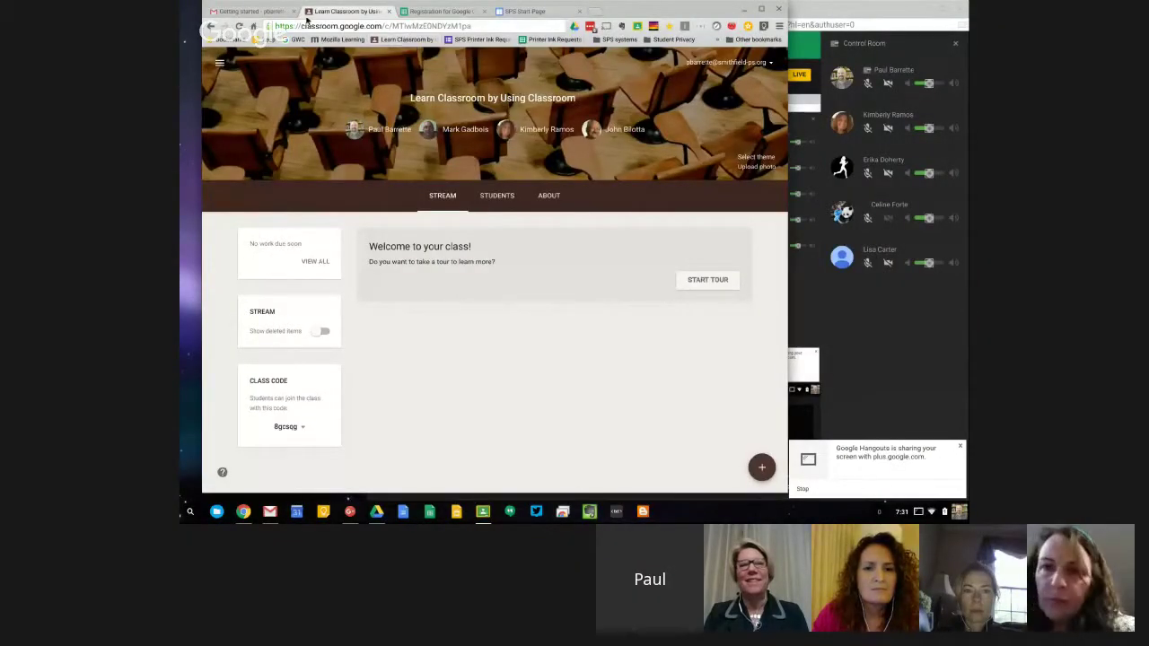
left_click(563, 12)
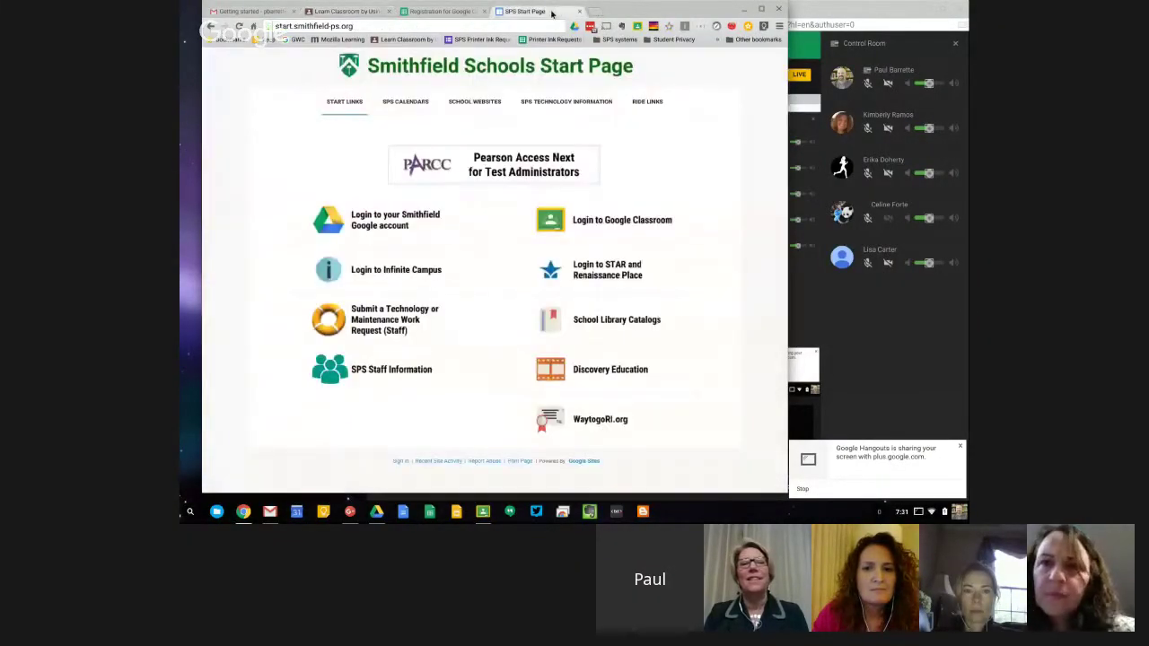
left_click(415, 39)
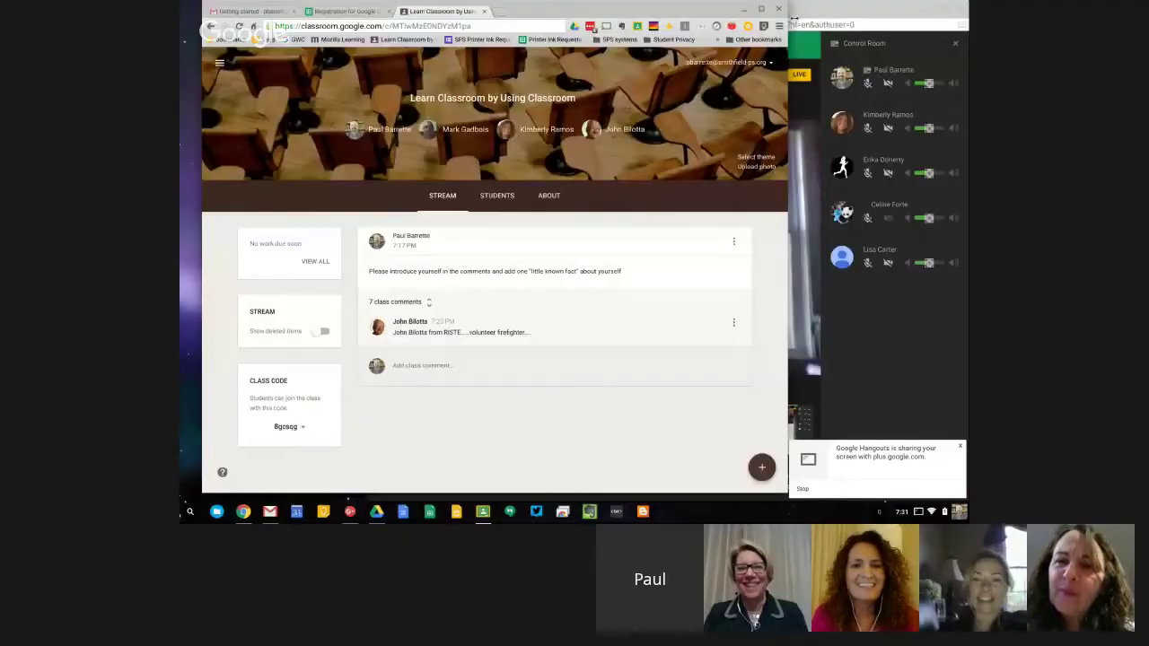
Step: Widen the teacher's browser window and look through the overflow bookmarks and the SPS systems bookmark folder
left_click_drag(793, 17, 834, 16)
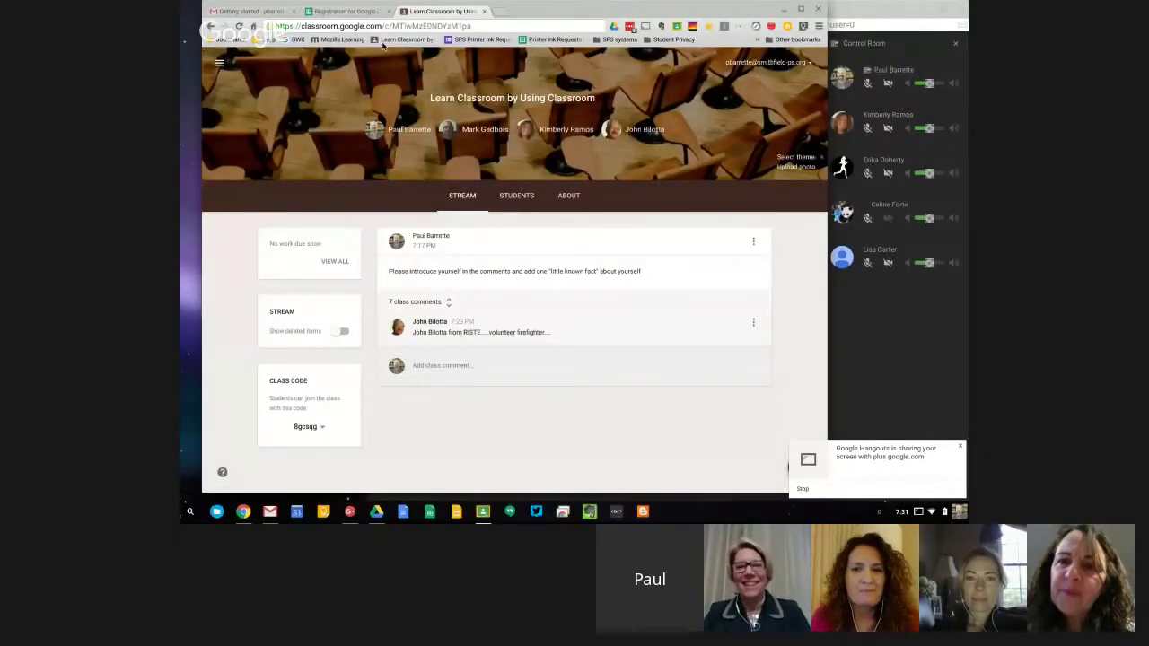
left_click(758, 40)
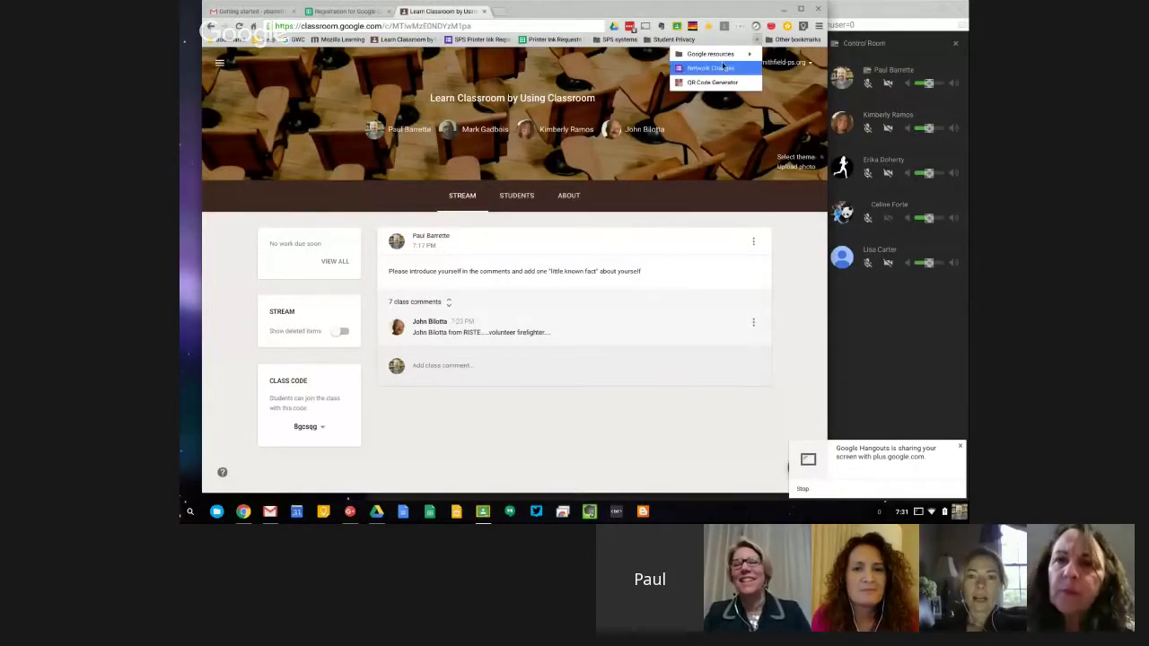
left_click(619, 39)
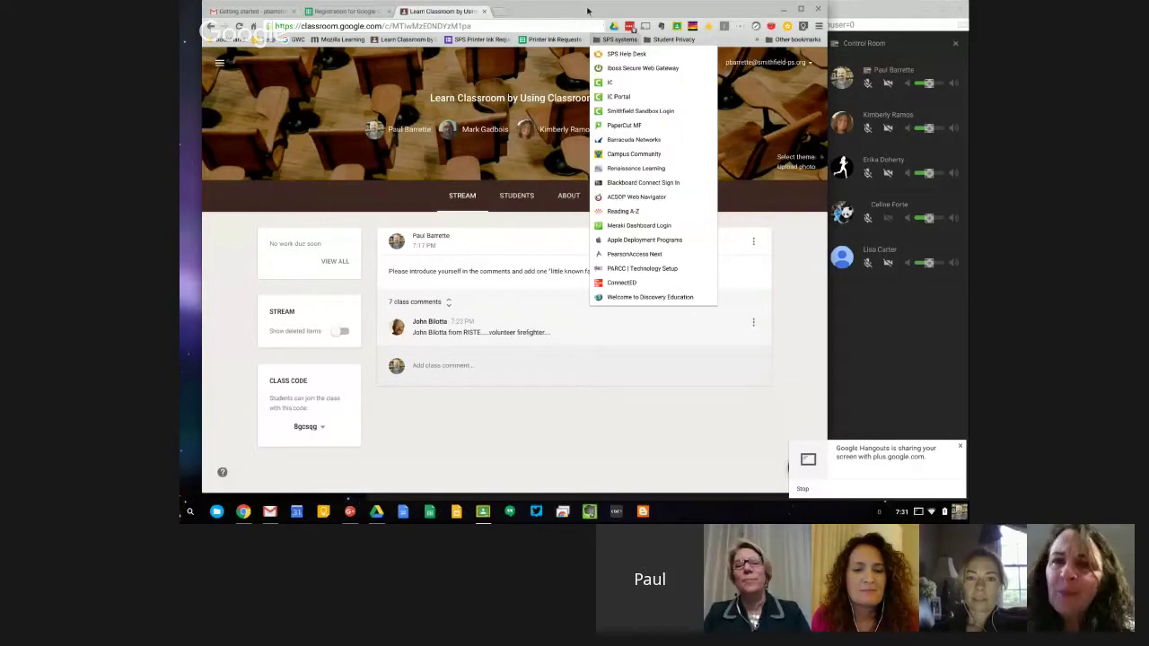
left_click(588, 10)
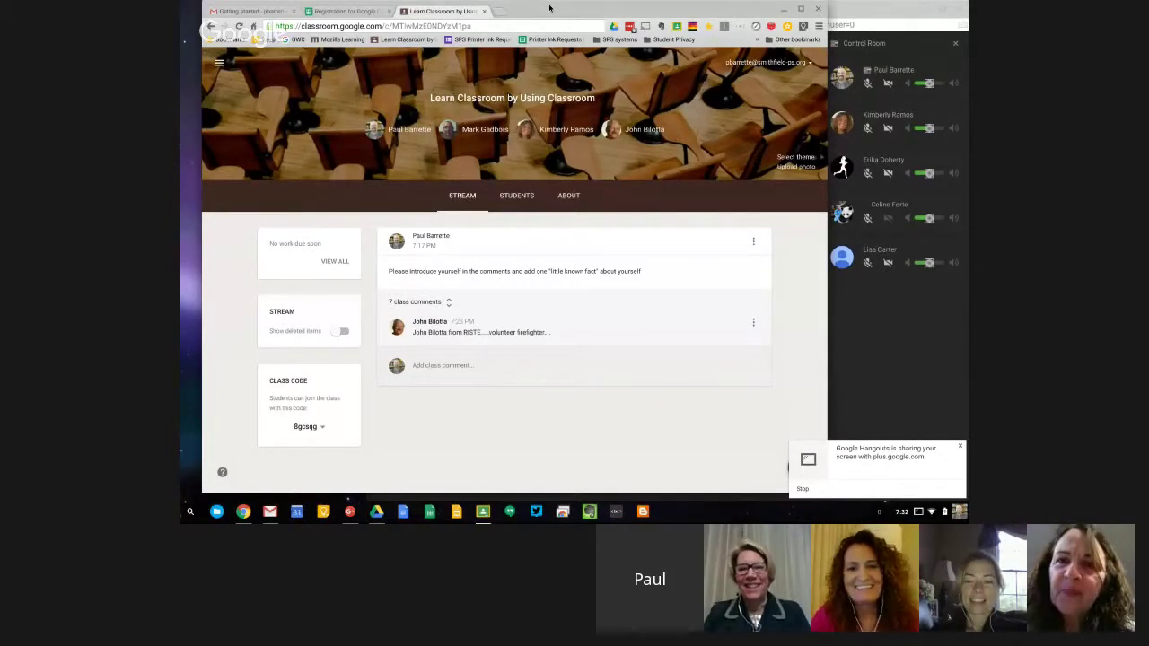
Step: From the teacher's Classes overview, create a class named "Fans of Doctor Who" with section A
left_click(221, 63)
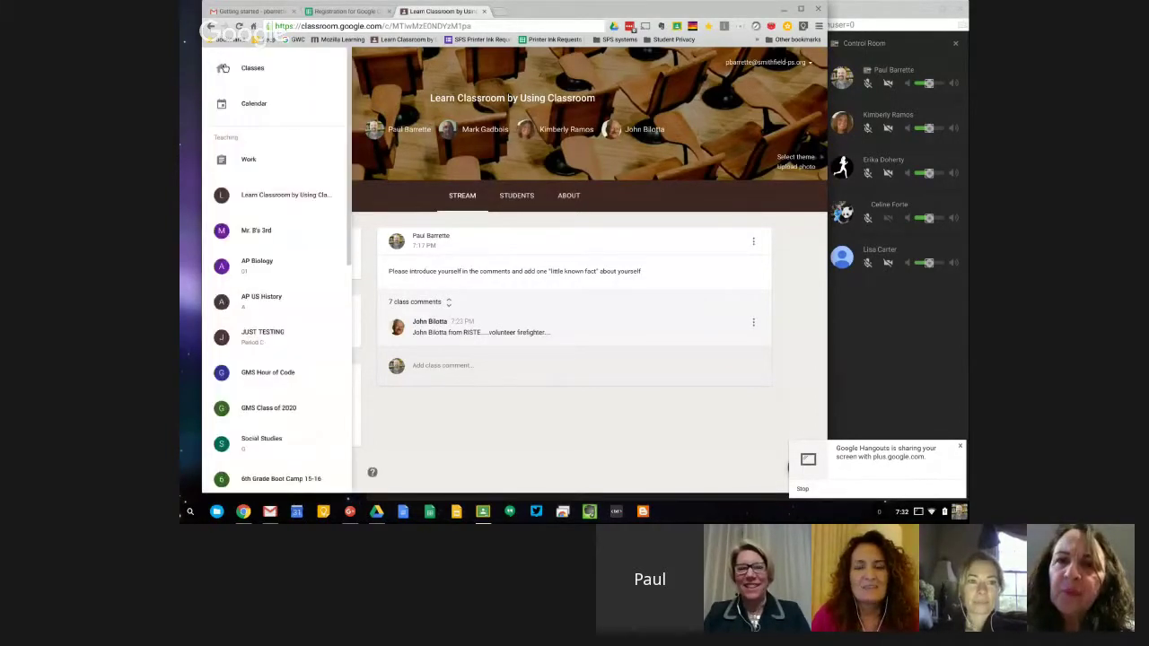
left_click(238, 71)
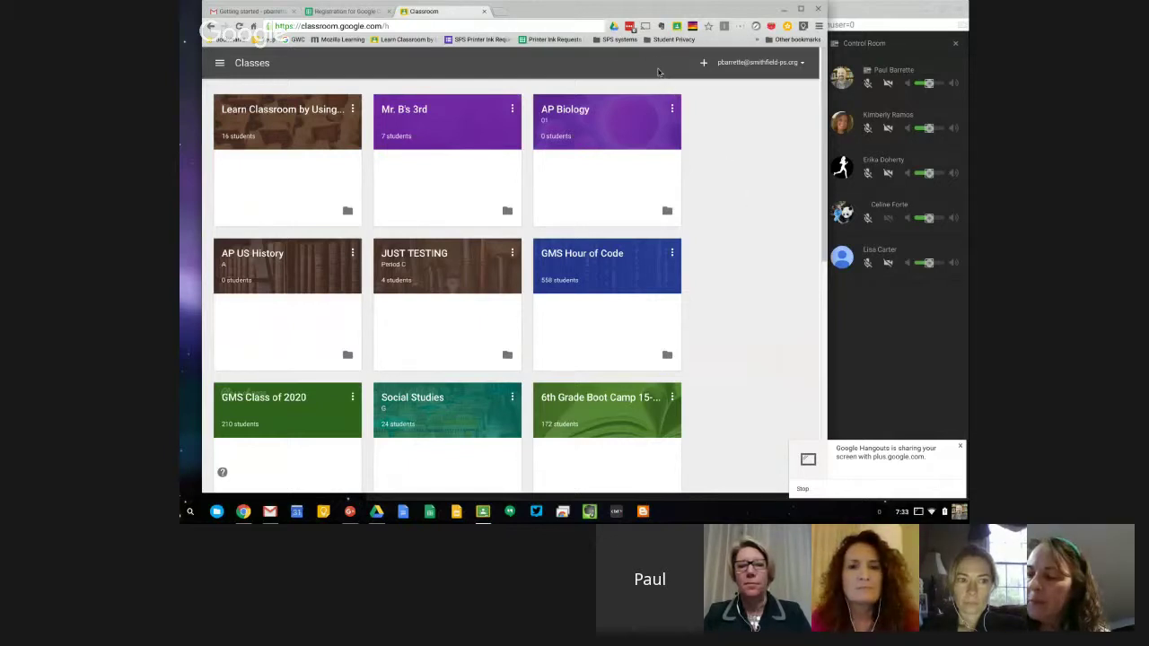
left_click(706, 63)
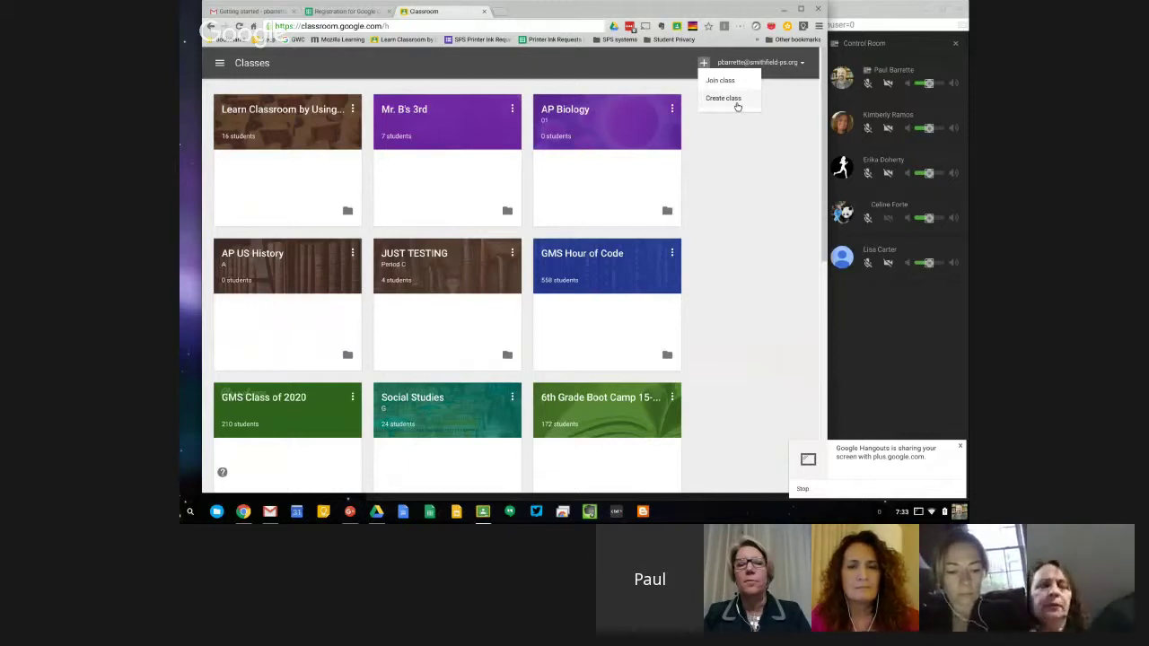
left_click(735, 102)
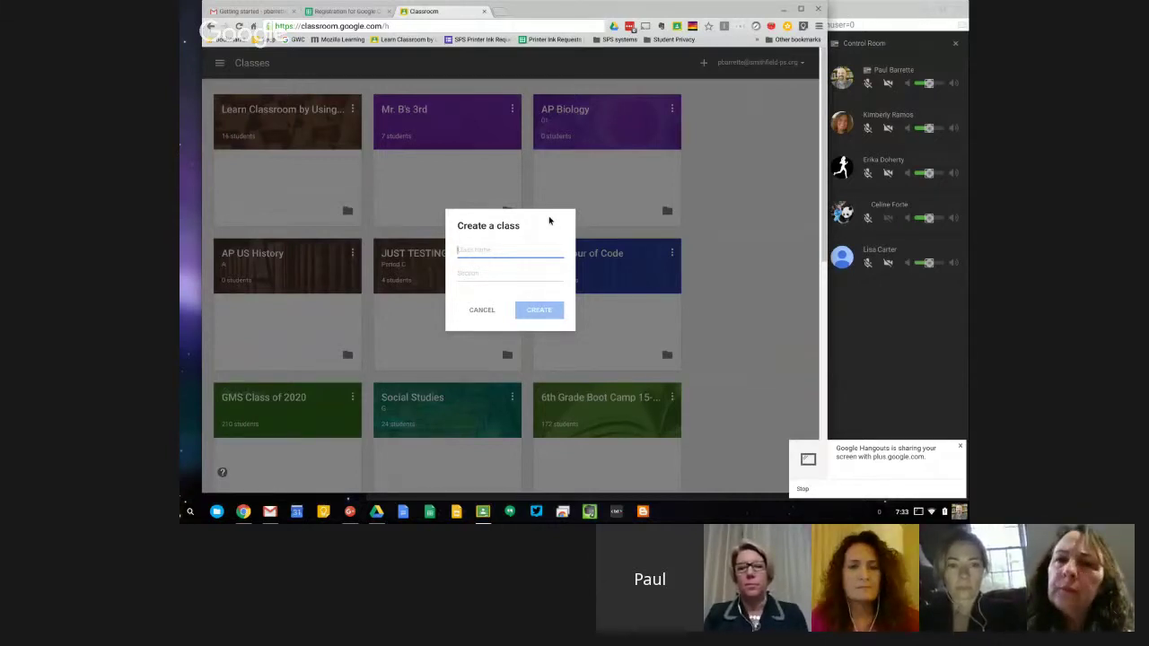
type("Fan")
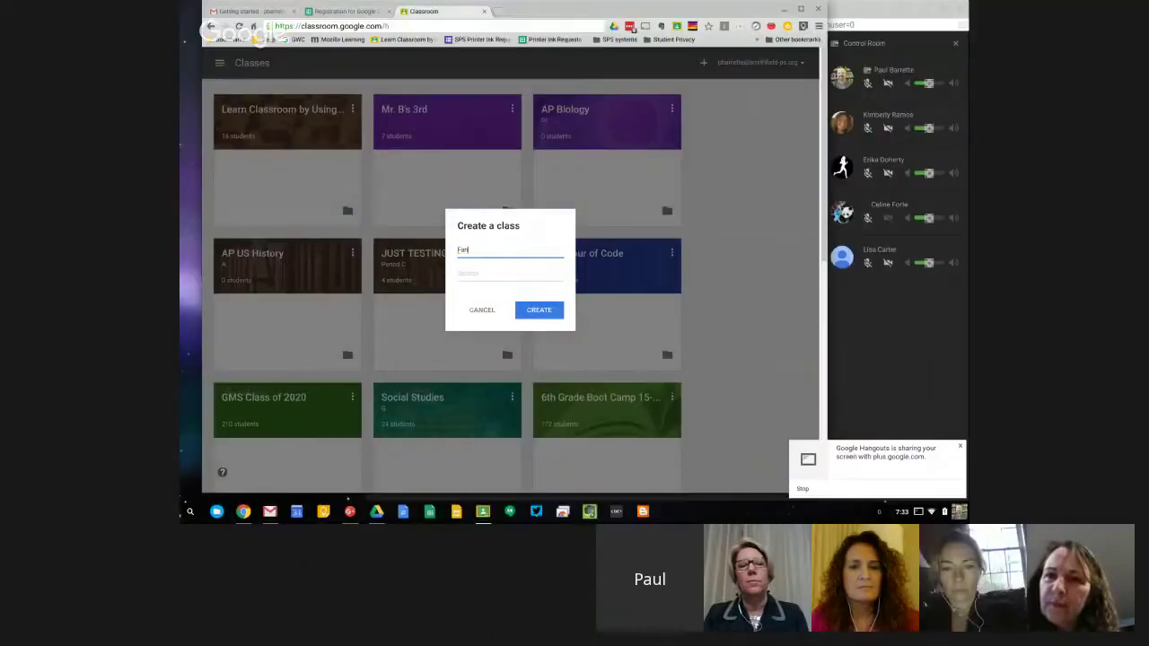
type("tastic")
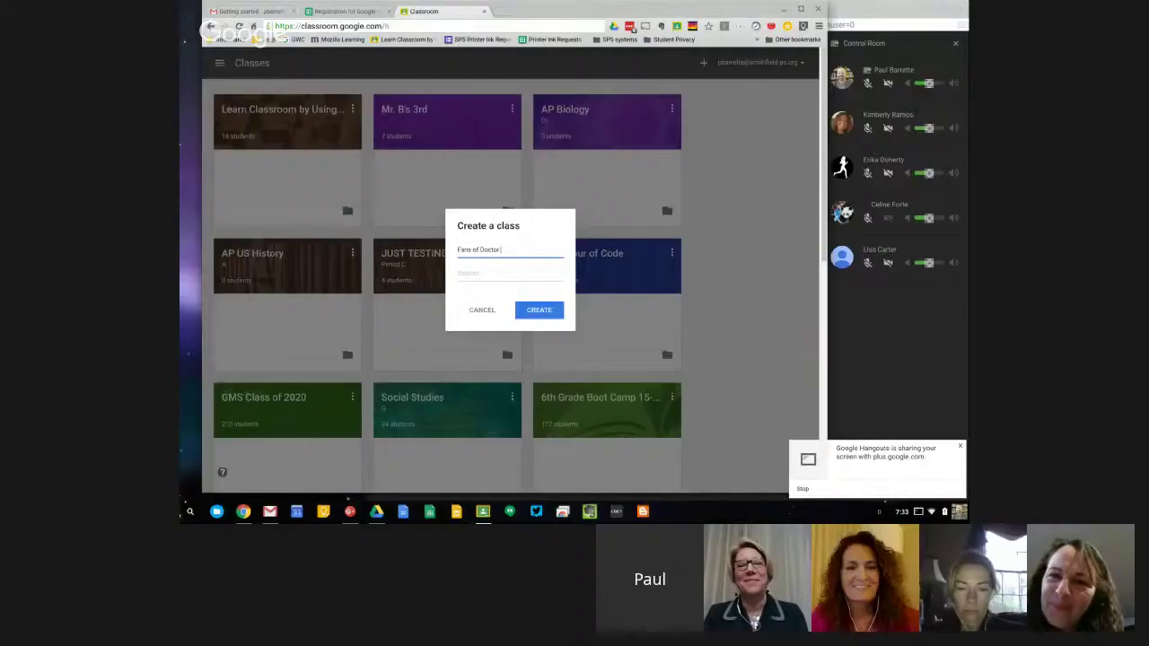
type("Who")
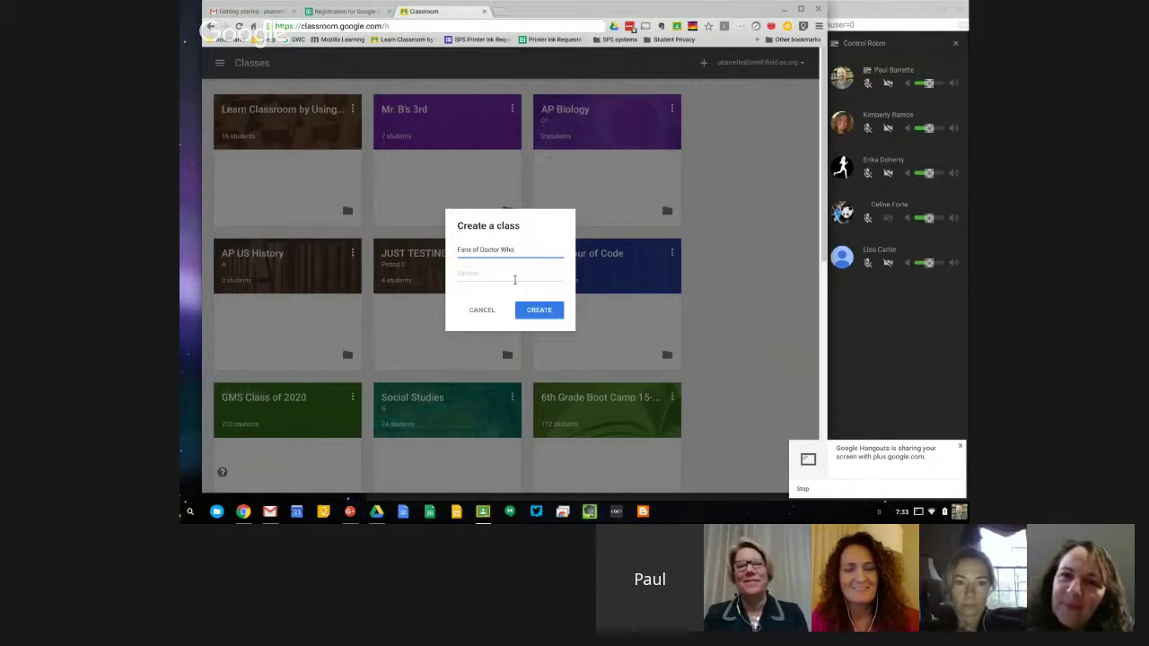
left_click(514, 280)
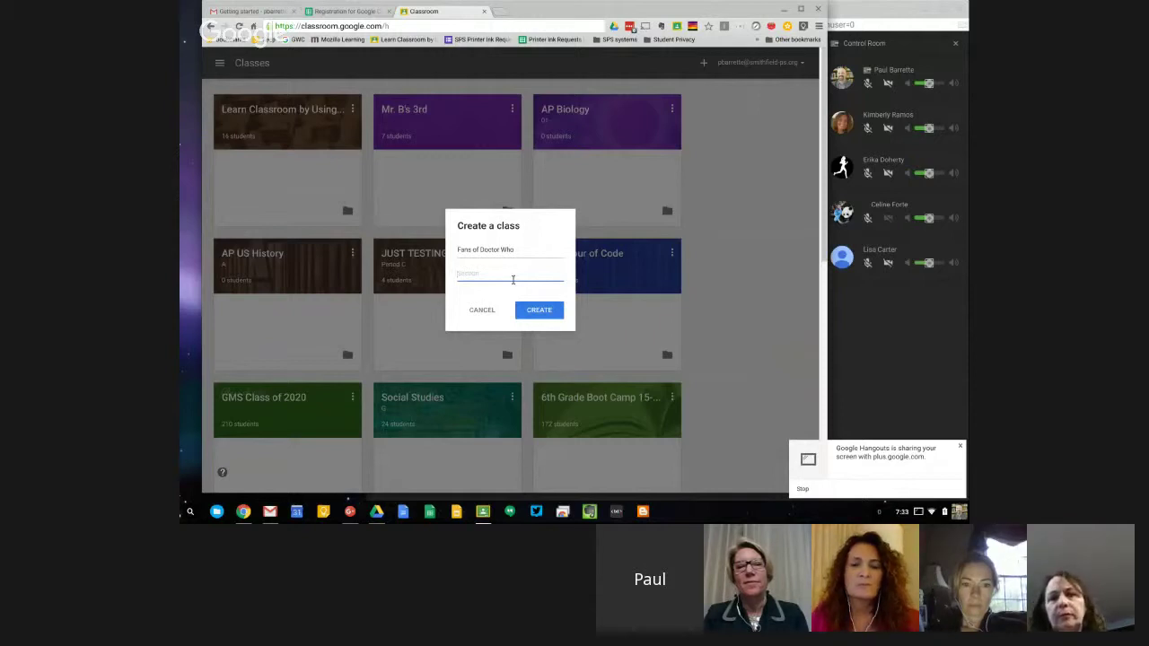
type("P")
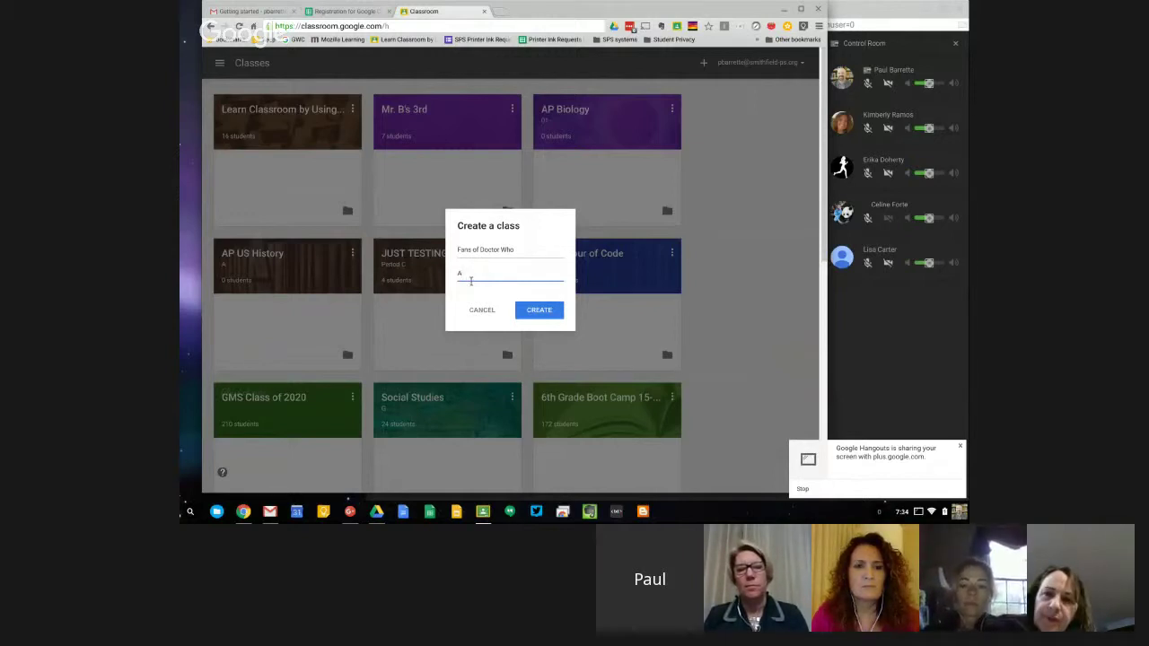
left_click(551, 312)
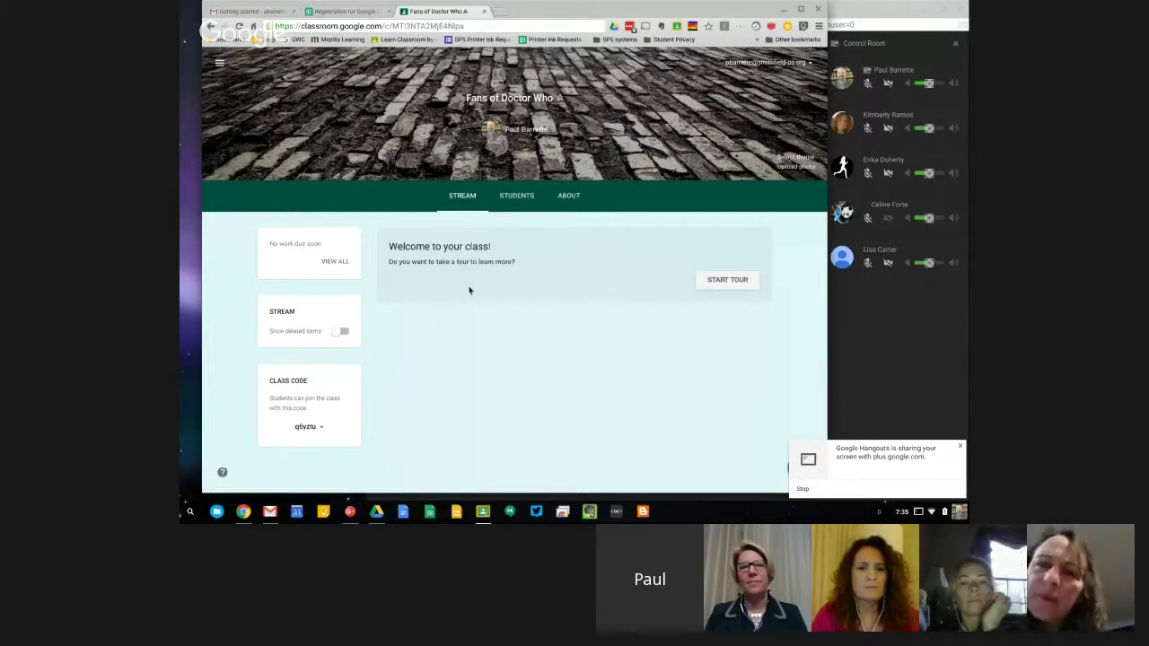
Step: Set the student permission of the Fans of Doctor Who class to "Students can only comment"
left_click(515, 203)
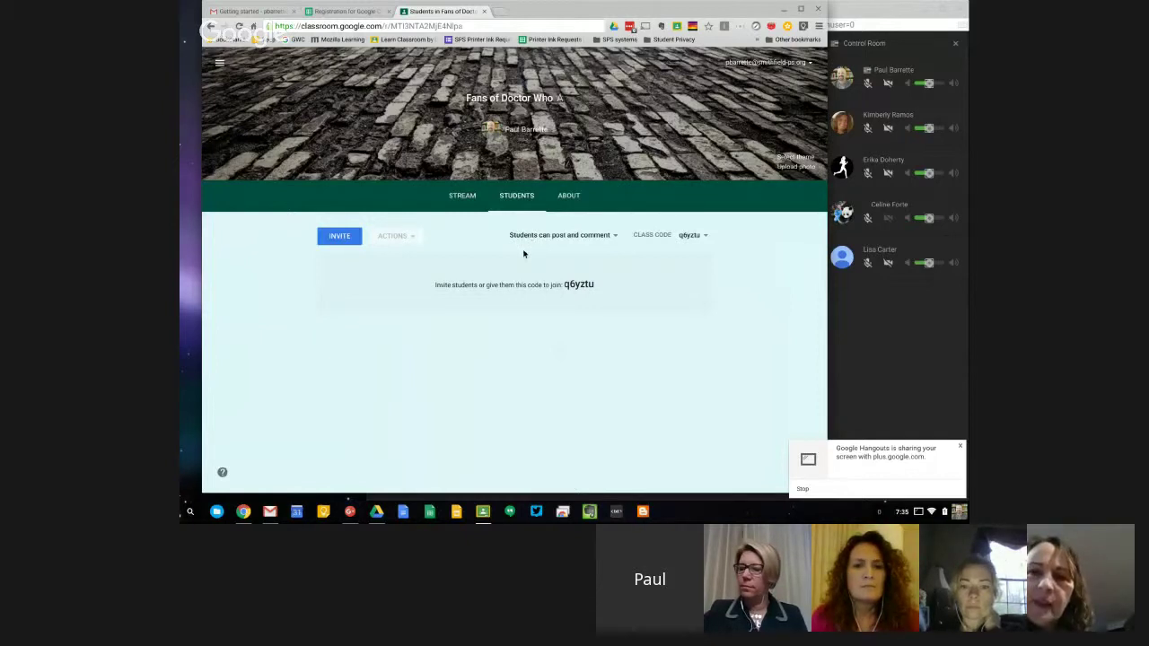
left_click(531, 239)
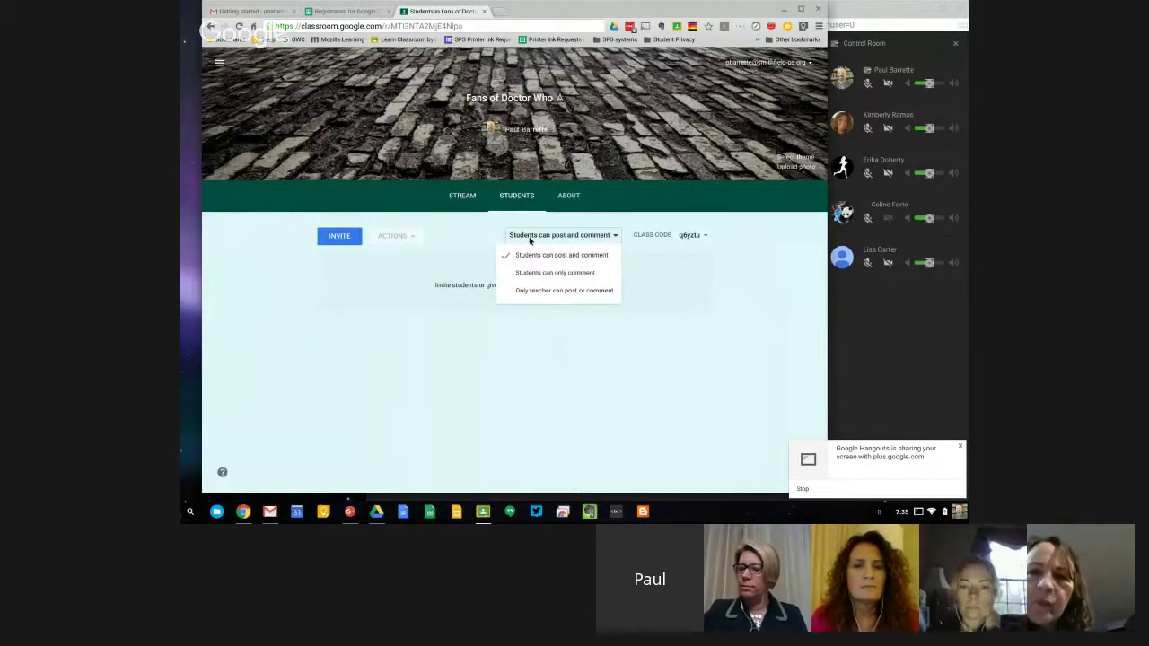
left_click(532, 273)
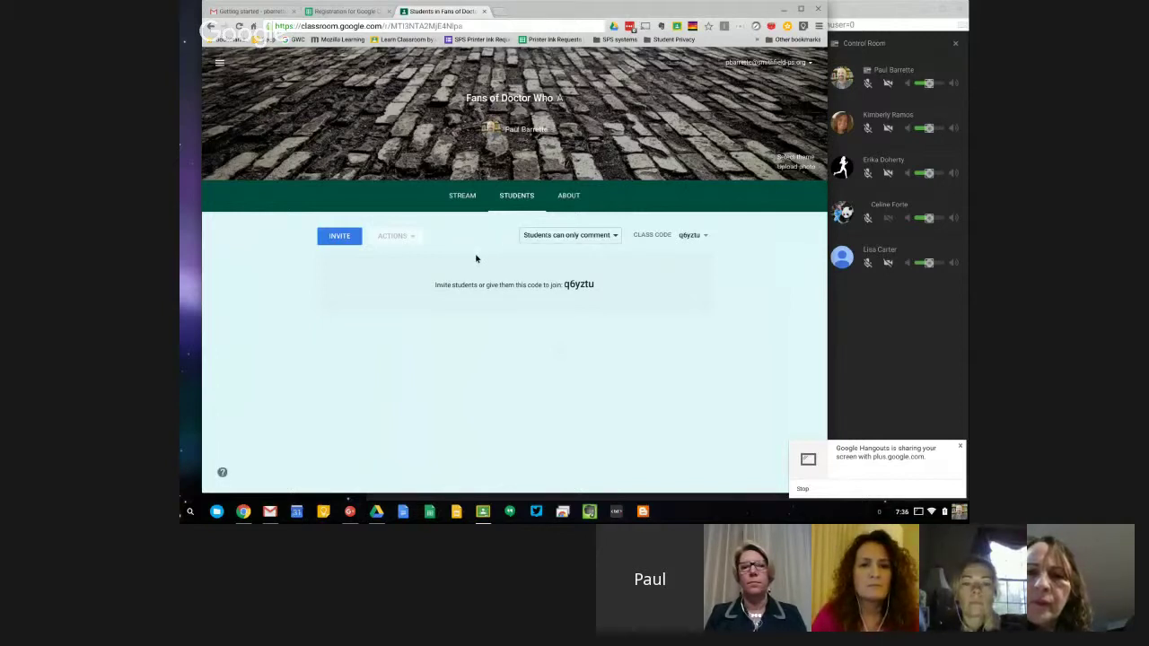
Step: Magnify the Fans of Doctor Who Students page by two browser zoom levels
key("ctrl+f")
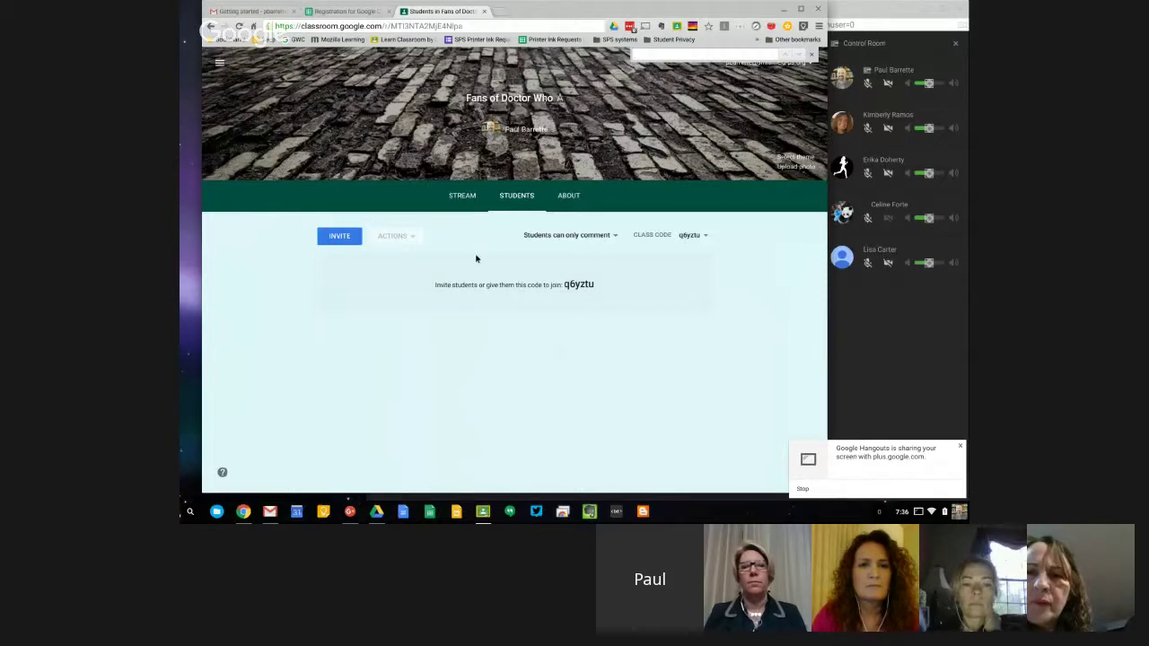
key("ctrl+plus")
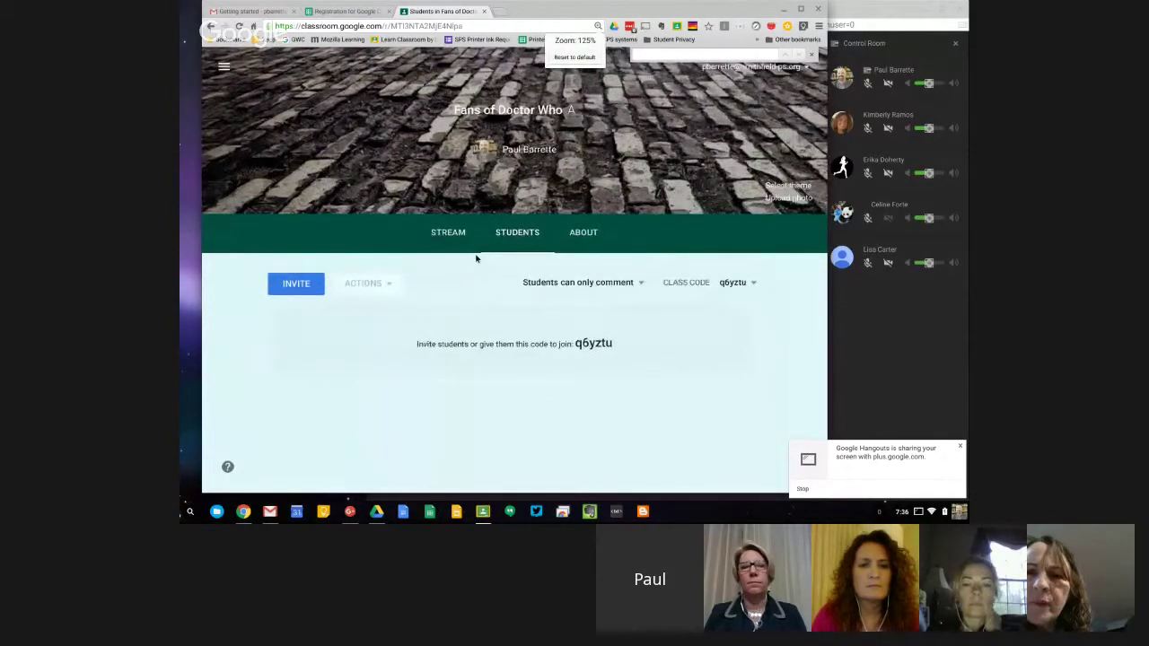
key("ctrl+plus")
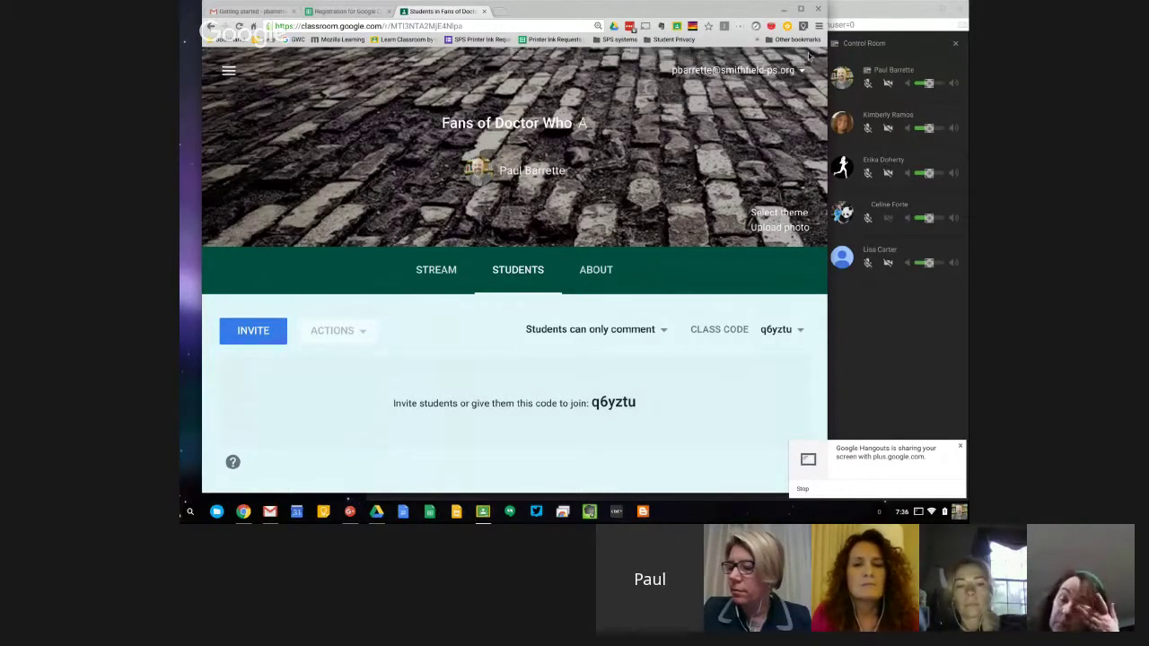
Step: Start inviting students to the Fans of Doctor Who class and select the 2020 student from the contacts
left_click(255, 333)
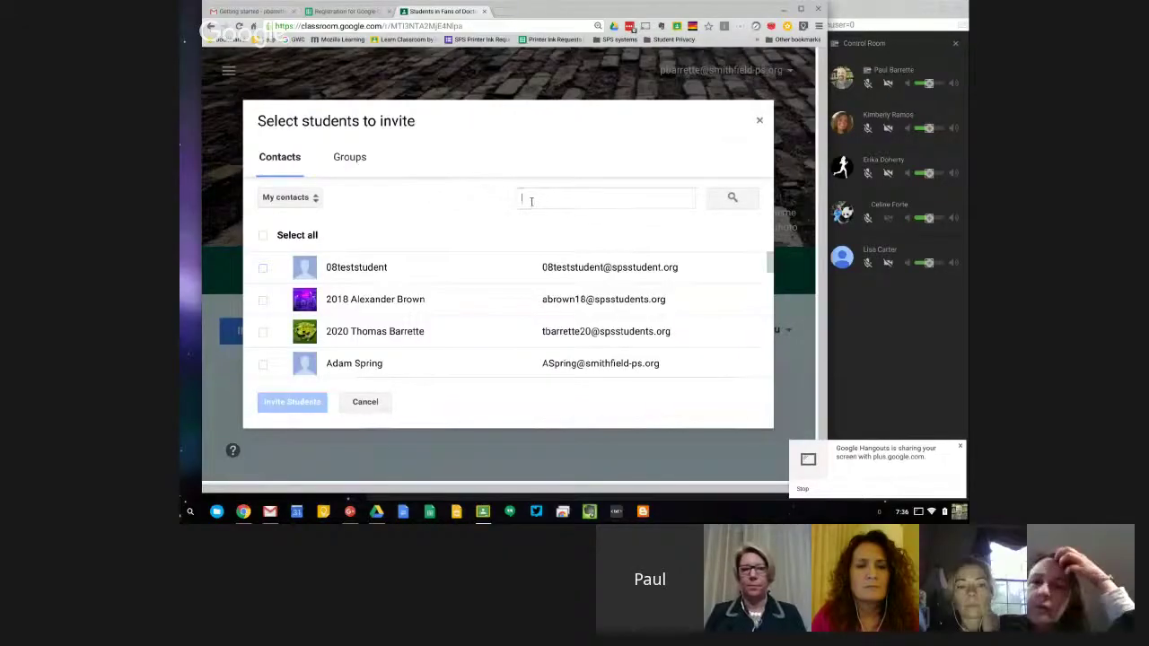
left_click(531, 201)
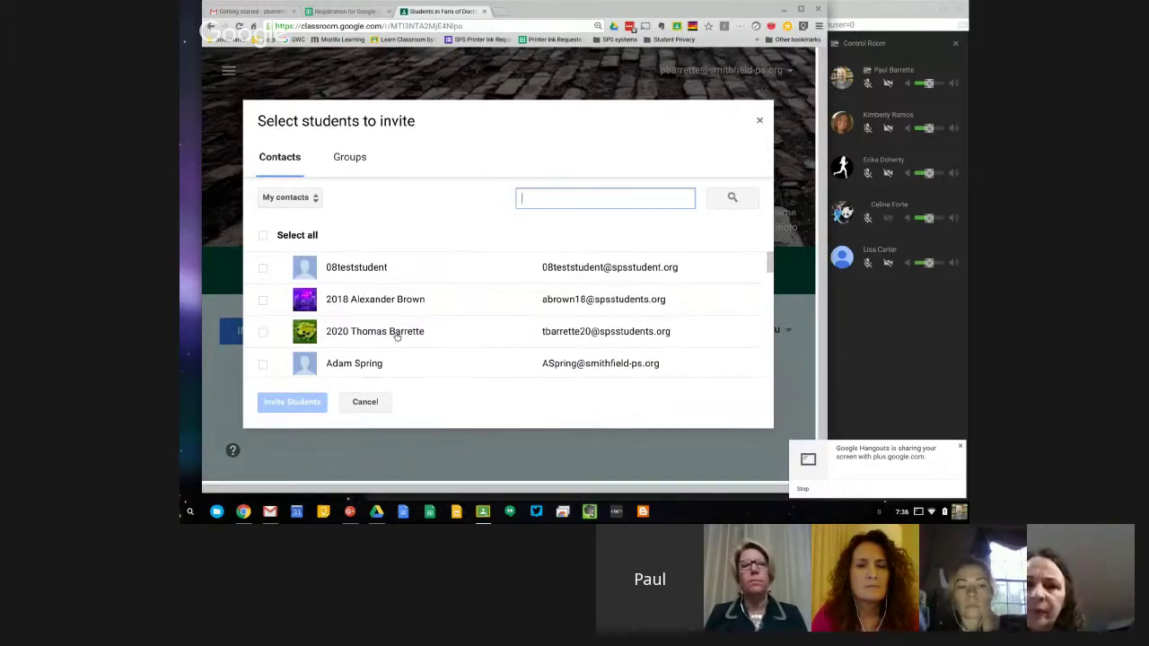
left_click(264, 333)
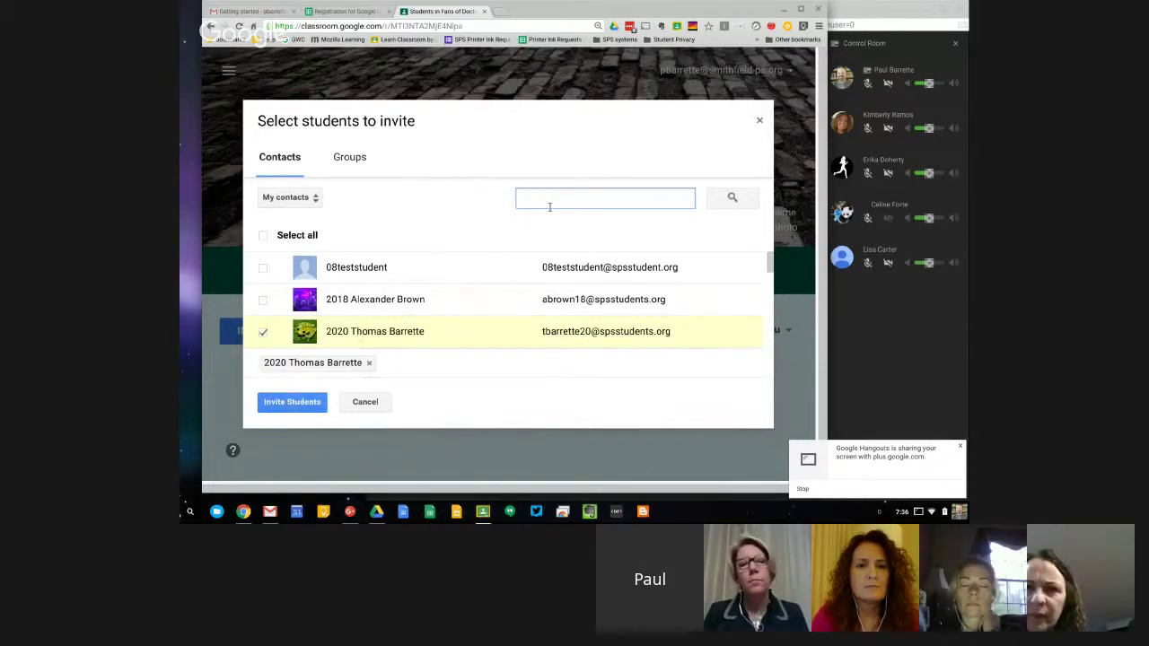
Step: Search the invitation contacts for a second student by first name, select the 2022 entry, and cancel the invitation
type("jay")
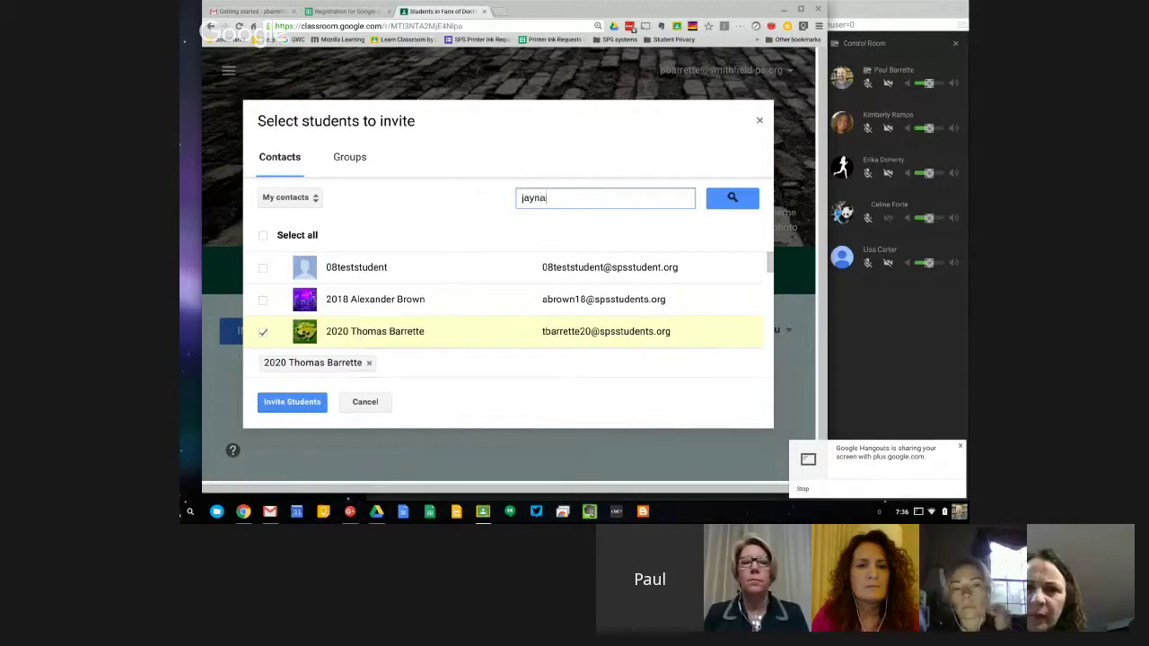
type("na")
left_click(743, 190)
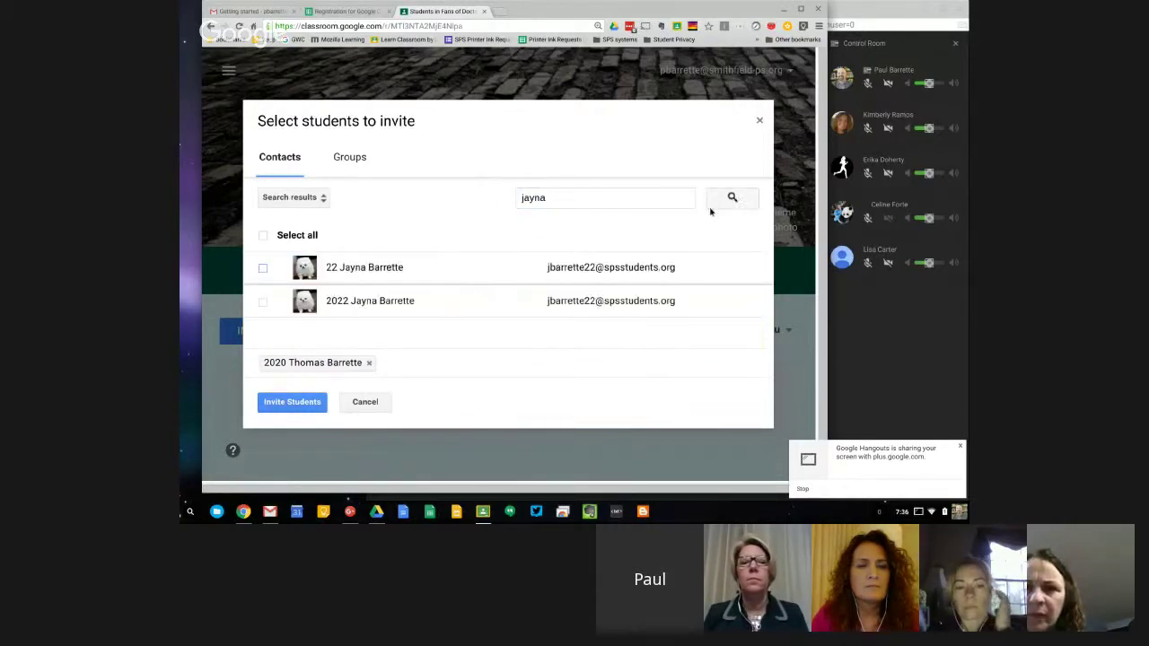
left_click(264, 270)
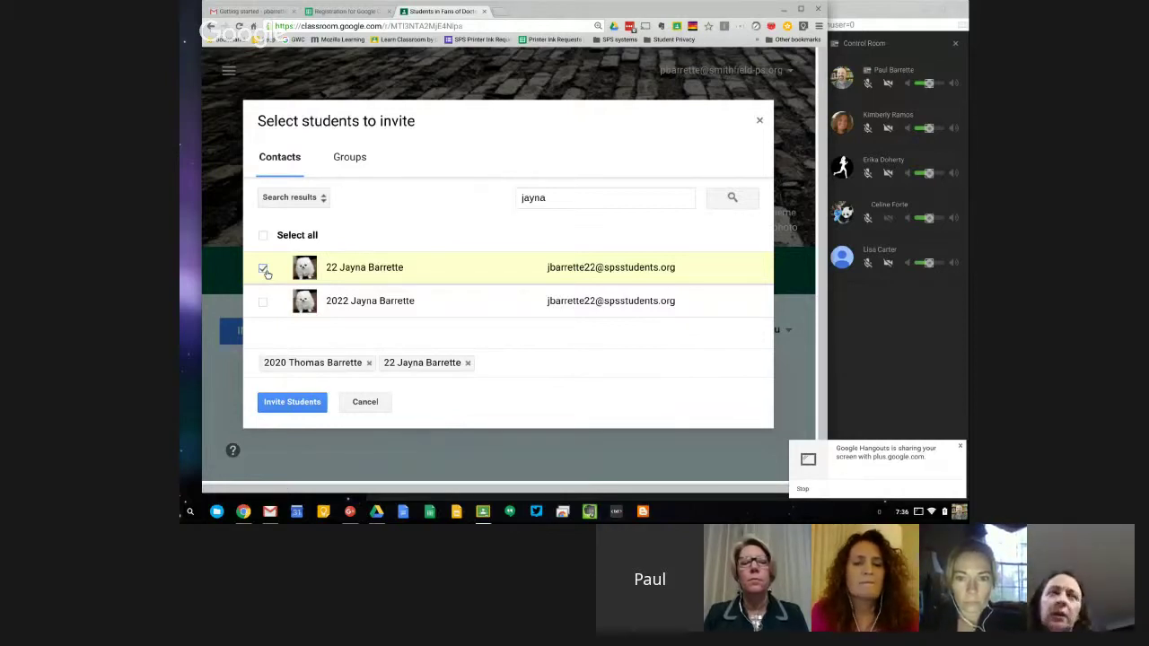
left_click(263, 269)
left_click(264, 302)
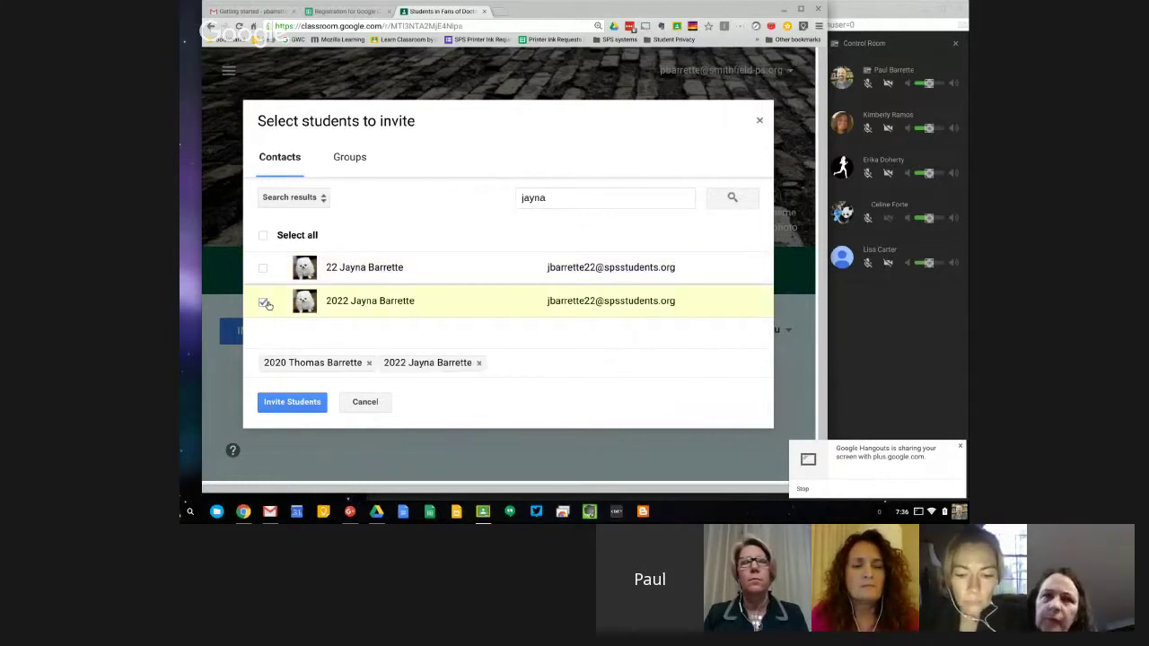
left_click(583, 205)
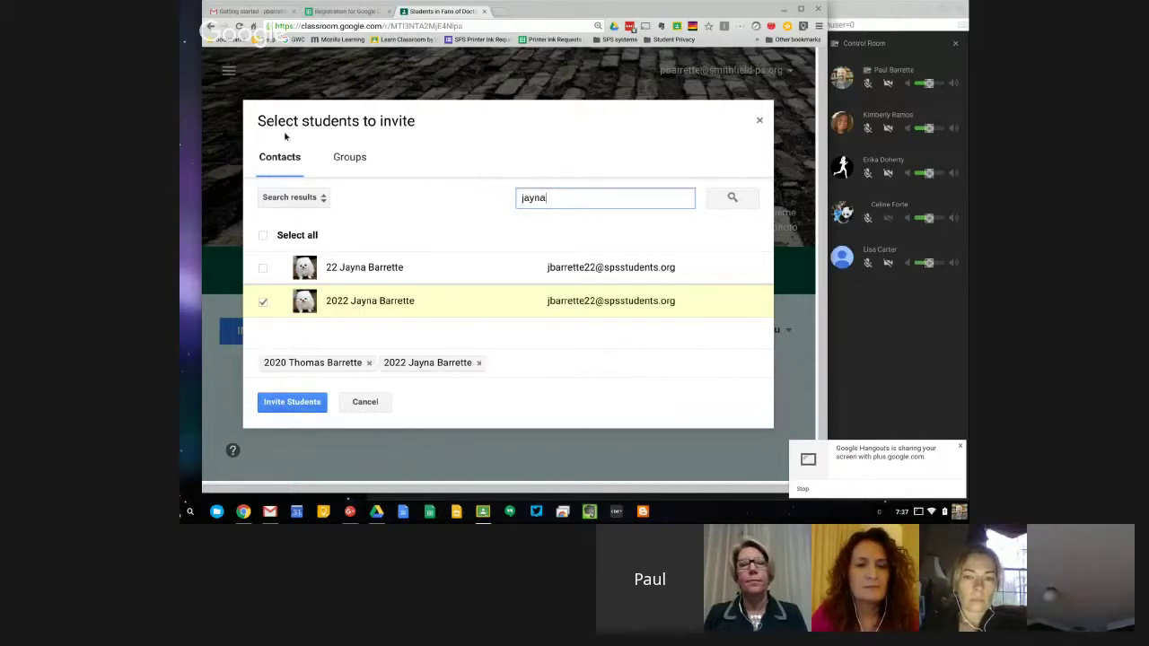
left_click(365, 402)
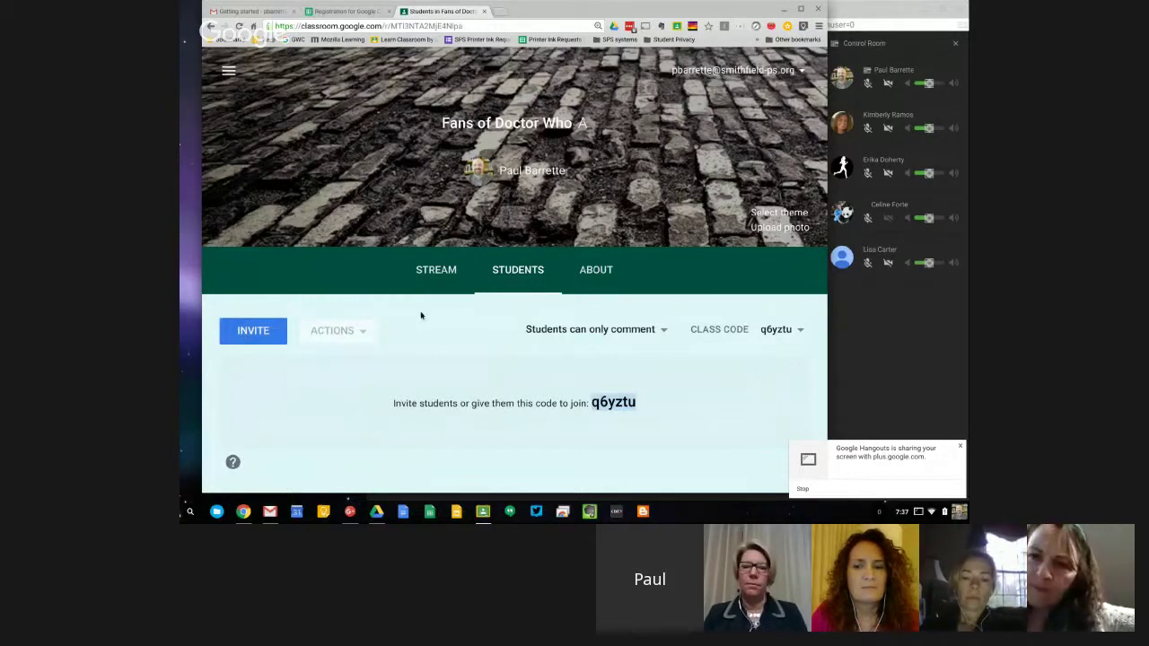
Step: Switch from the Fans of Doctor Who stream to the "Learn Classroom by Using Classroom" class and open its About page
left_click(436, 272)
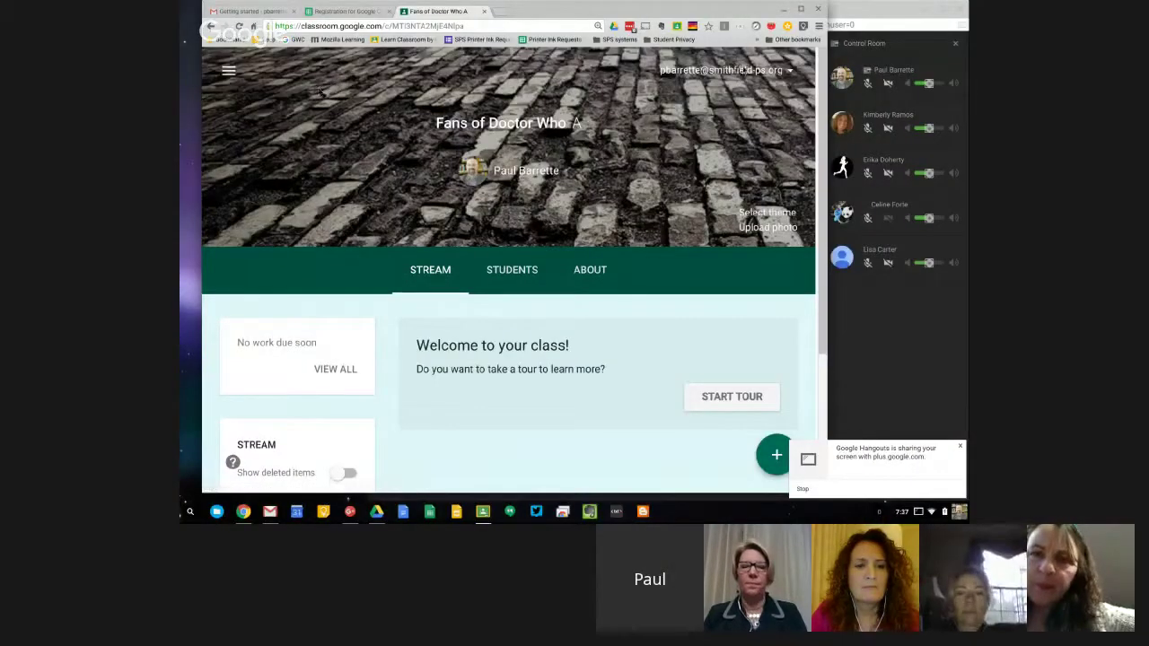
left_click(230, 71)
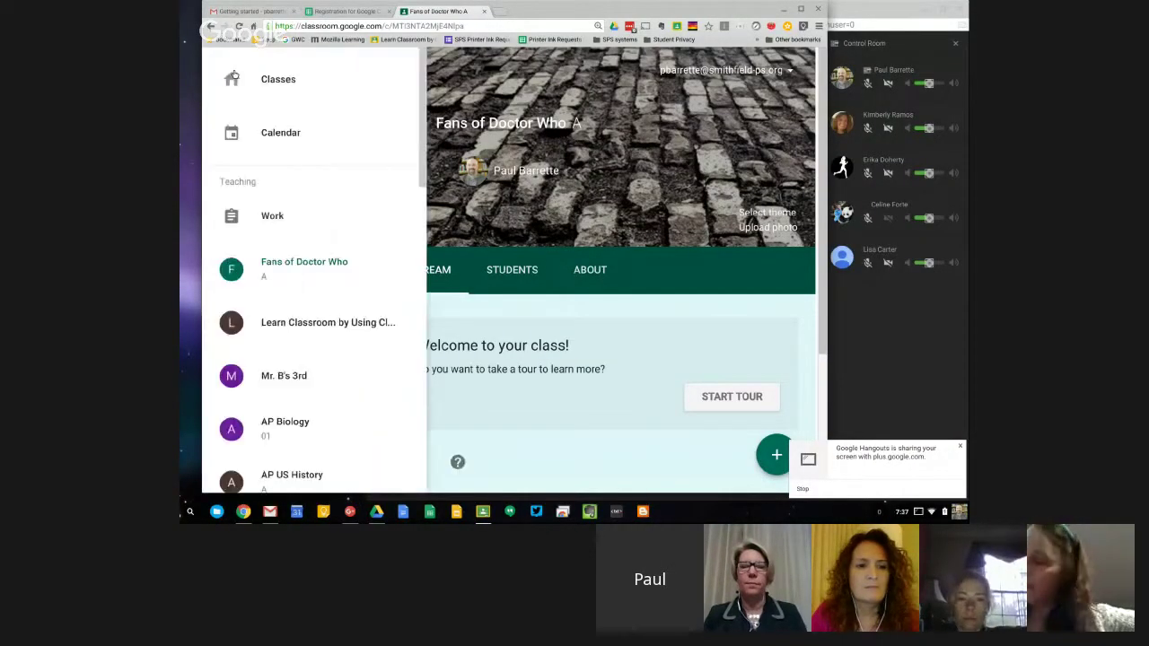
left_click(316, 319)
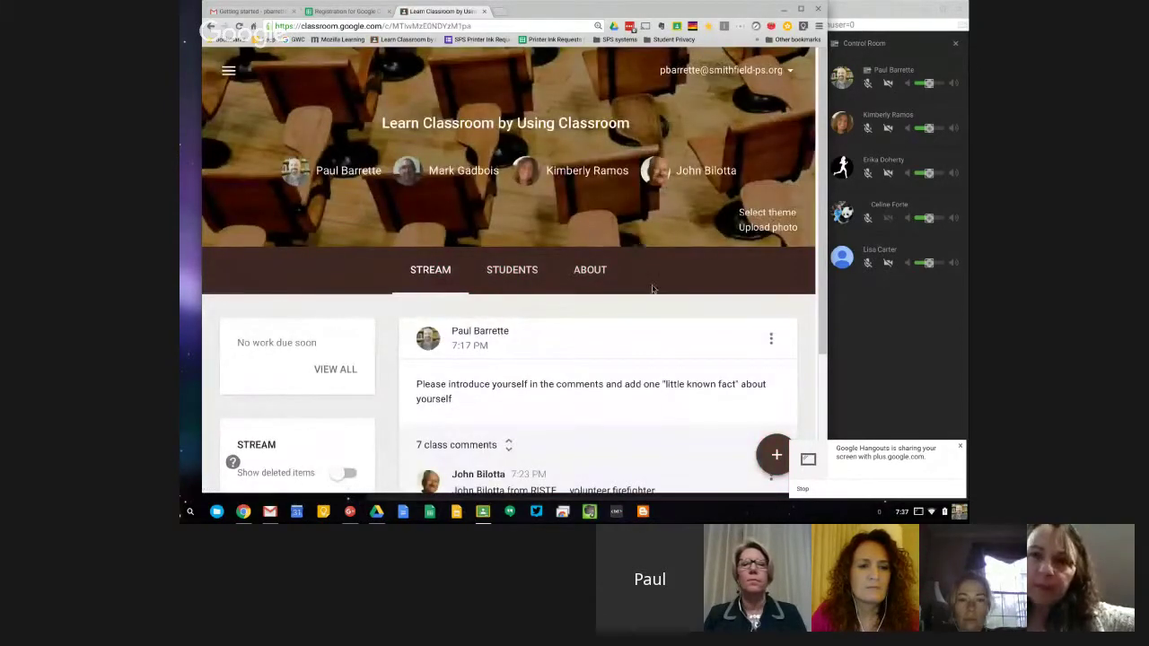
scroll(653, 289, "down", 1)
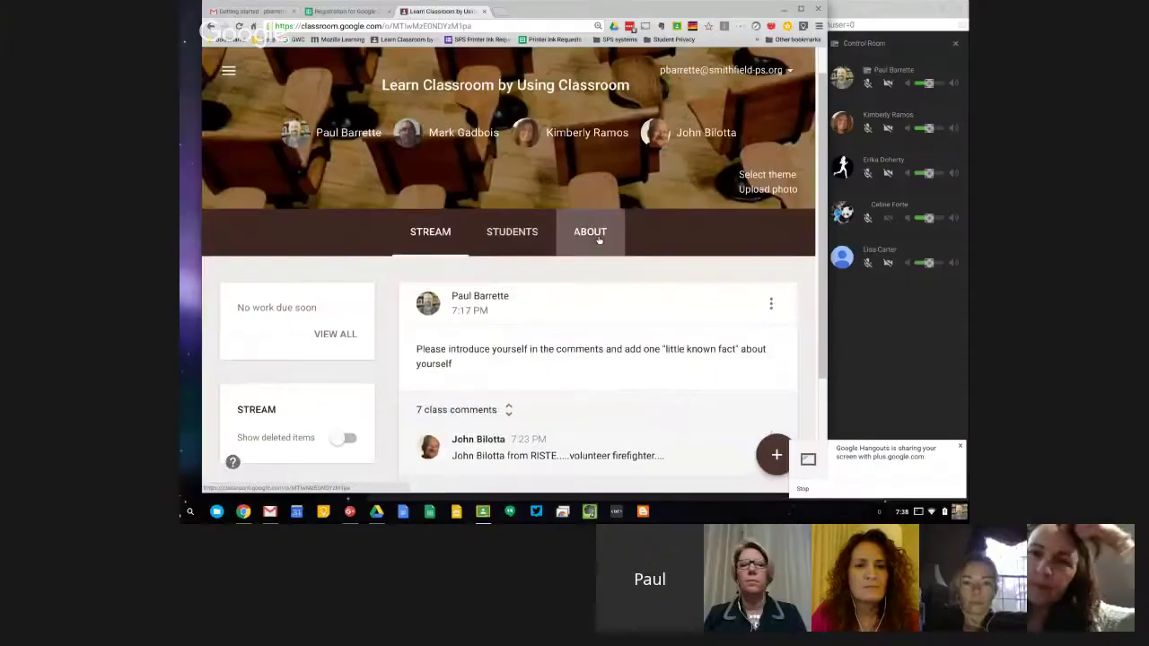
left_click(599, 238)
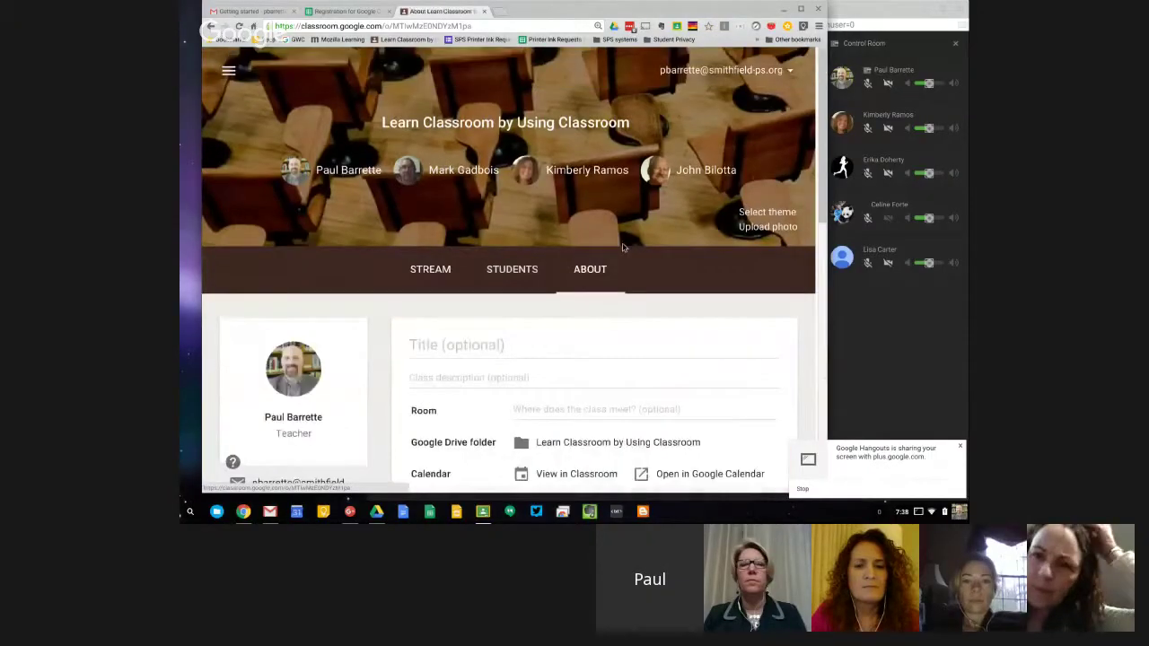
Step: Open the "Google Classroom PD Groups" sheet from the Participant Groups material and magnify the browser view
scroll(682, 274, "down", 3)
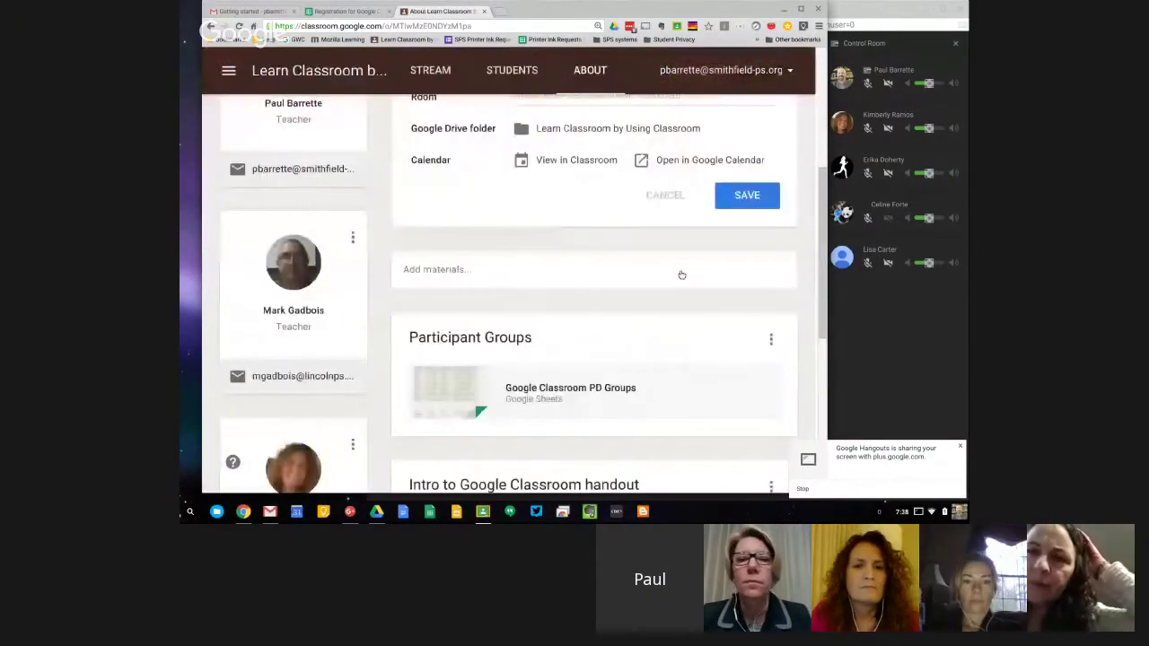
scroll(585, 308, "down", 1)
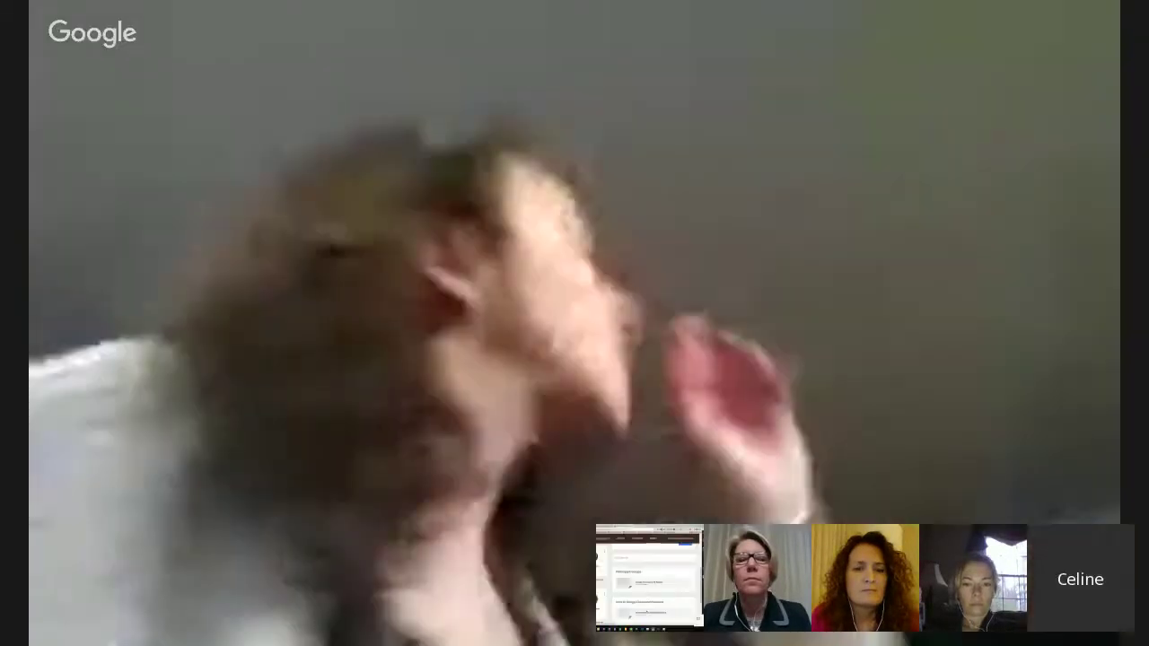
scroll(593, 413, "down", 1)
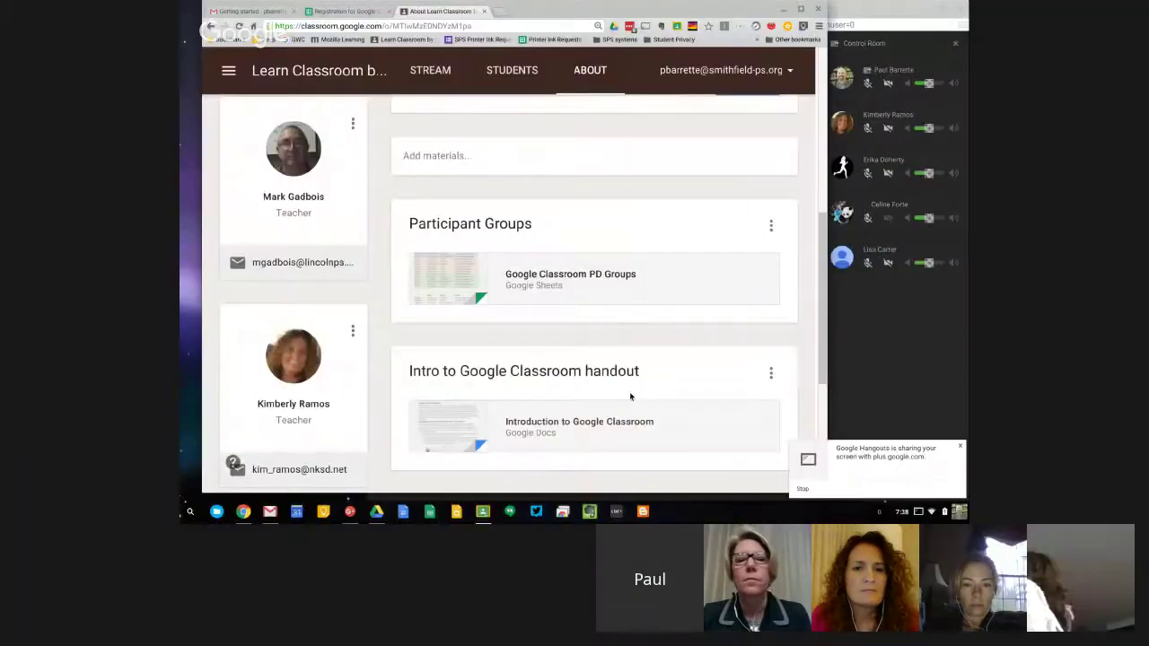
scroll(630, 396, "down", 1)
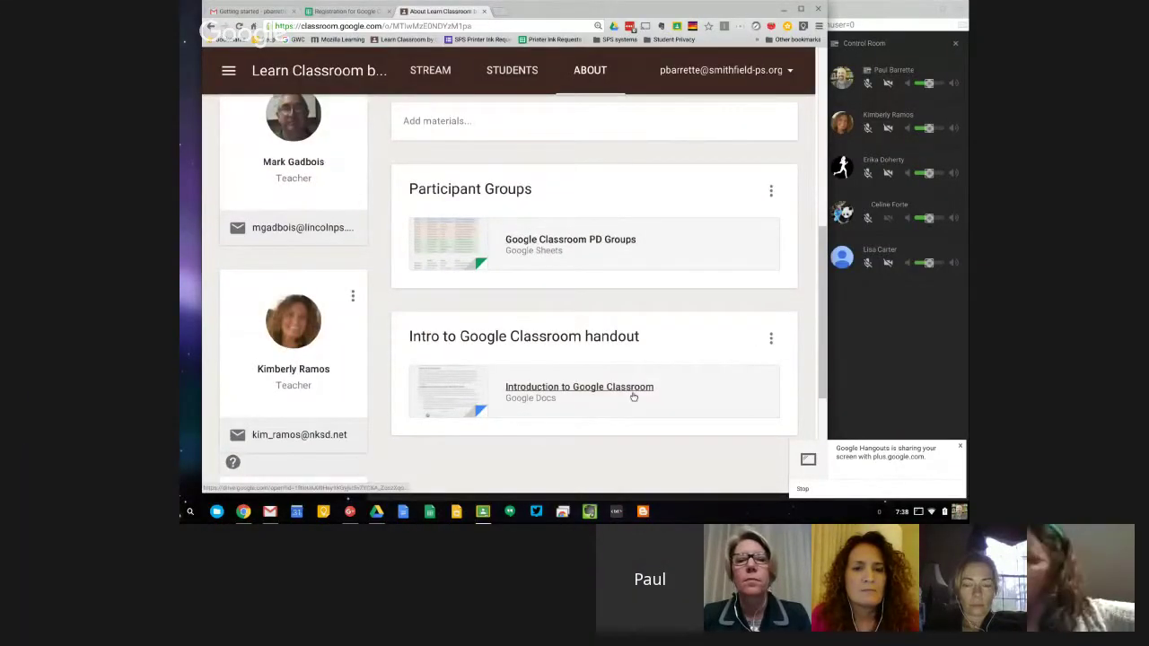
left_click(618, 240)
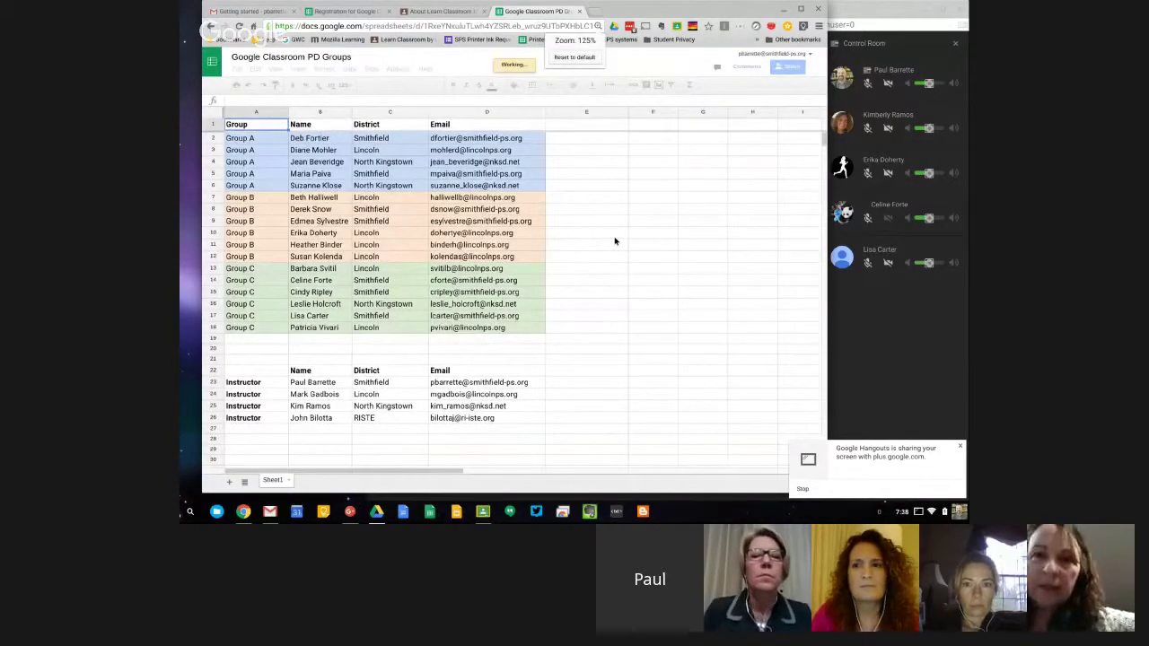
key("ctrl+equal")
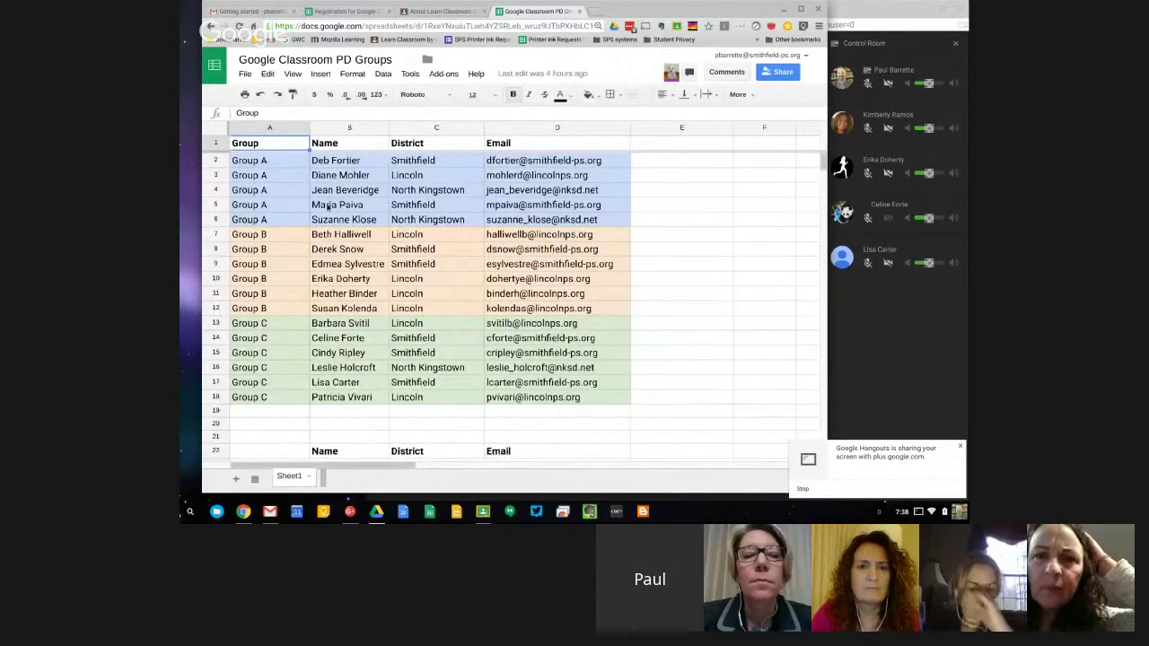
Step: Review the participant group assignments and the instructor list in the Google Classroom PD Groups sheet
left_click(210, 206)
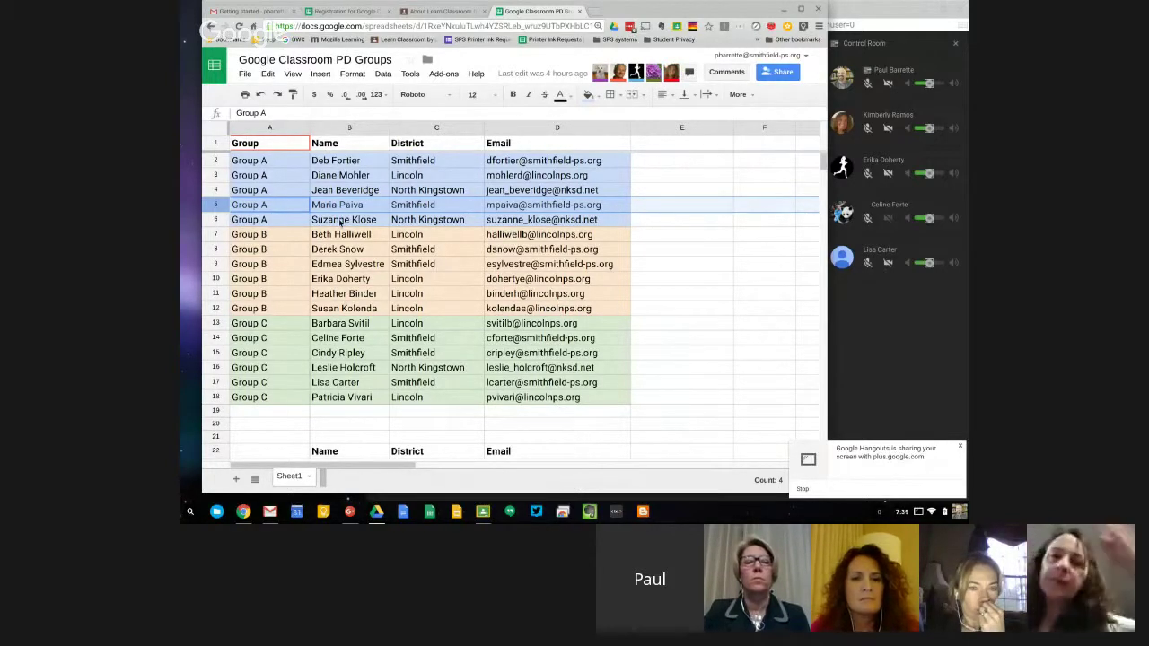
scroll(707, 313, "down", 3)
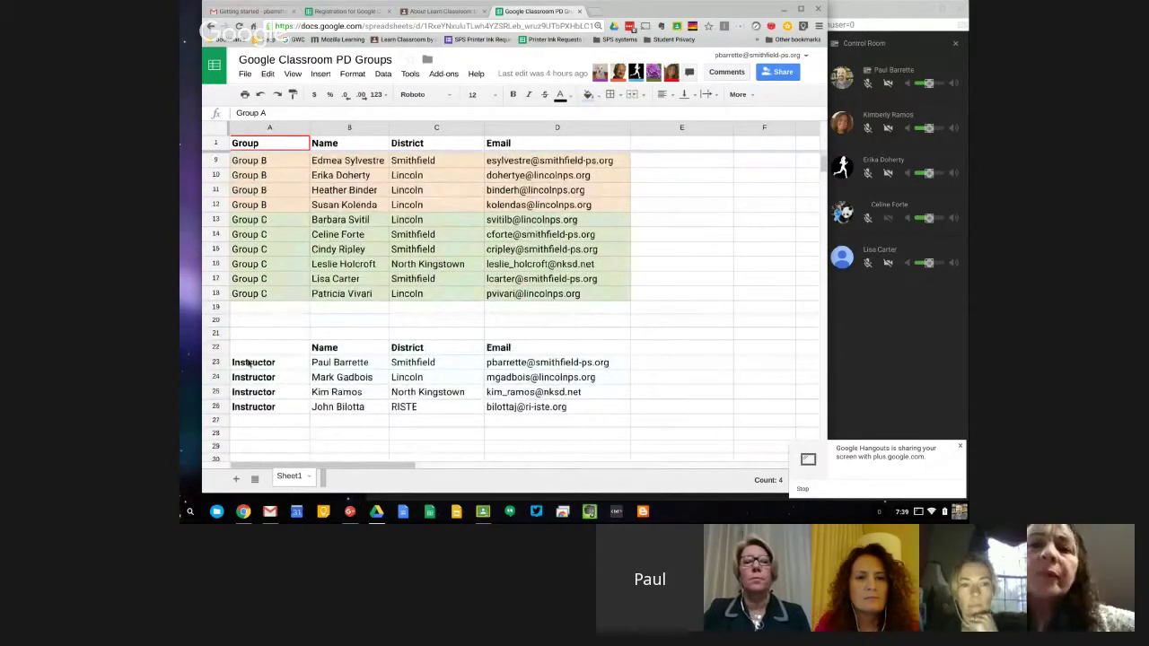
left_click_drag(249, 362, 536, 407)
left_click(536, 407)
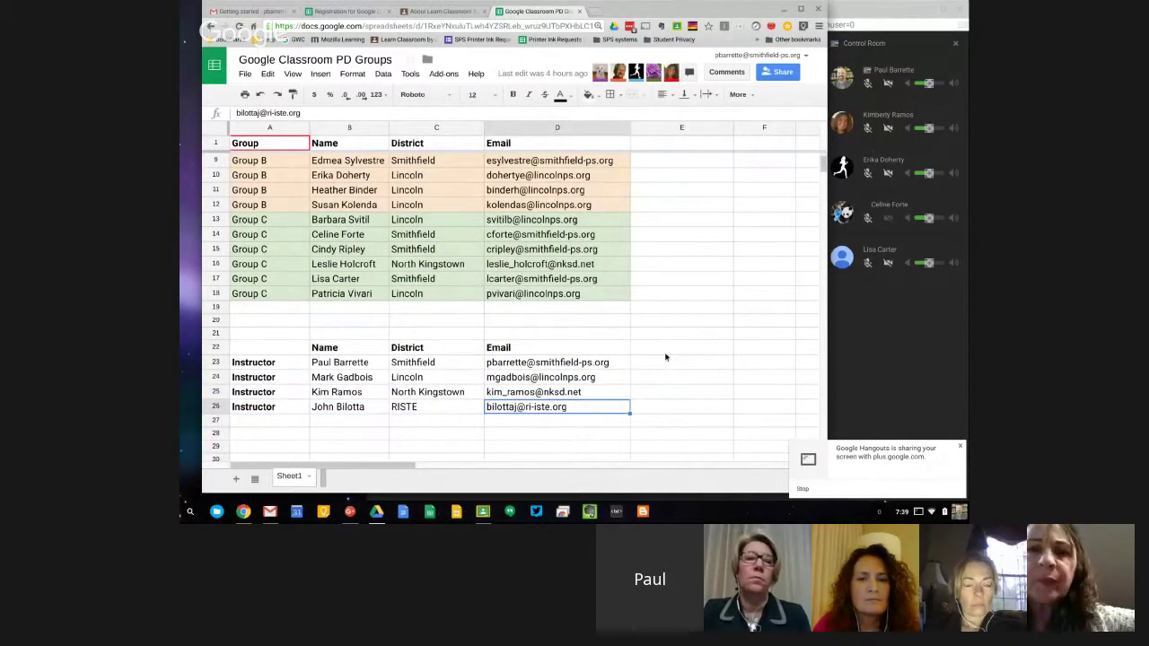
scroll(665, 357, "up", 3)
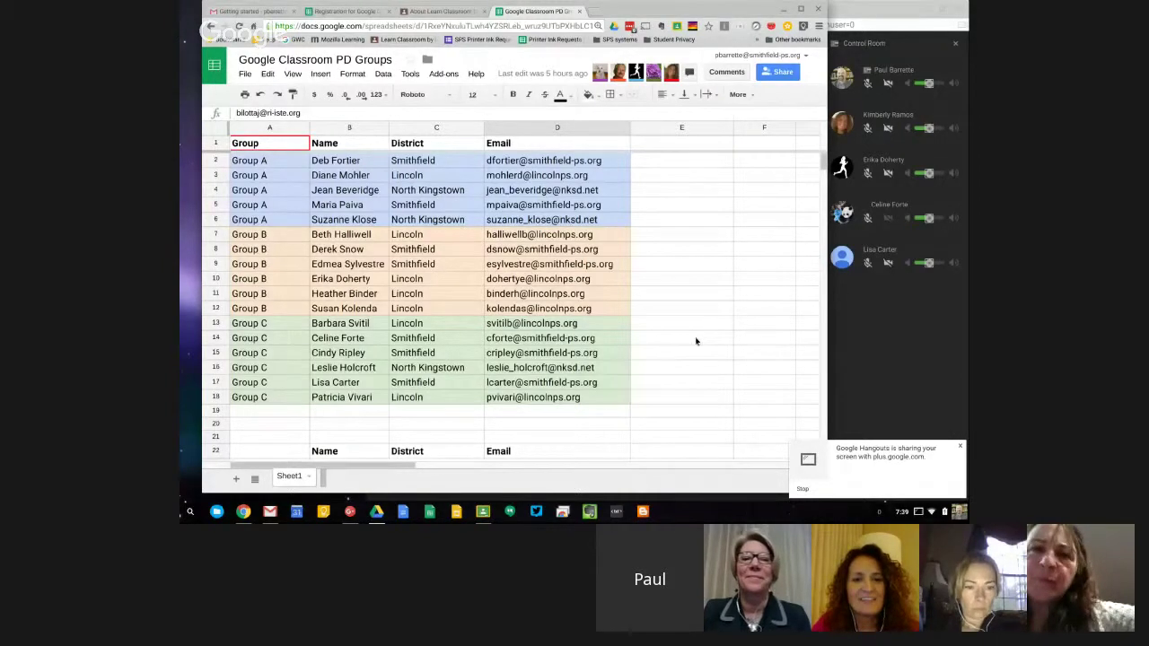
Step: Return to the class's About page, then widen the browser window to the screen edge and minimize it
left_click(449, 12)
scroll(569, 218, "up", 5)
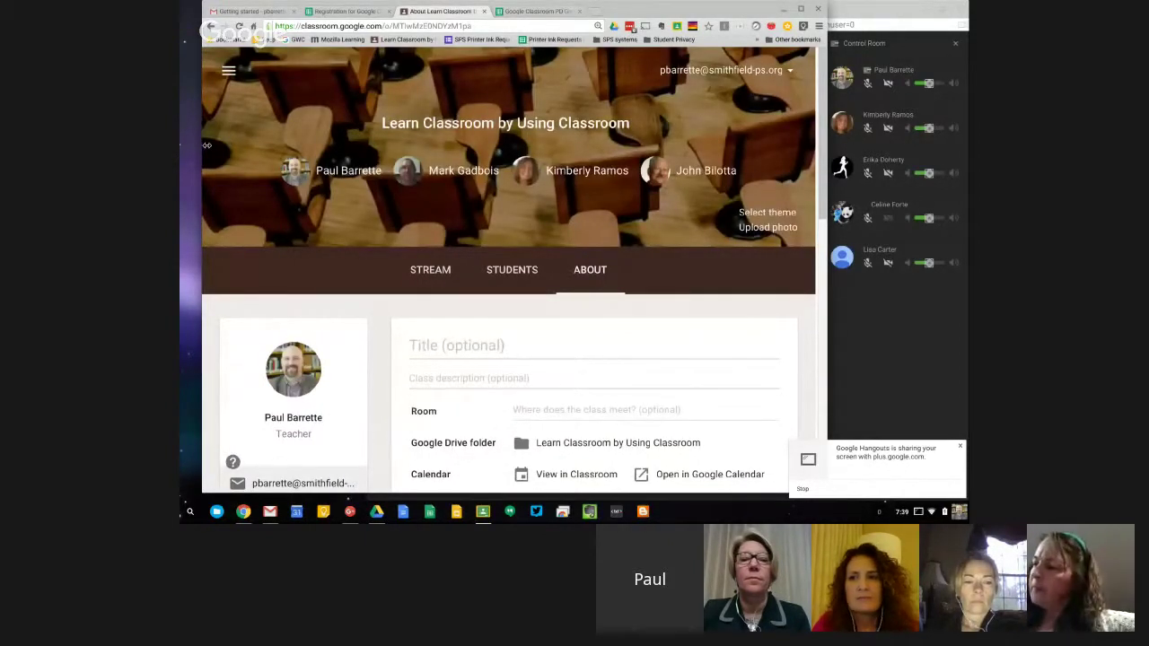
left_click_drag(207, 145, 188, 143)
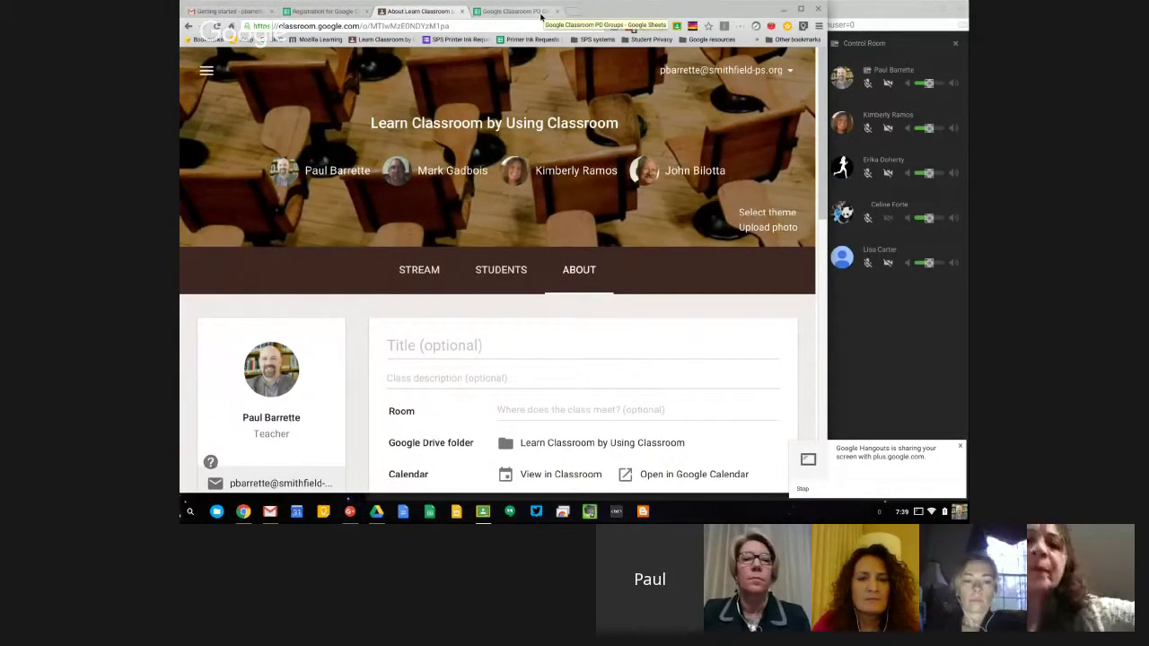
left_click(785, 10)
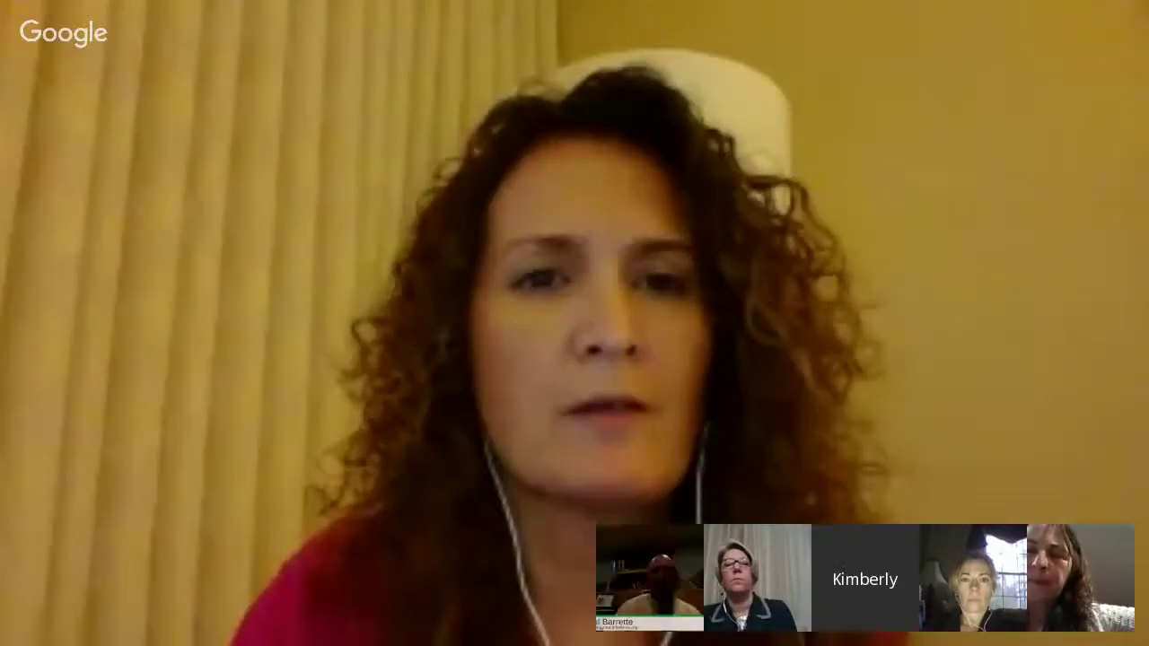